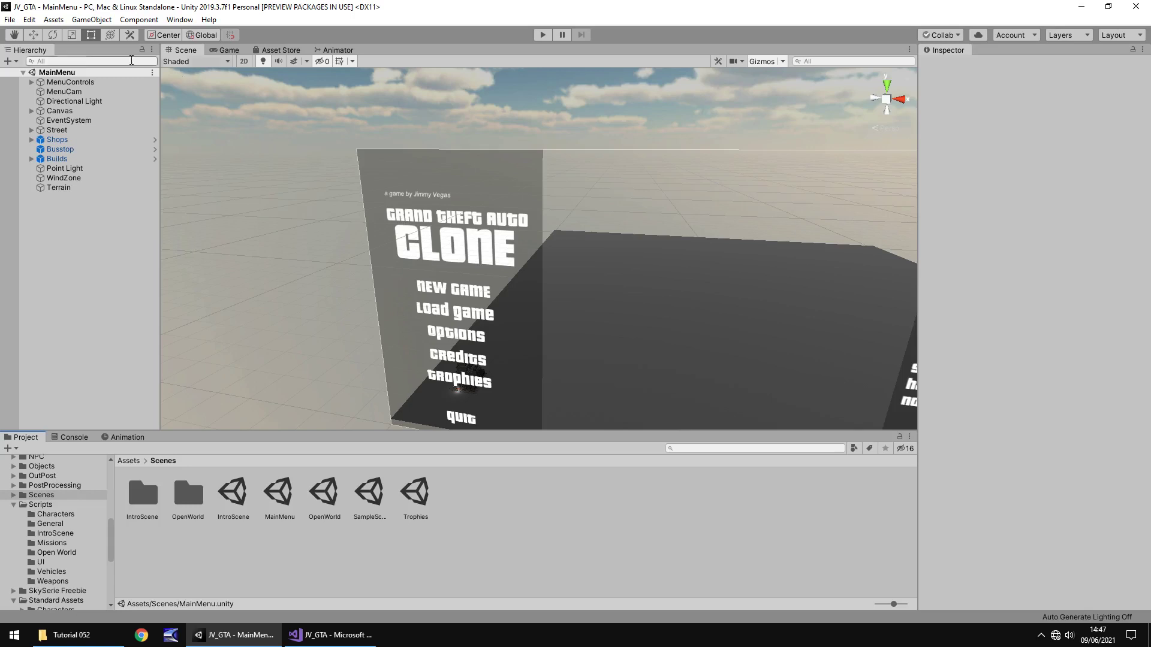
# - Create a new empty scene and save it as 'Splash' in Assets/Scenes
pyautogui.click(10, 19)
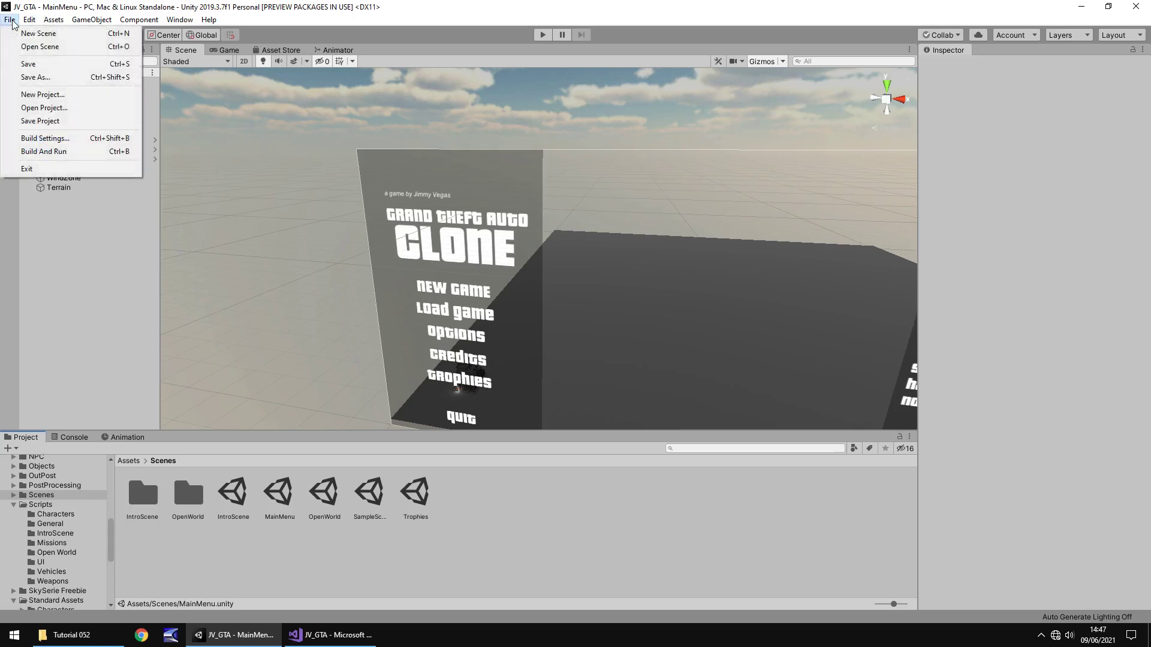
pyautogui.click(37, 34)
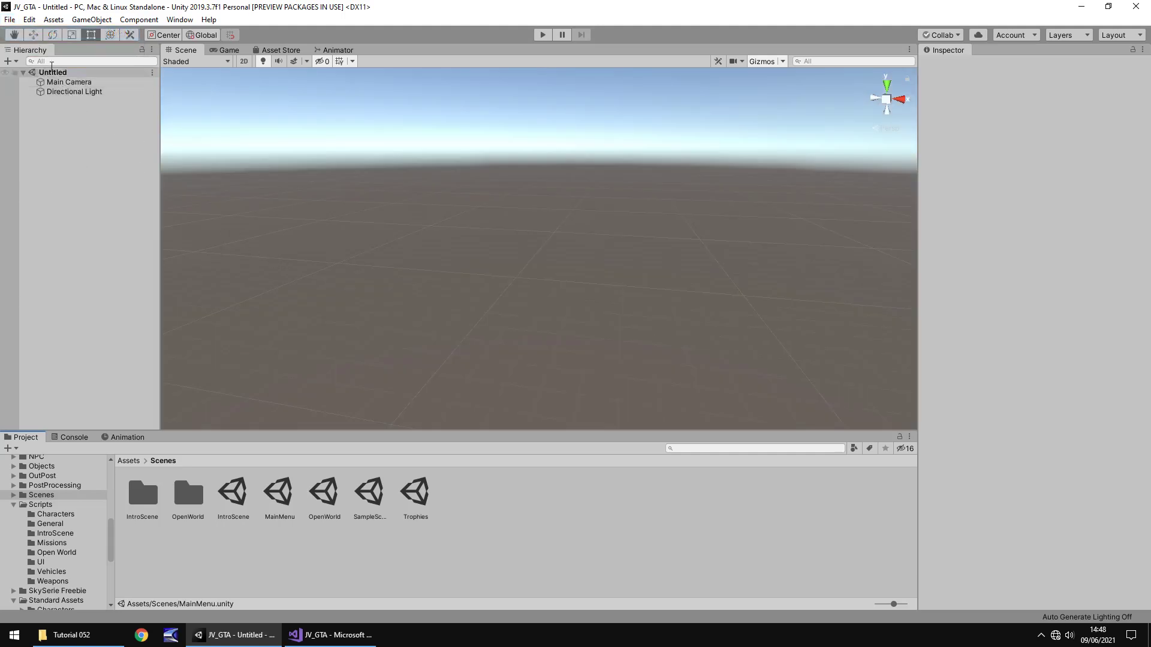
pyautogui.click(11, 20)
pyautogui.click(45, 76)
pyautogui.scroll(-2, 191, 210)
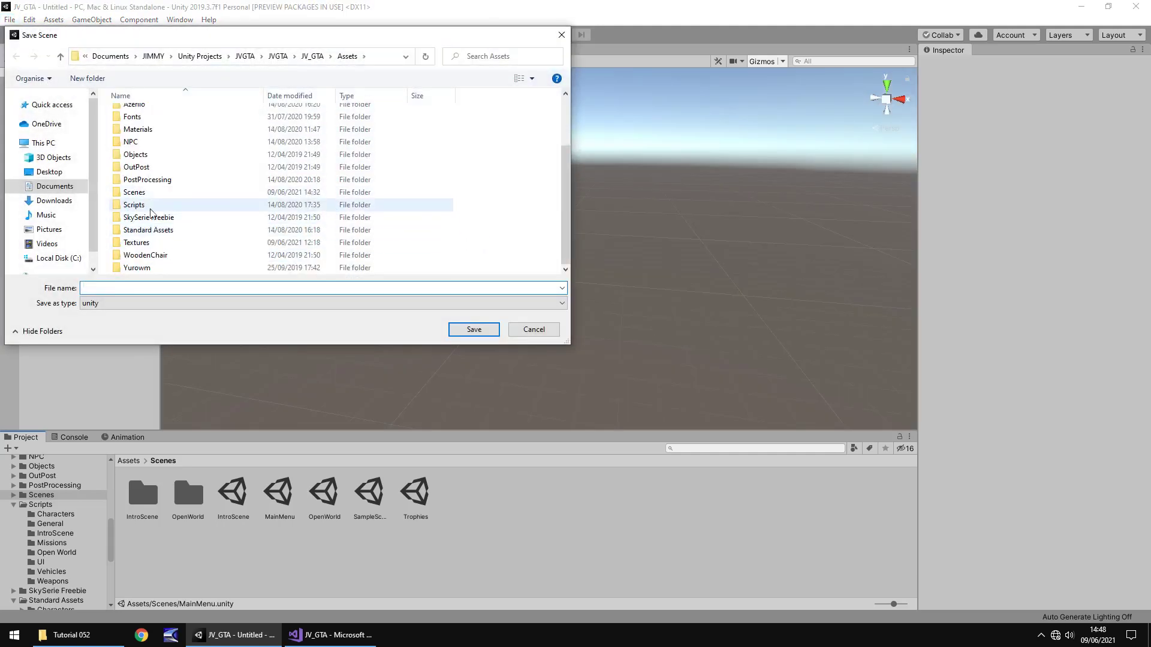
pyautogui.doubleClick(145, 192)
pyautogui.click(246, 288)
pyautogui.write('Splash')
pyautogui.press('Return')
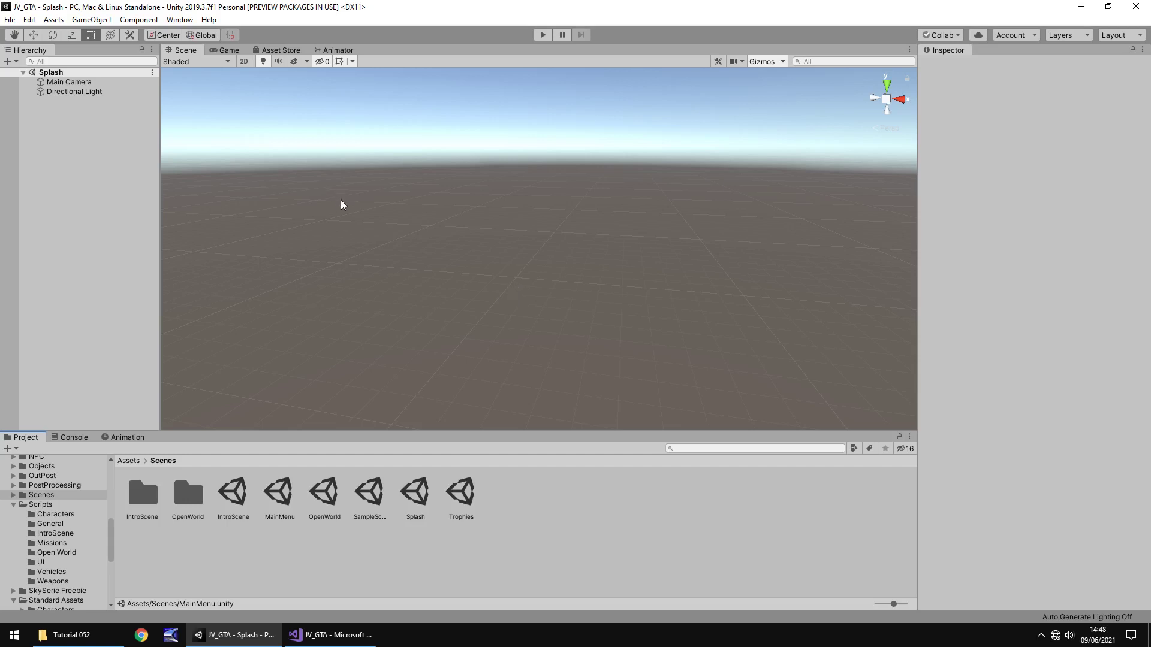
# - Add a Raw Image on a new canvas, anchored to stretch across it
pyautogui.click(90, 20)
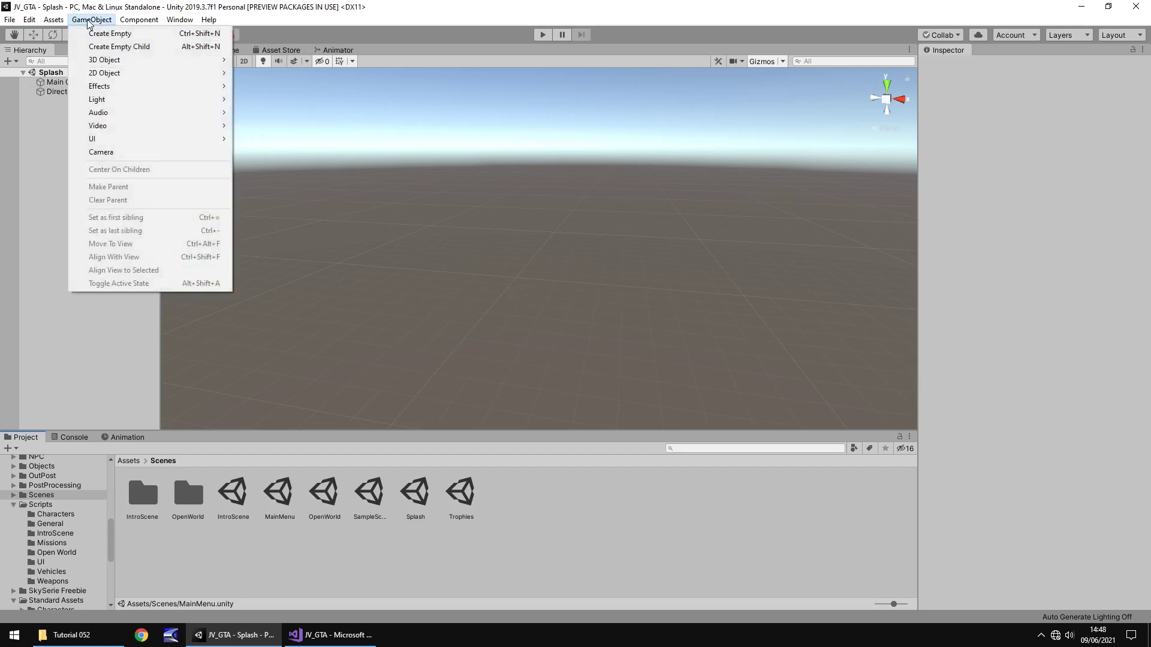
pyautogui.moveTo(153, 145)
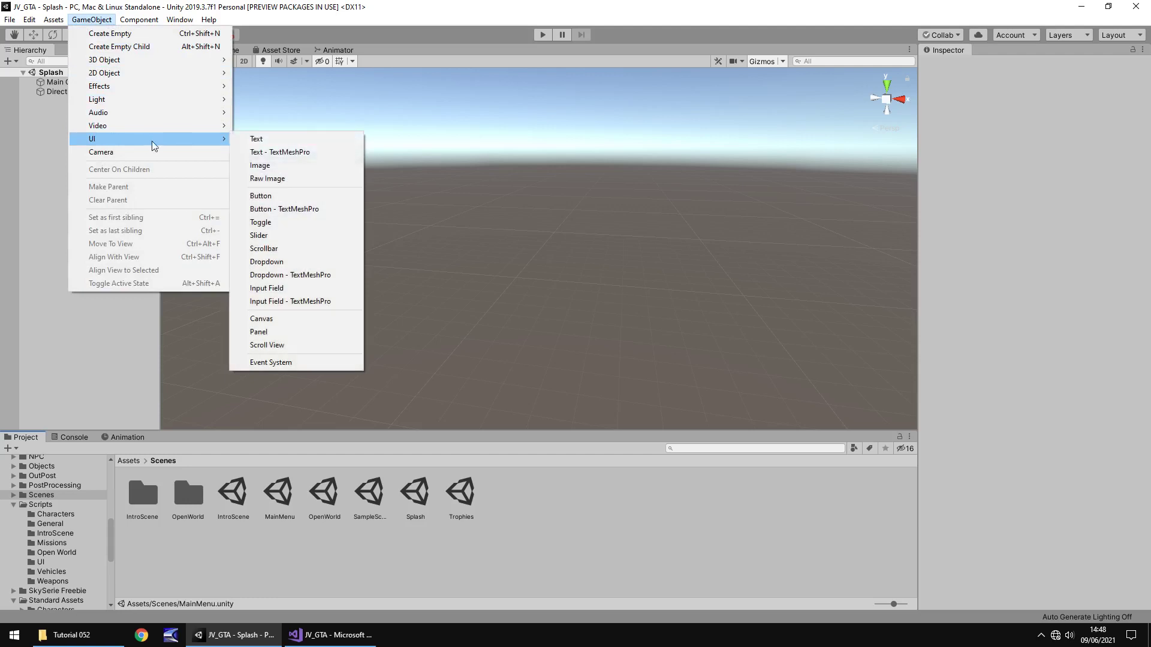
pyautogui.click(286, 179)
pyautogui.click(945, 130)
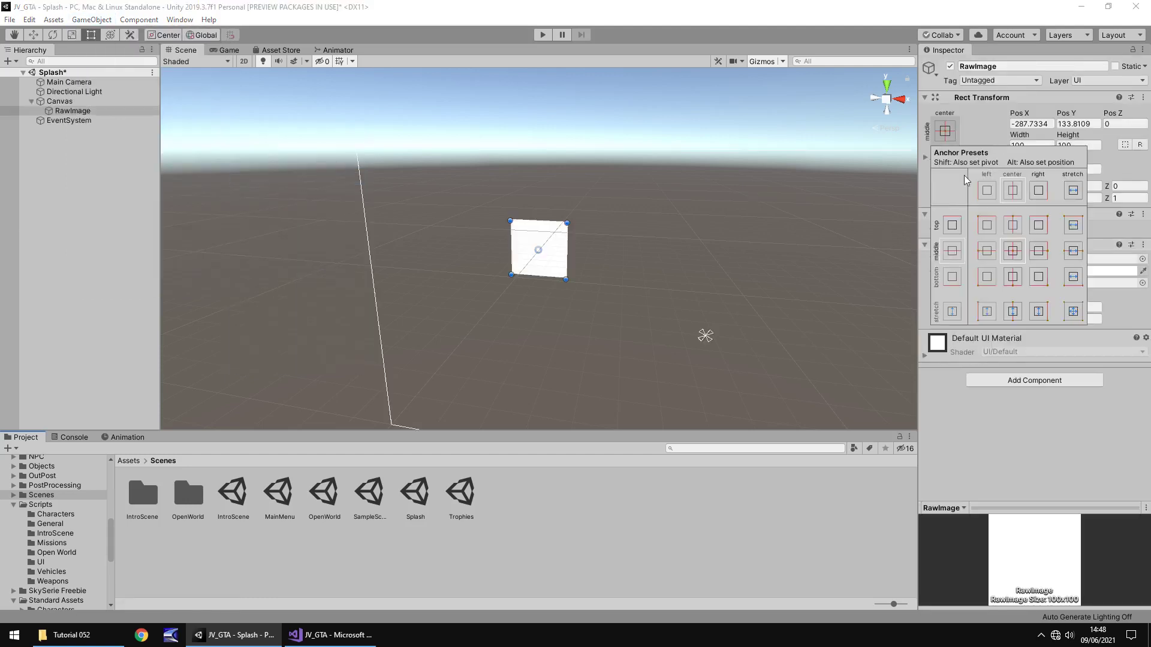
pyautogui.click(1073, 311)
# - Set the image's left, top, right and bottom offsets to 0 and colour it black
pyautogui.click(1031, 124)
pyautogui.write('0')
pyautogui.click(1083, 124)
pyautogui.write('0')
pyautogui.click(1031, 145)
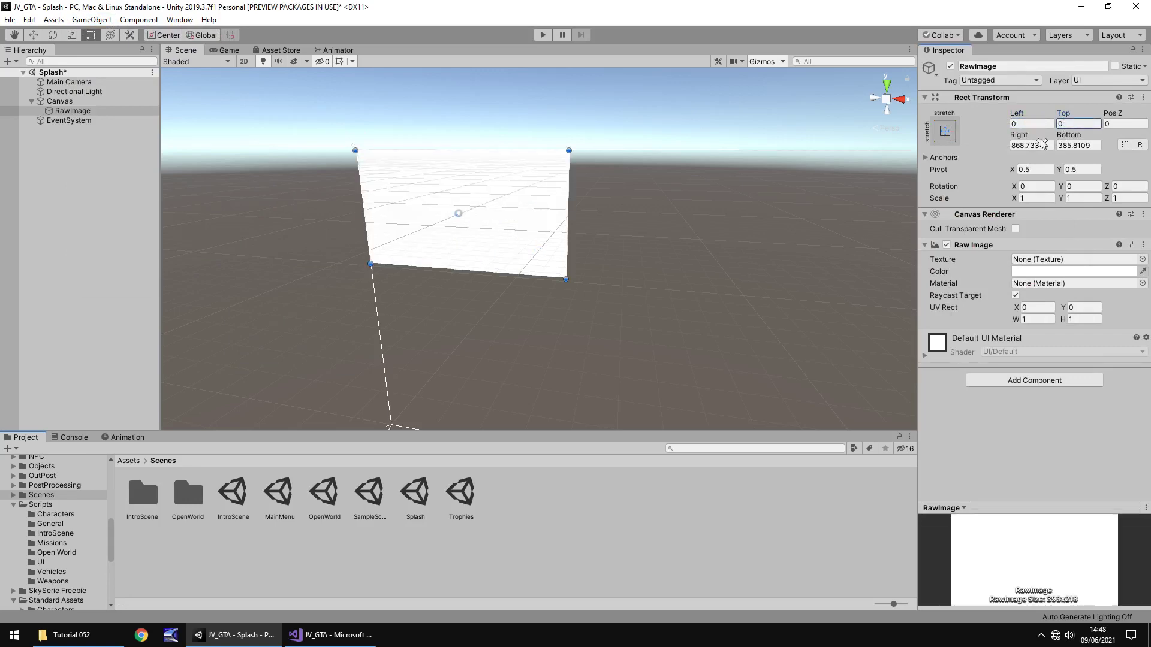
pyautogui.write('0')
pyautogui.click(1079, 145)
pyautogui.write('0')
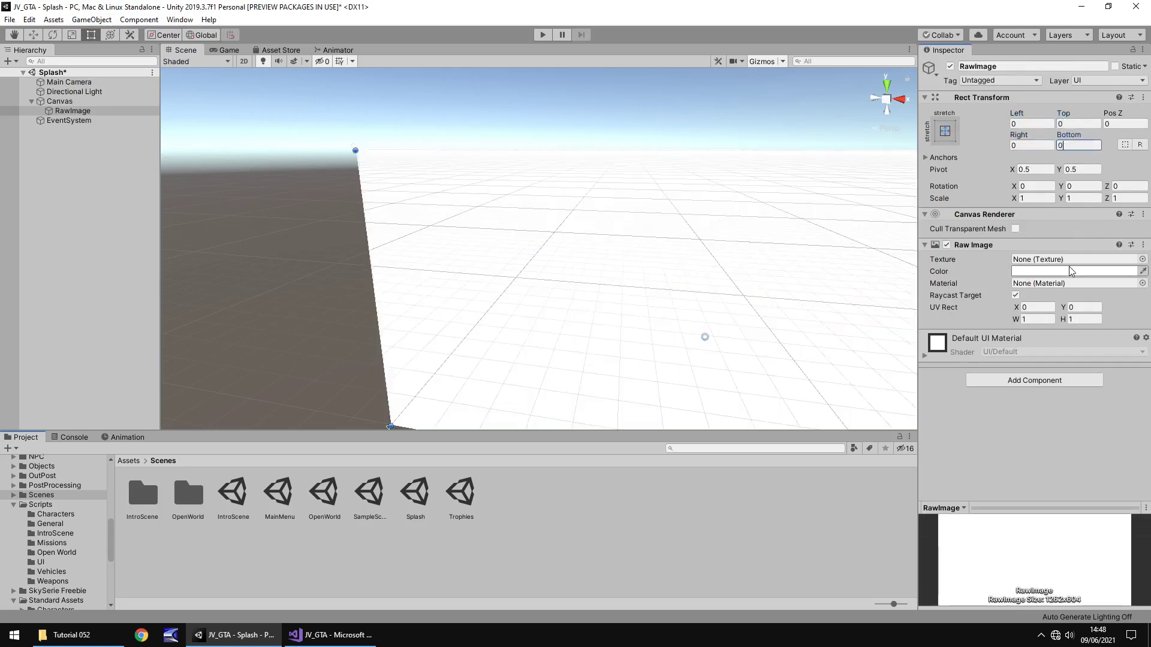
pyautogui.click(1073, 271)
pyautogui.moveTo(1055, 258); pyautogui.dragTo(1106, 311)
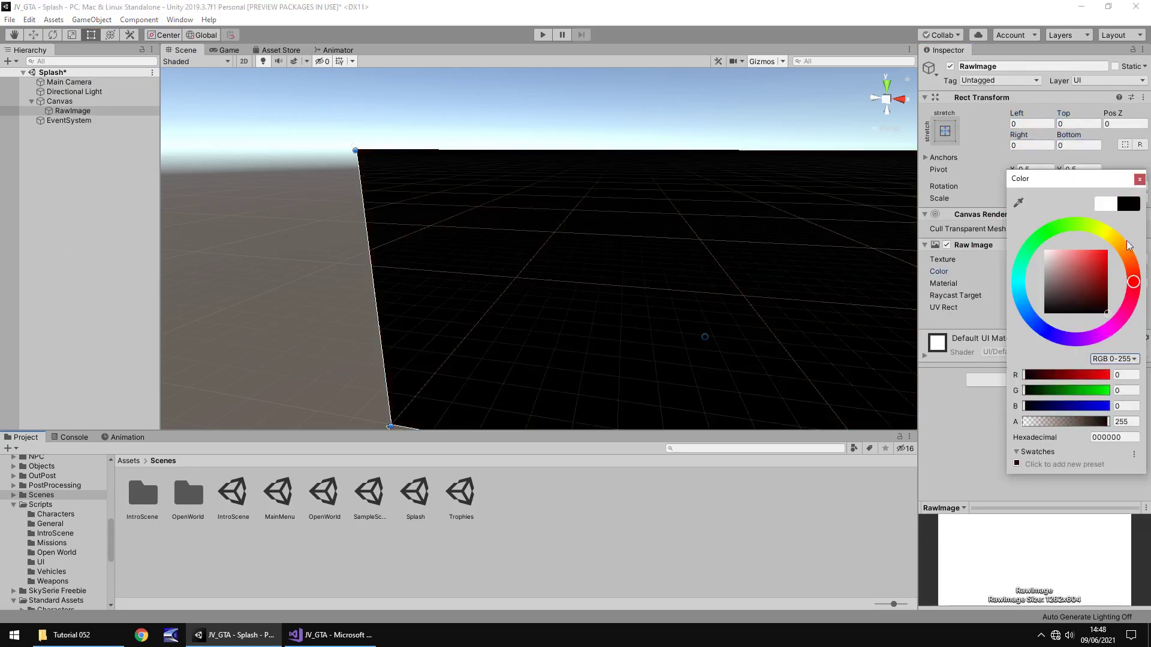
pyautogui.click(1139, 180)
# - Set the Canvas Scaler to Scale With Screen Size, reference 1920×1080, match 0.5
pyautogui.click(53, 101)
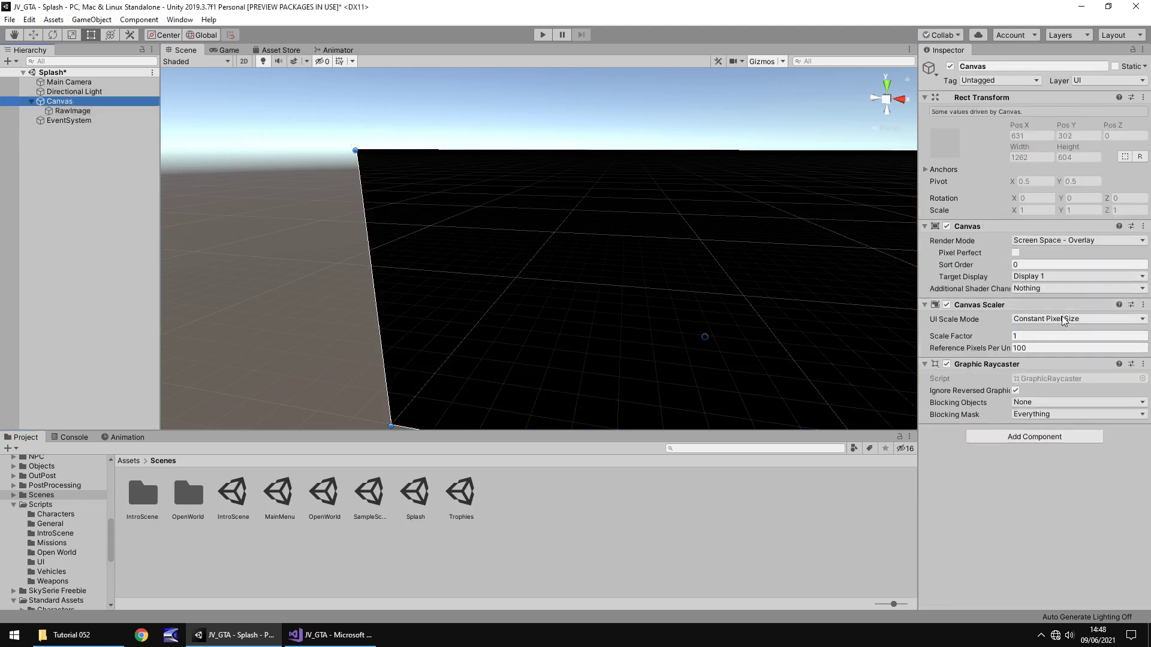
pyautogui.click(1065, 319)
pyautogui.click(1074, 345)
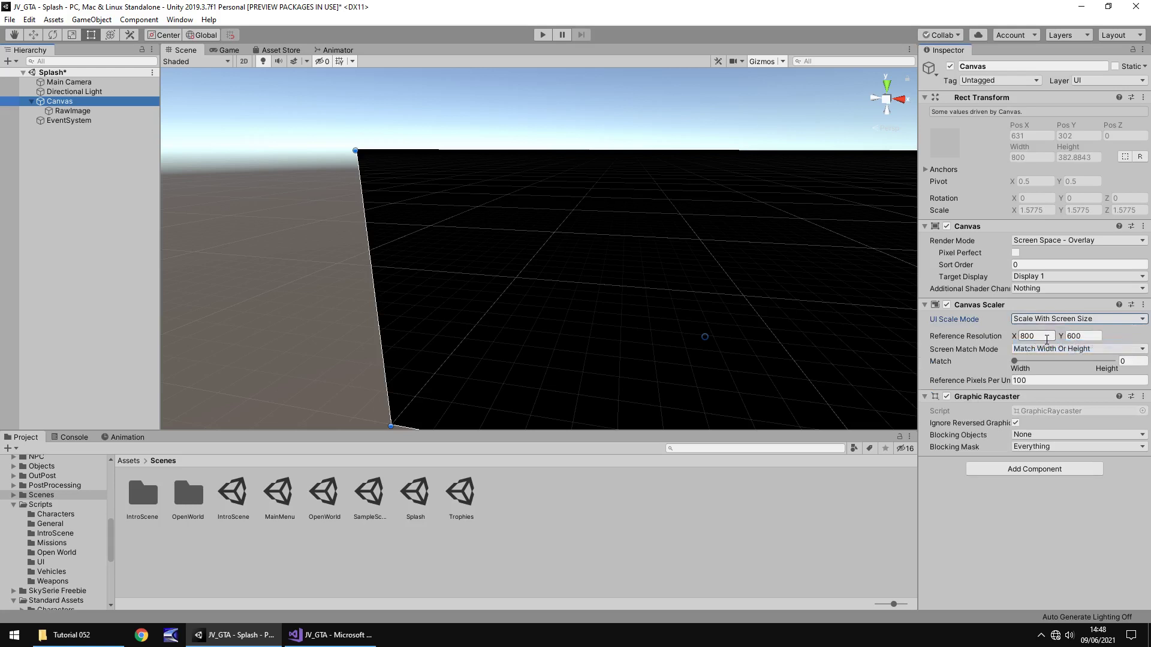
pyautogui.click(1040, 336)
pyautogui.write('1920')
pyautogui.press('Tab')
pyautogui.write('1080')
pyautogui.click(1127, 361)
pyautogui.write('.5')
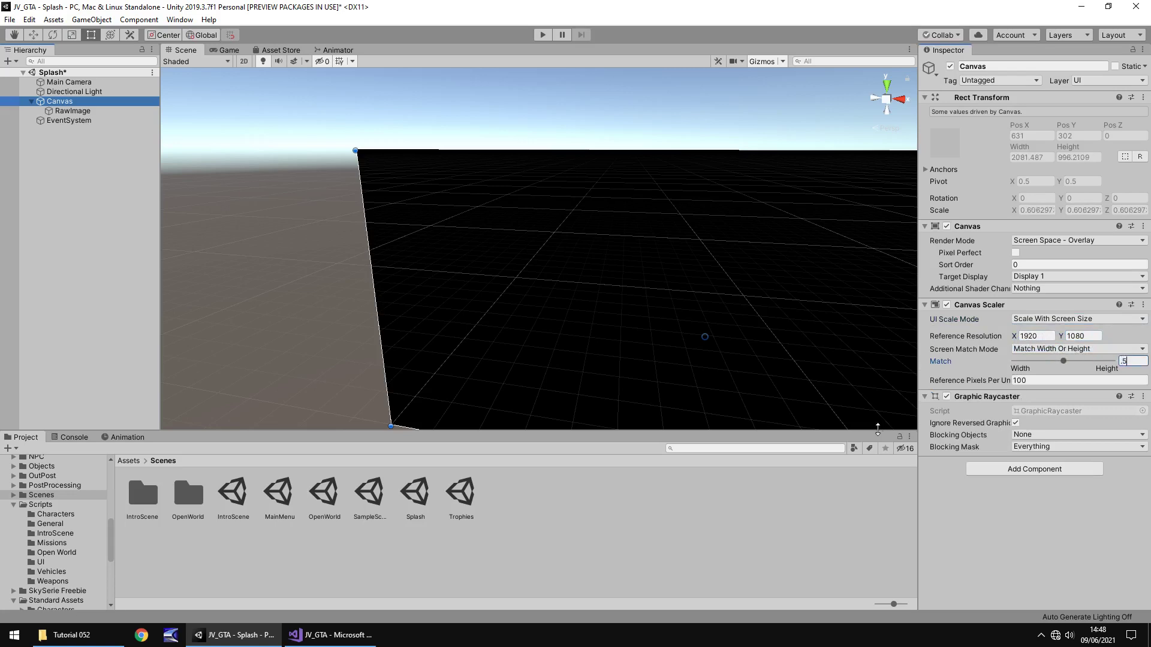
pyautogui.click(683, 519)
# - Import TrailerJVLogo.png from the Tutorial 052 folder into Assets/Textures
pyautogui.moveTo(603, 346); pyautogui.dragTo(442, 272, button='middle')
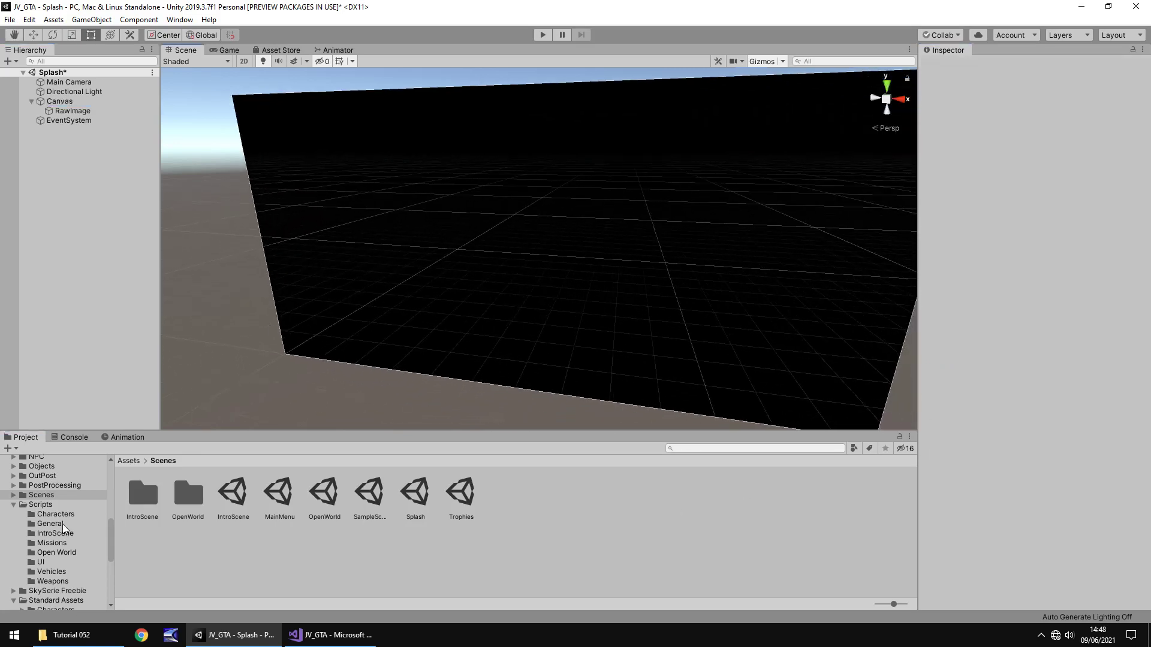
pyautogui.scroll(-3, 65, 529)
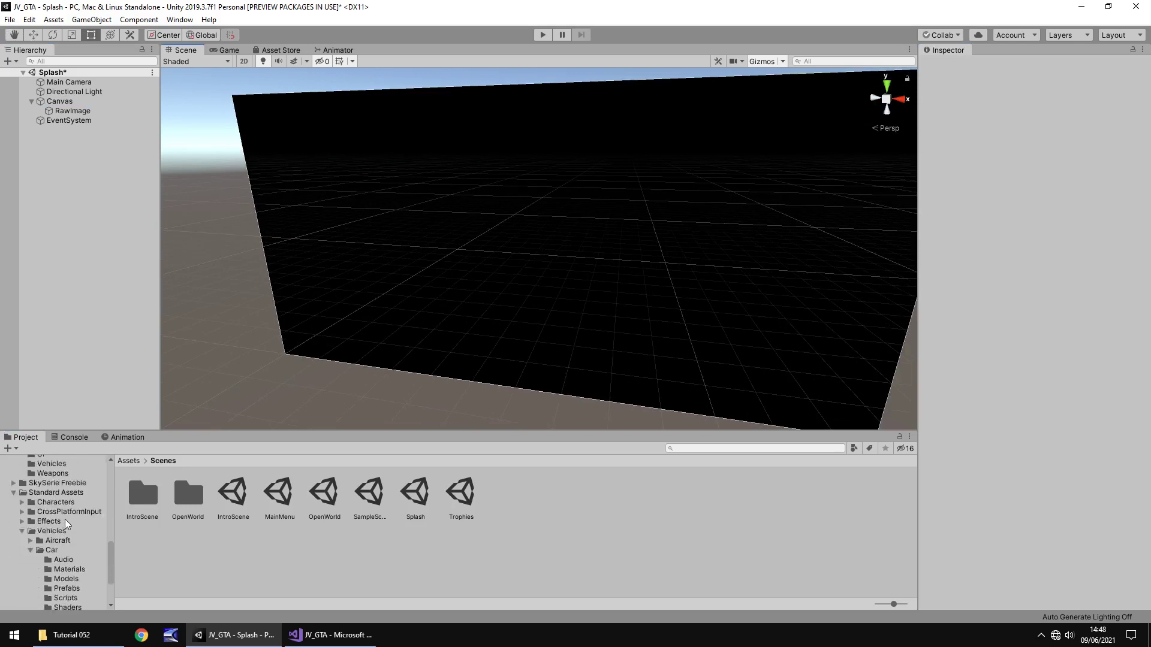
pyautogui.scroll(-2, 63, 515)
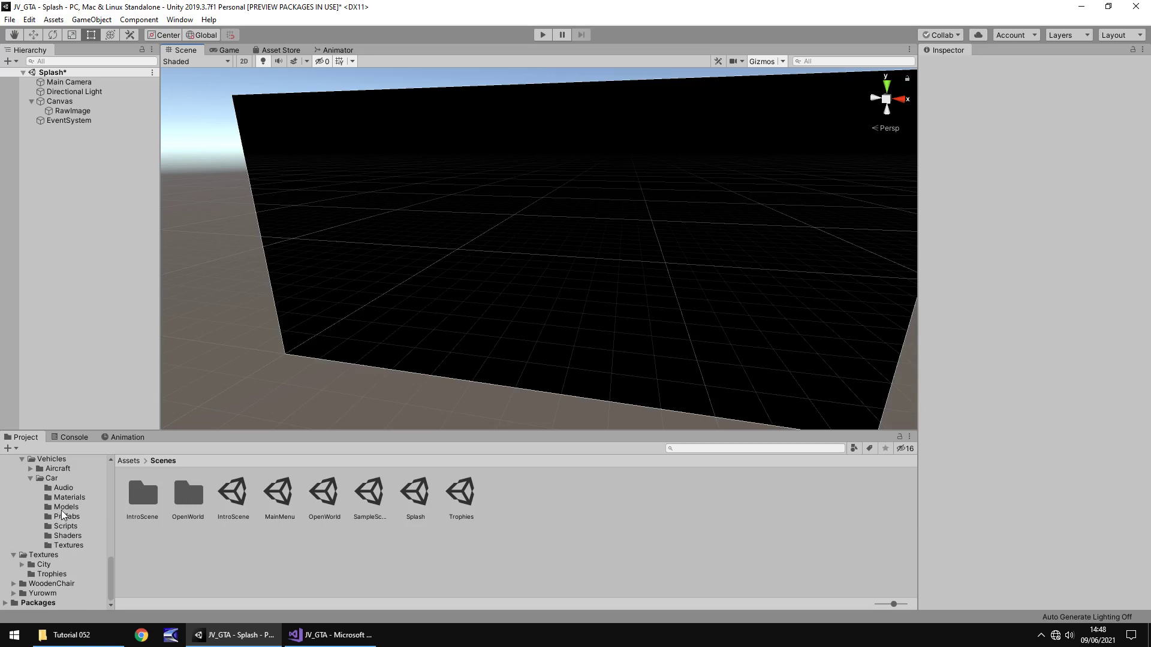
pyautogui.click(43, 554)
pyautogui.click(72, 635)
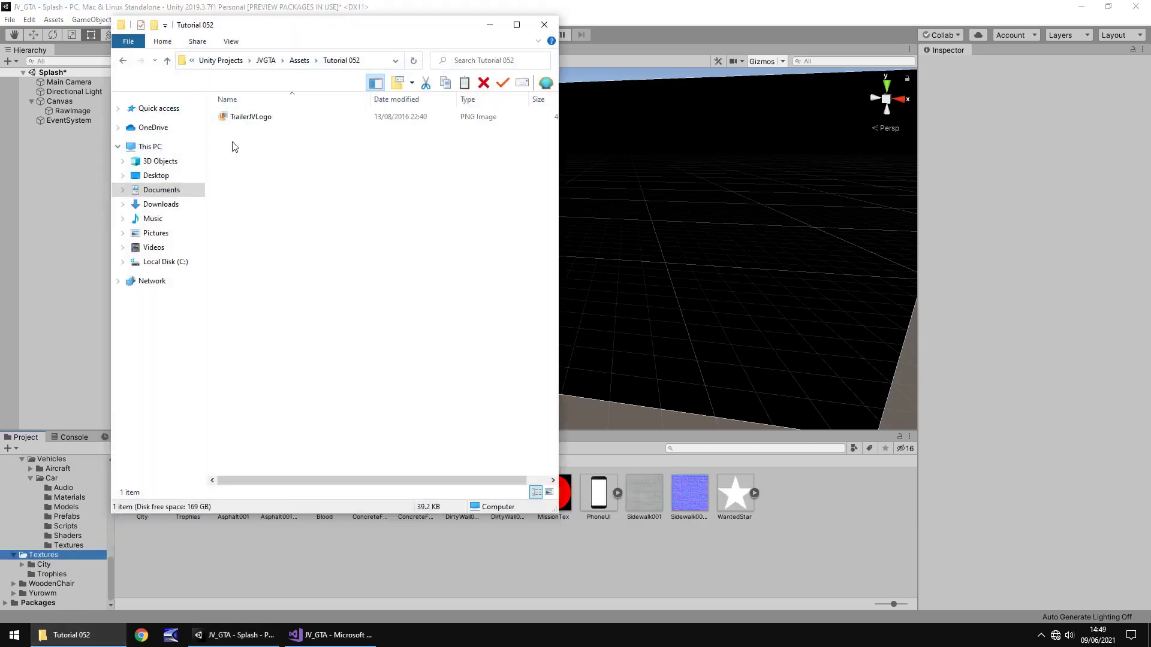
pyautogui.click(243, 118)
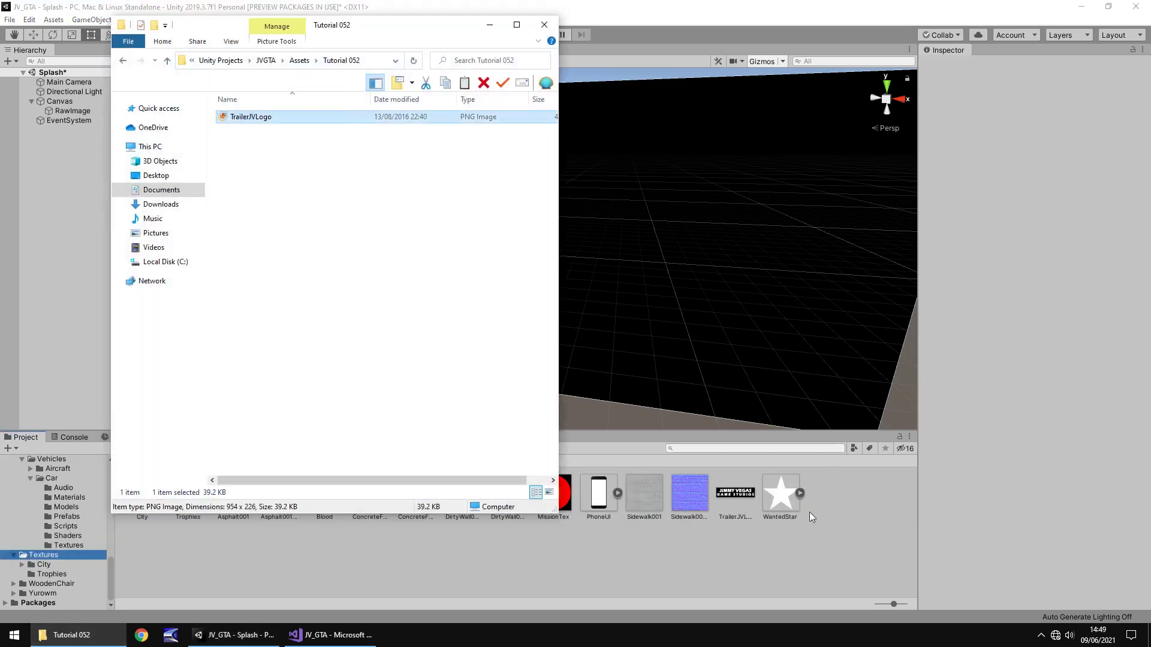
pyautogui.click(669, 548)
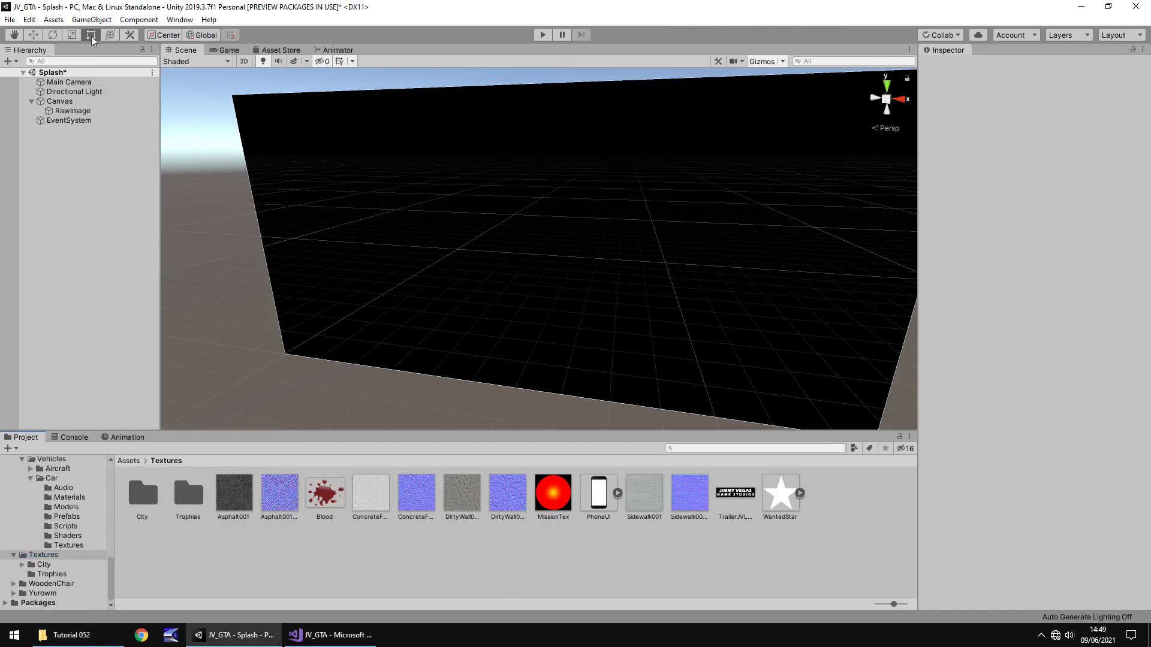
# - Add a second Raw Image using the TrailerJVLogo texture, enlarged to about 640×205 and centred
pyautogui.click(92, 20)
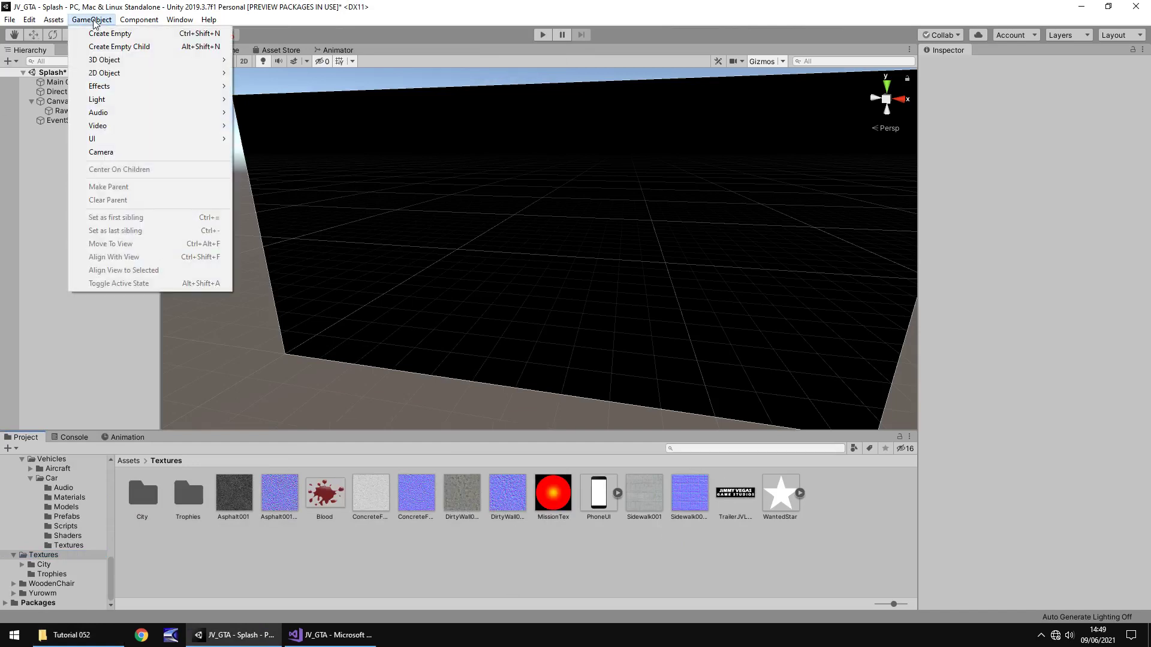
pyautogui.moveTo(205, 139)
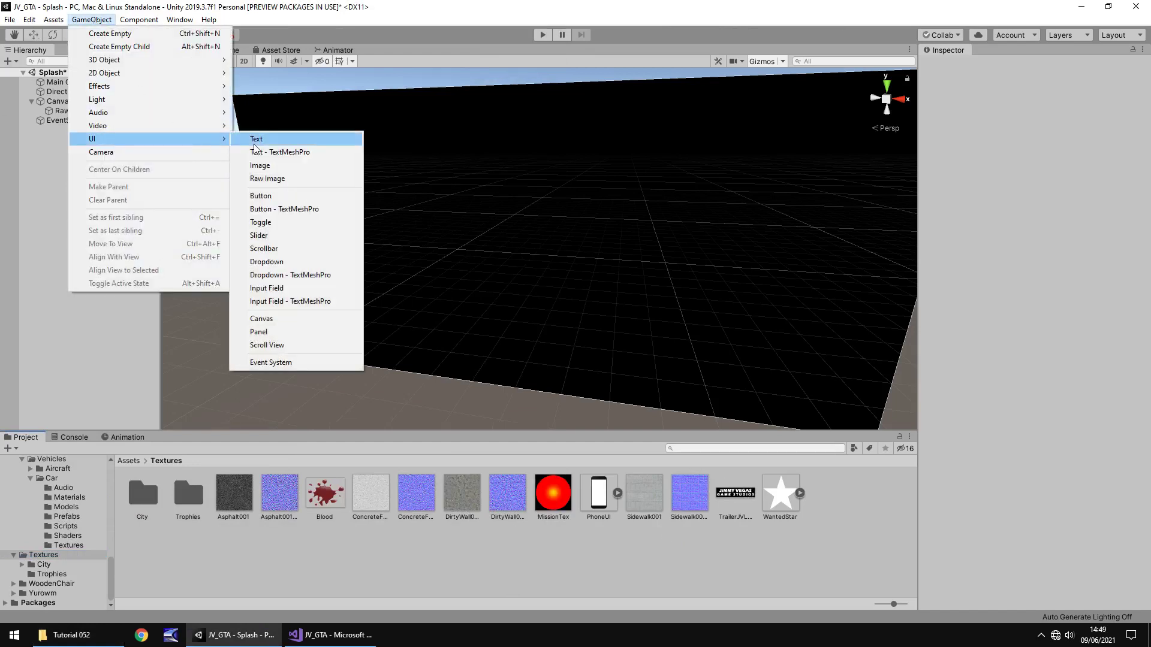
pyautogui.click(291, 179)
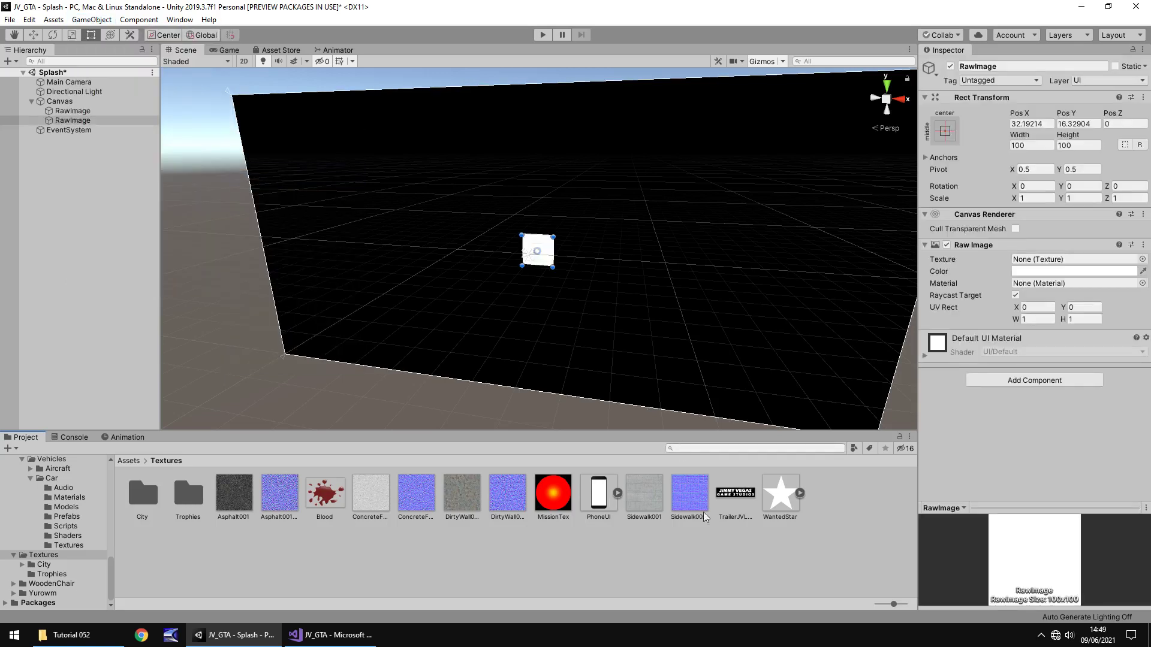
pyautogui.moveTo(733, 506); pyautogui.dragTo(1032, 265)
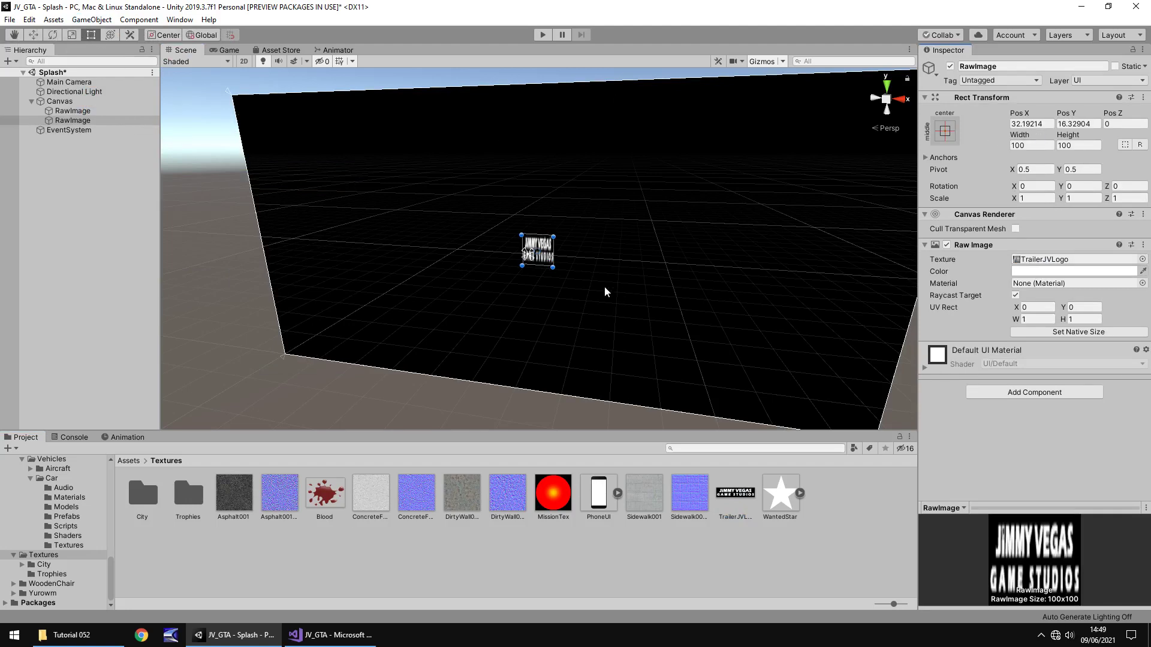
pyautogui.moveTo(553, 267); pyautogui.dragTo(747, 311)
pyautogui.moveTo(674, 295); pyautogui.dragTo(587, 271)
# - Set the logo image's colour alpha to 0
pyautogui.click(1075, 272)
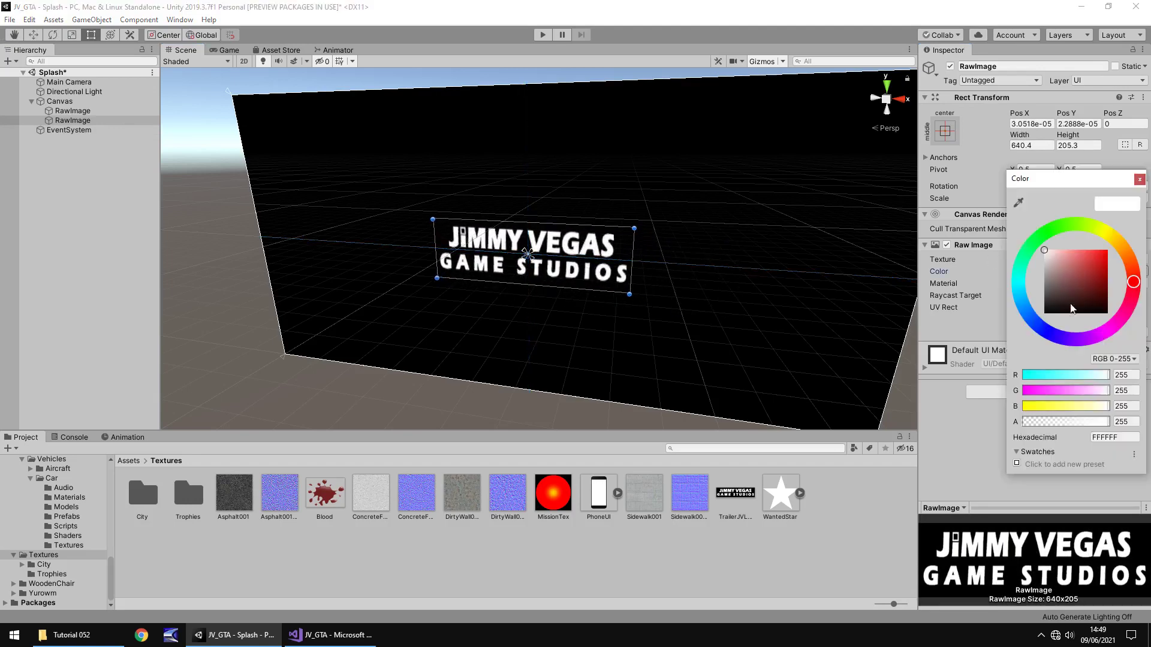
pyautogui.moveTo(1046, 421); pyautogui.dragTo(997, 425)
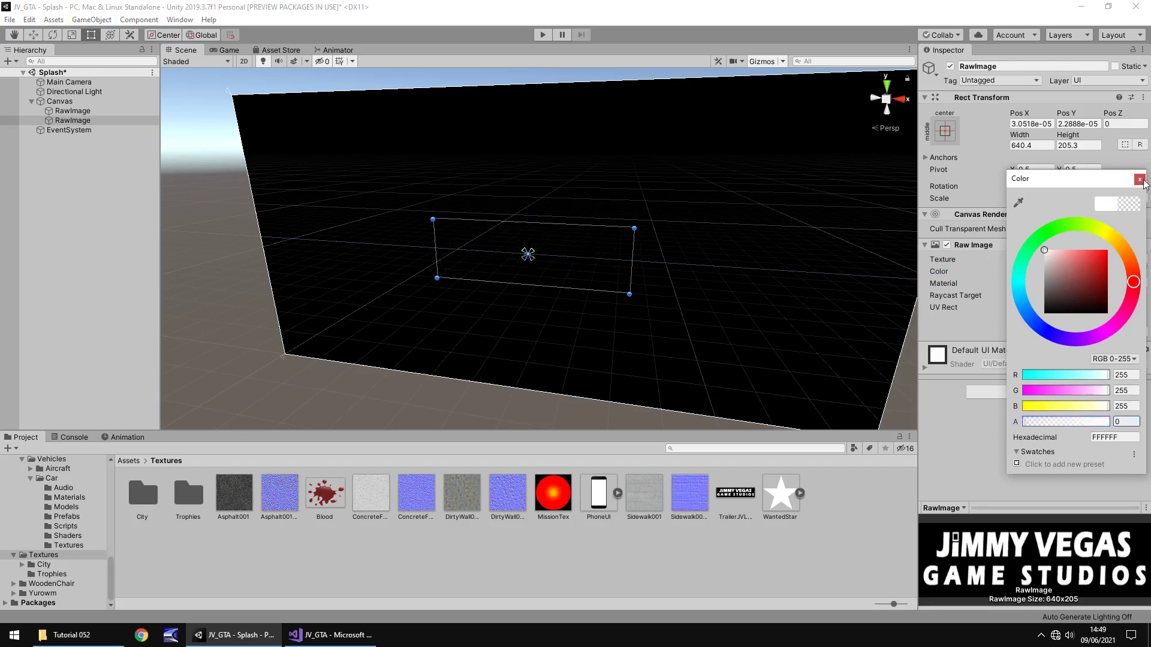
pyautogui.click(1139, 179)
pyautogui.scroll(10, 71, 510)
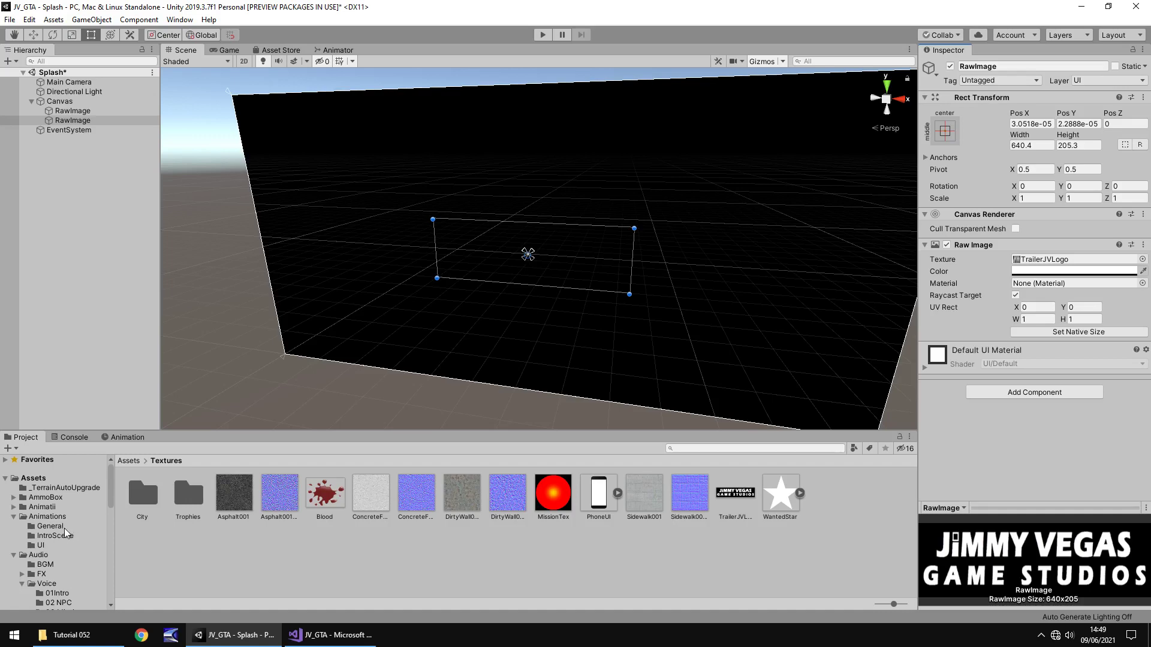
# - Create a SplashUI animation clip for the logo in the UI animations folder
pyautogui.click(40, 545)
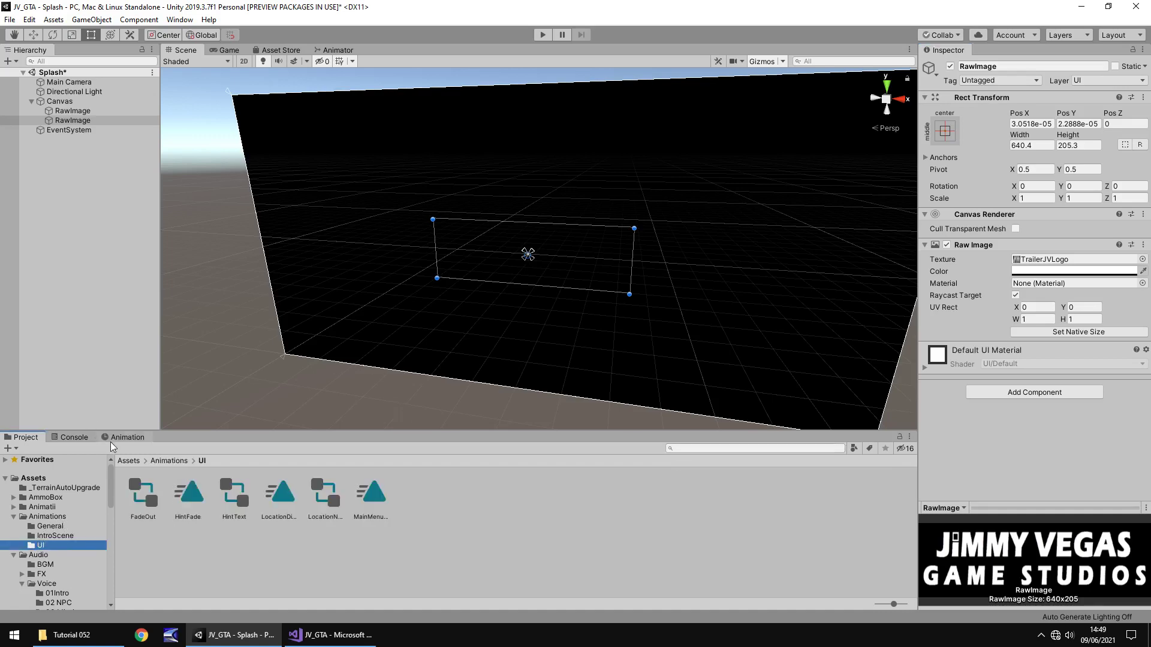
pyautogui.click(126, 437)
pyautogui.click(544, 548)
pyautogui.write('SplashUI')
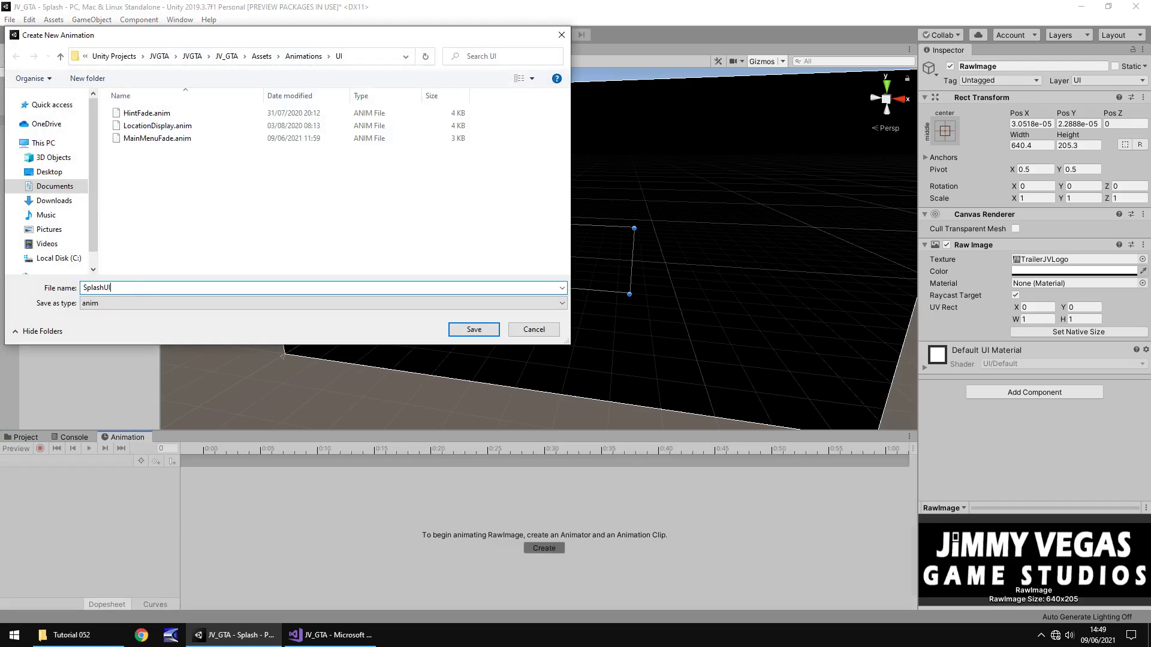
pyautogui.press('Return')
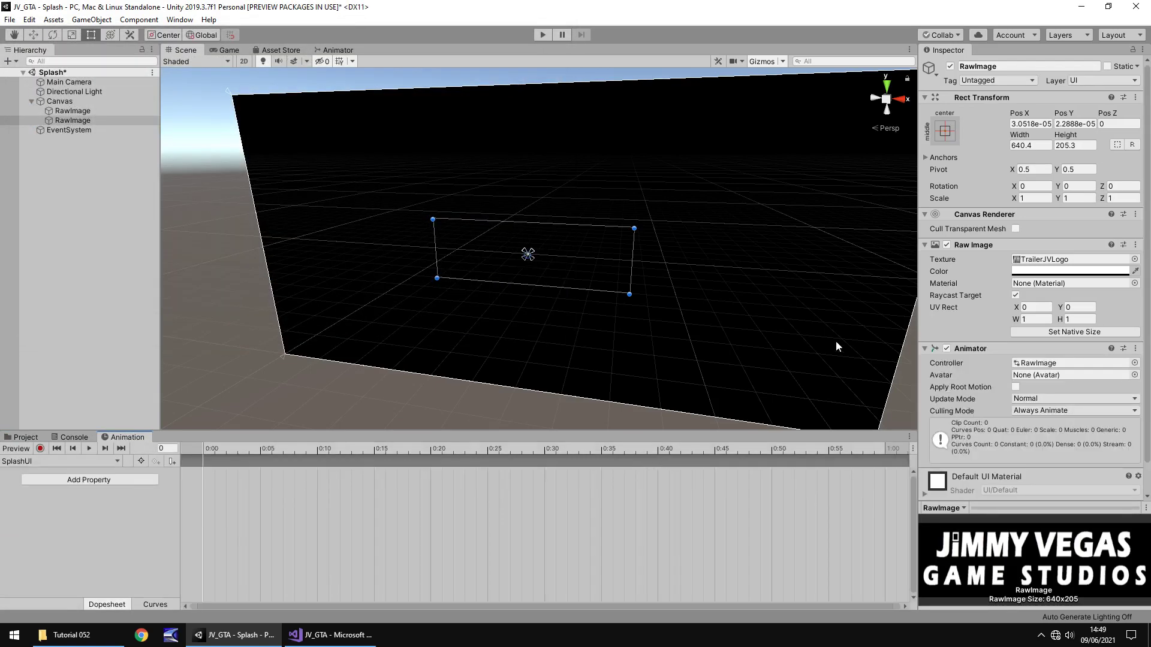
# - Start recording and key the logo's colour alpha at 0 on frame 0
pyautogui.click(42, 449)
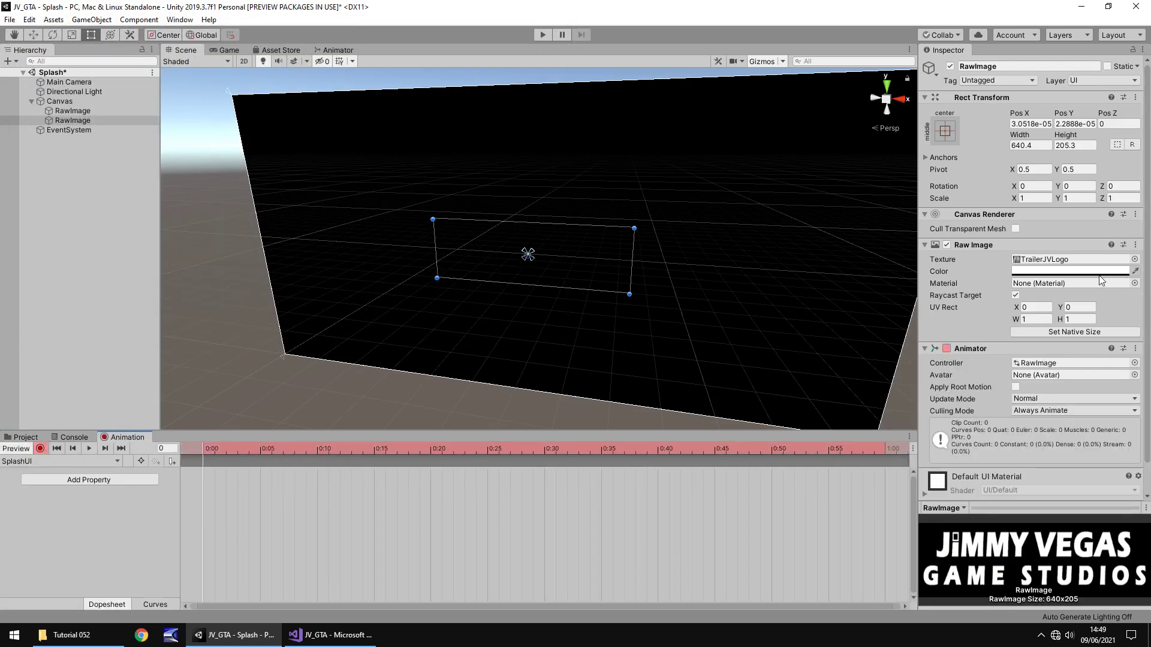
pyautogui.click(1096, 271)
pyautogui.moveTo(1037, 422); pyautogui.dragTo(1002, 427)
pyautogui.click(1139, 179)
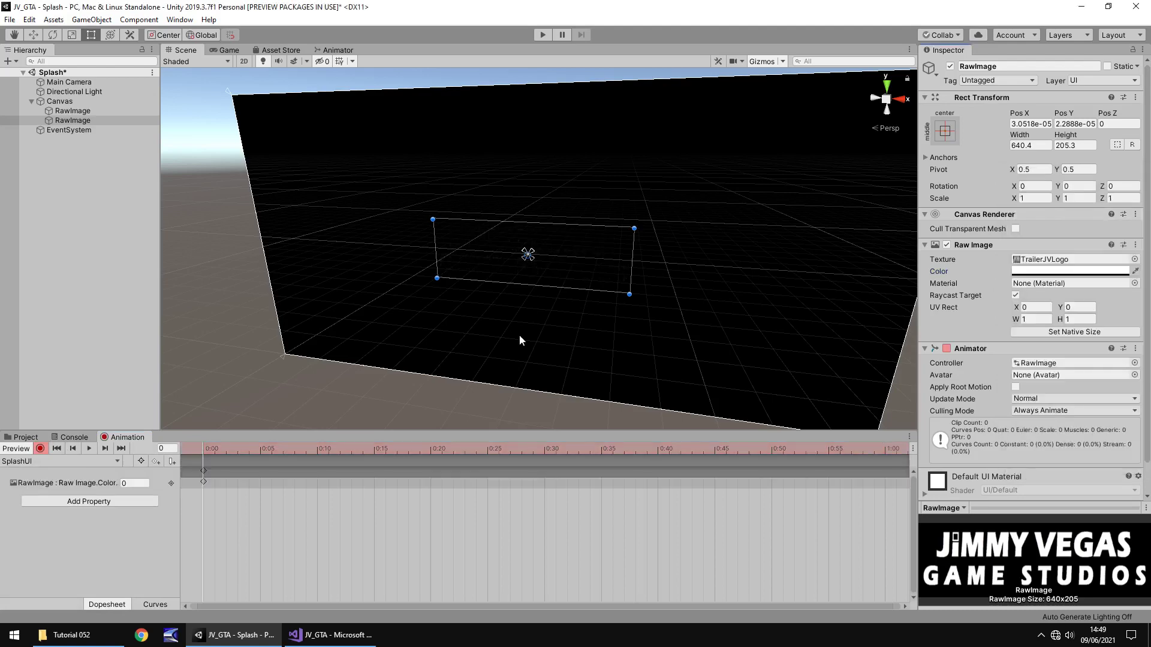
# - Key the logo's colour alpha to 255 at frame 60
pyautogui.click(167, 447)
pyautogui.write('60')
pyautogui.press('Return')
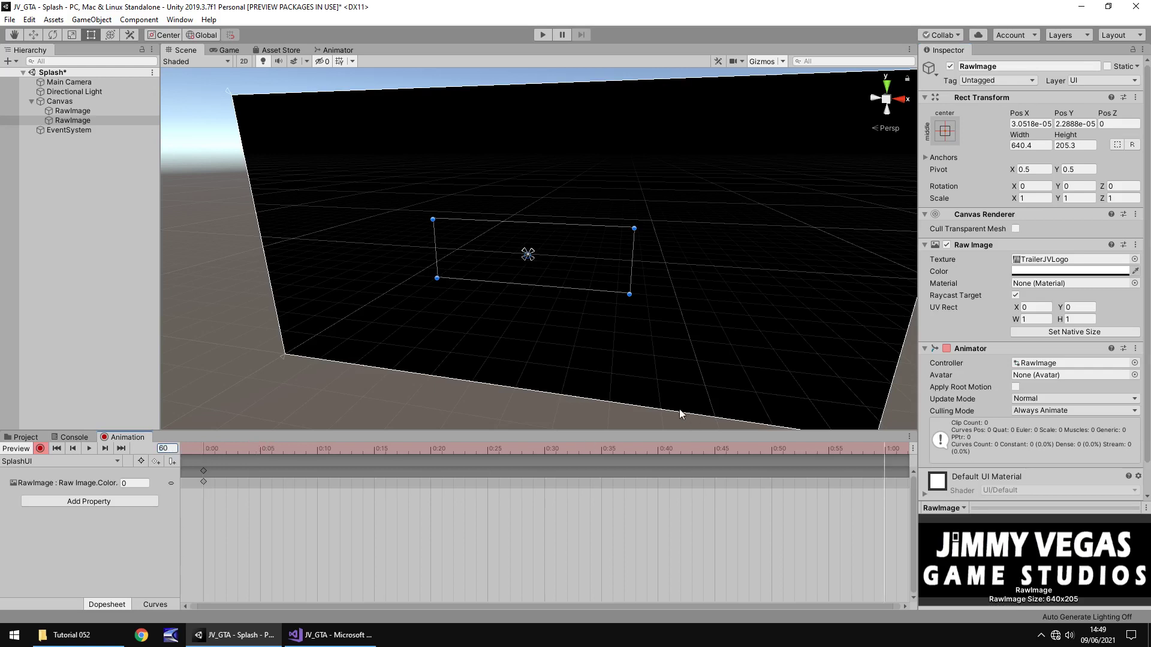
pyautogui.click(1070, 271)
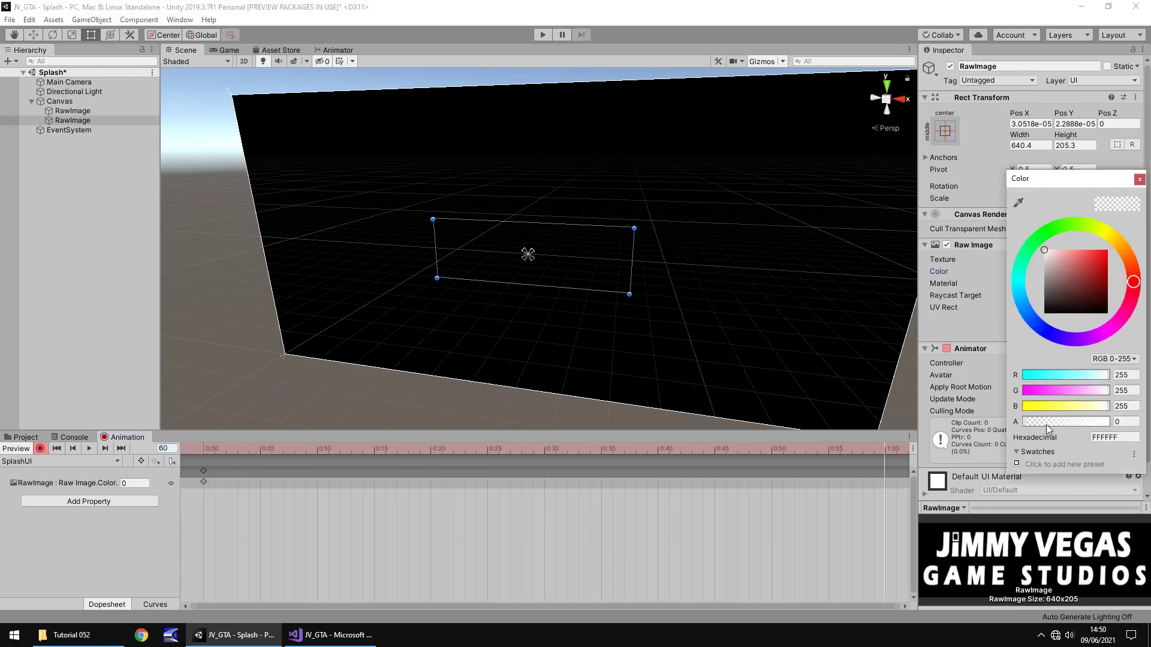
pyautogui.moveTo(1045, 423); pyautogui.dragTo(1109, 421)
pyautogui.click(1139, 179)
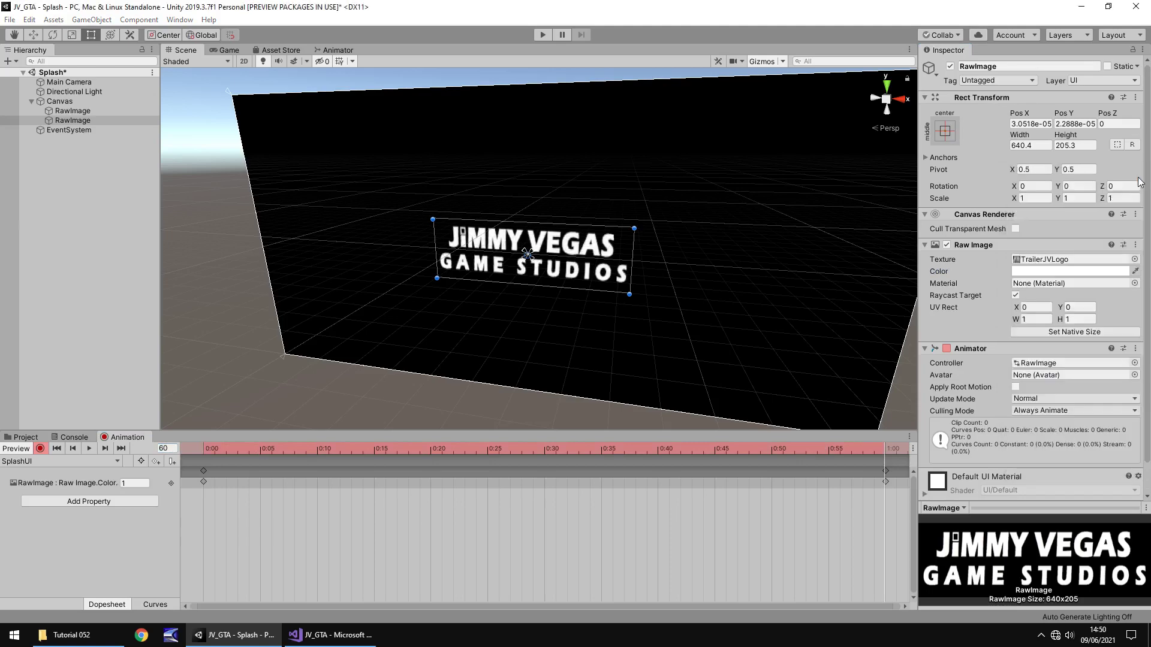
# - Key the logo's colour alpha to 255 at frame 360
pyautogui.click(169, 449)
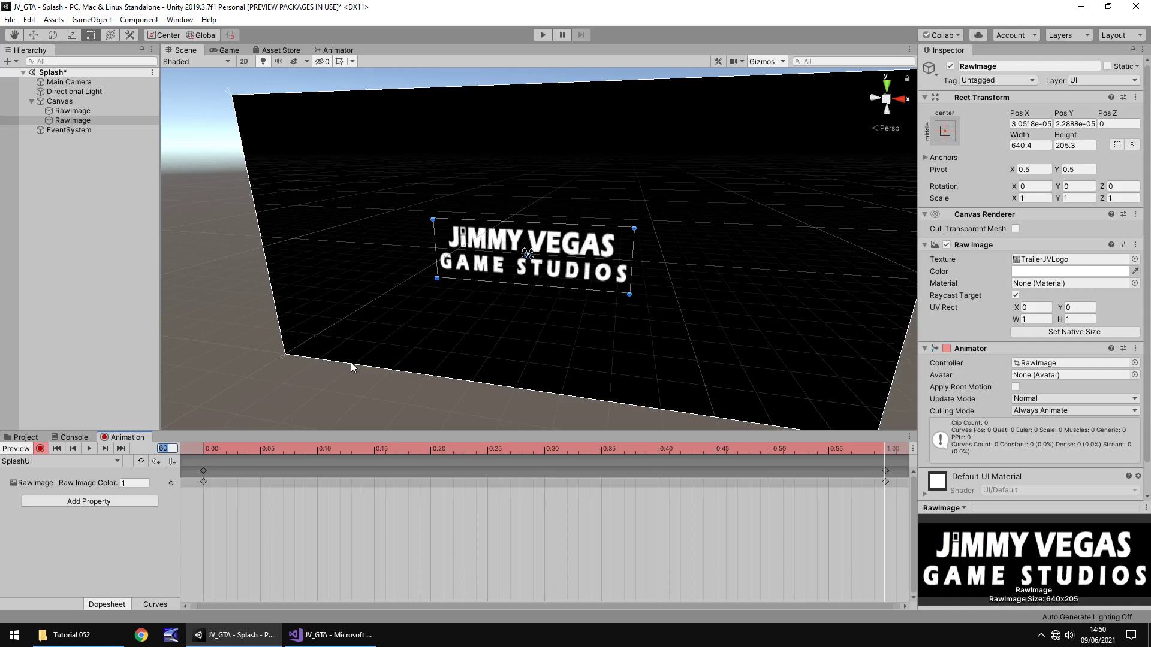
pyautogui.write('360')
pyautogui.press('Return')
pyautogui.click(1066, 273)
pyautogui.moveTo(1101, 422)
pyautogui.mouseDown()
pyautogui.moveTo(1087, 422)
pyautogui.moveTo(1110, 422)
pyautogui.mouseUp()
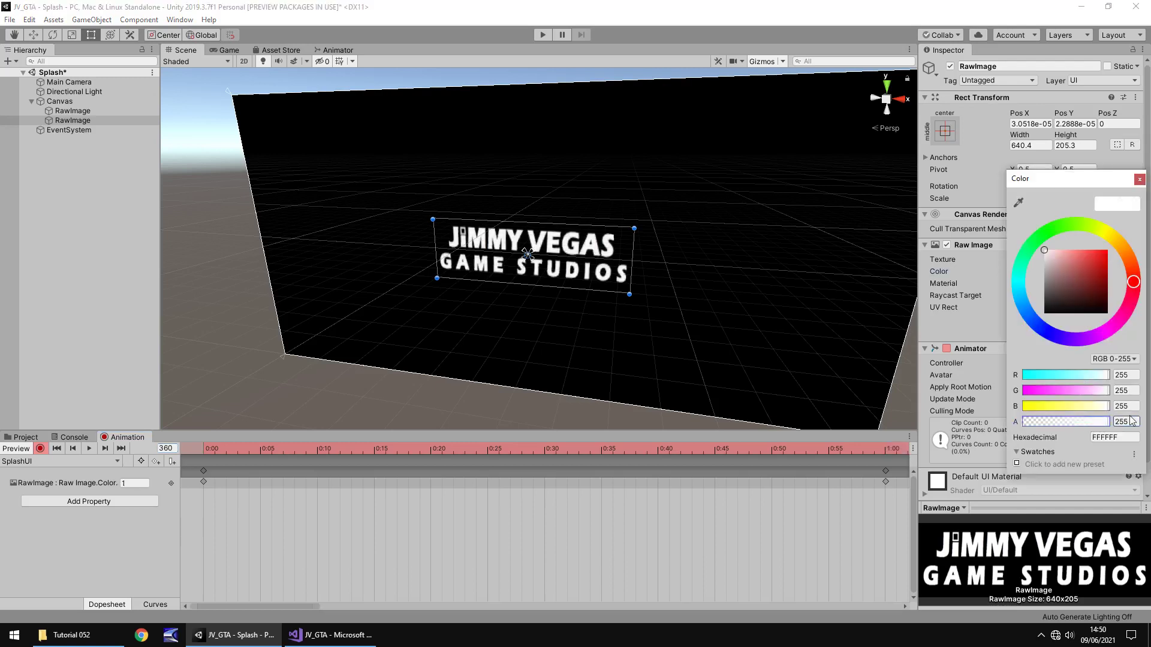
pyautogui.click(1138, 179)
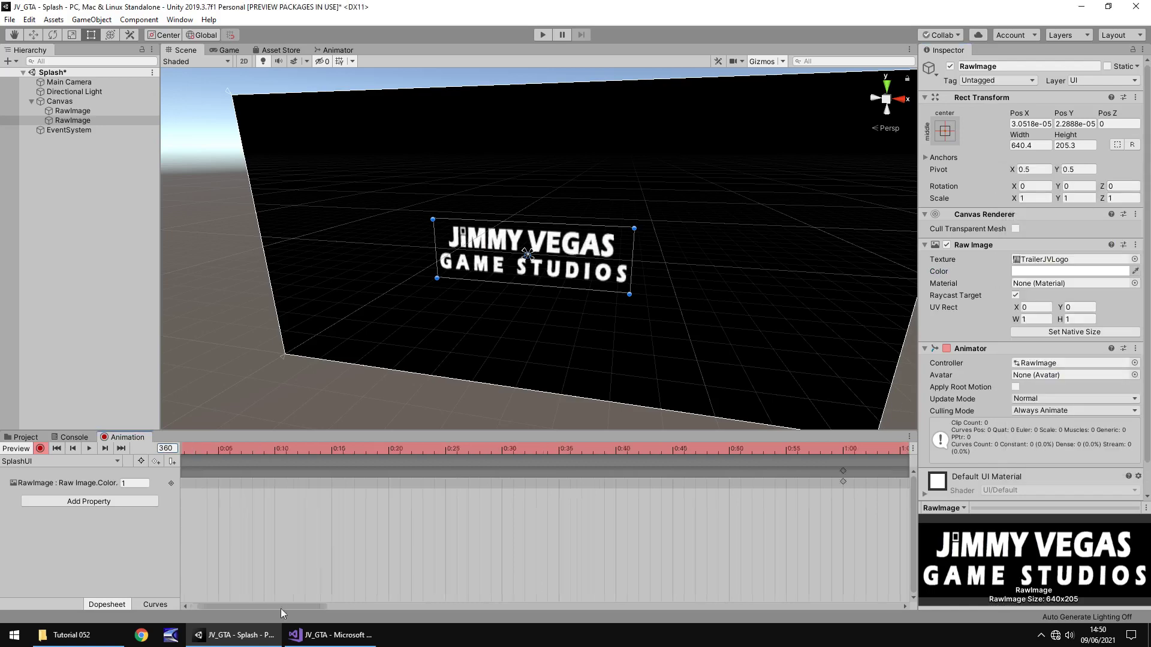
# - Key the logo's colour alpha to 0 at frame 420 and stop recording
pyautogui.moveTo(288, 609); pyautogui.dragTo(868, 609)
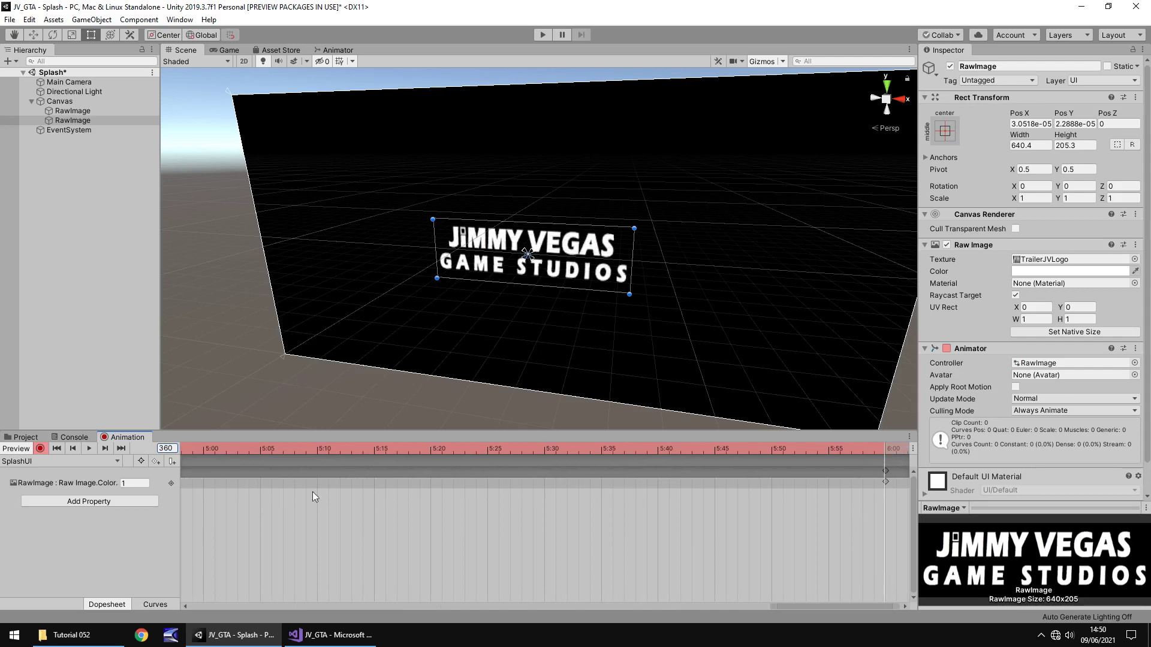
pyautogui.moveTo(738, 609); pyautogui.dragTo(173, 607)
pyautogui.click(177, 449)
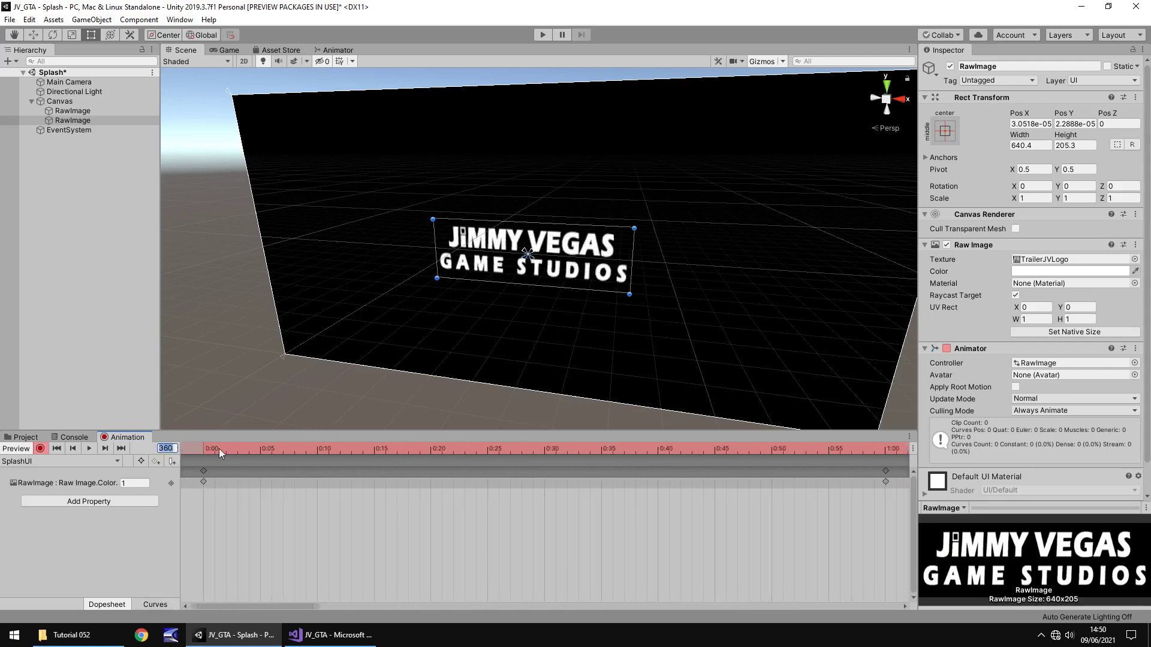
pyautogui.write('420')
pyautogui.click(1105, 272)
pyautogui.click(1116, 422)
pyautogui.write('0')
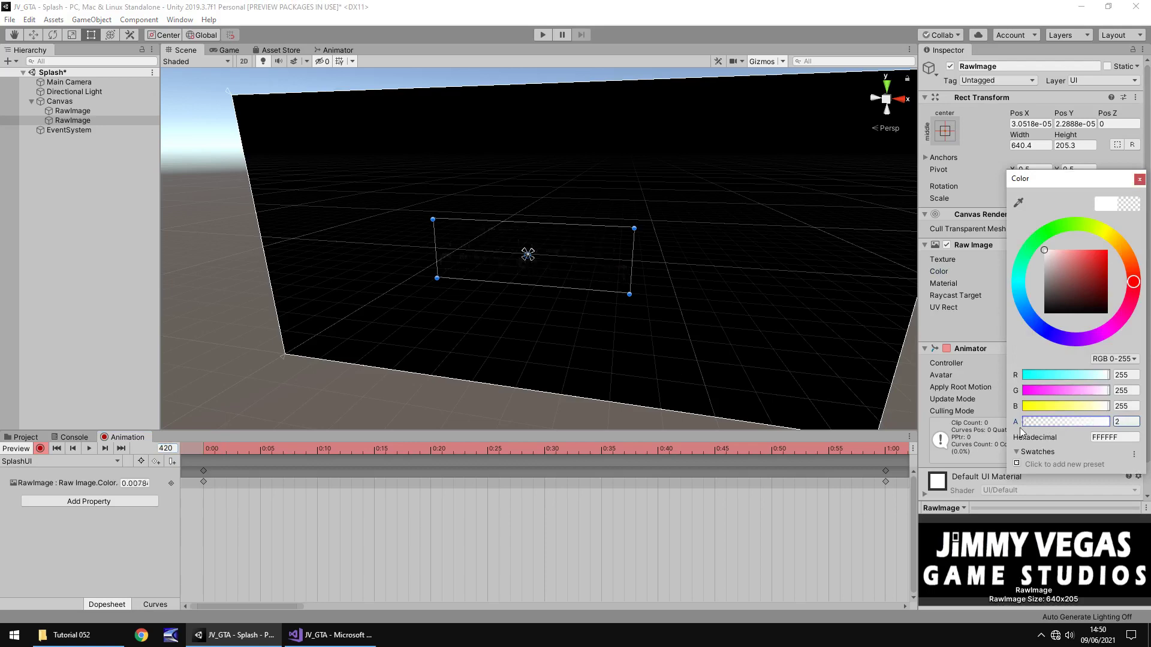
pyautogui.click(1139, 179)
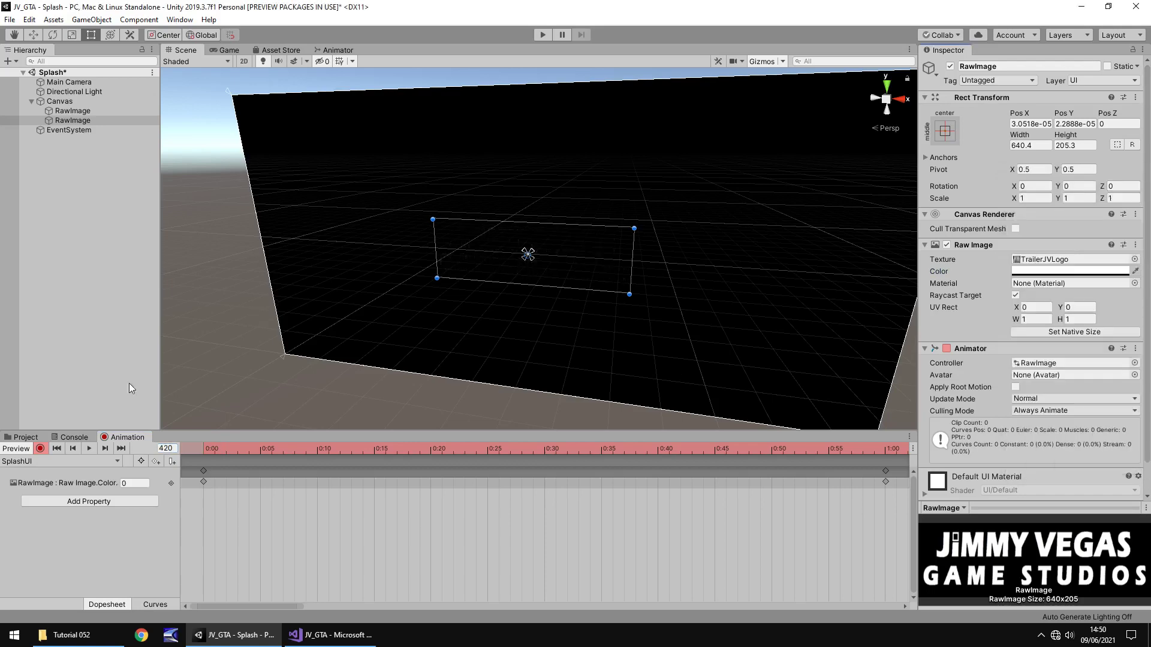
pyautogui.click(40, 449)
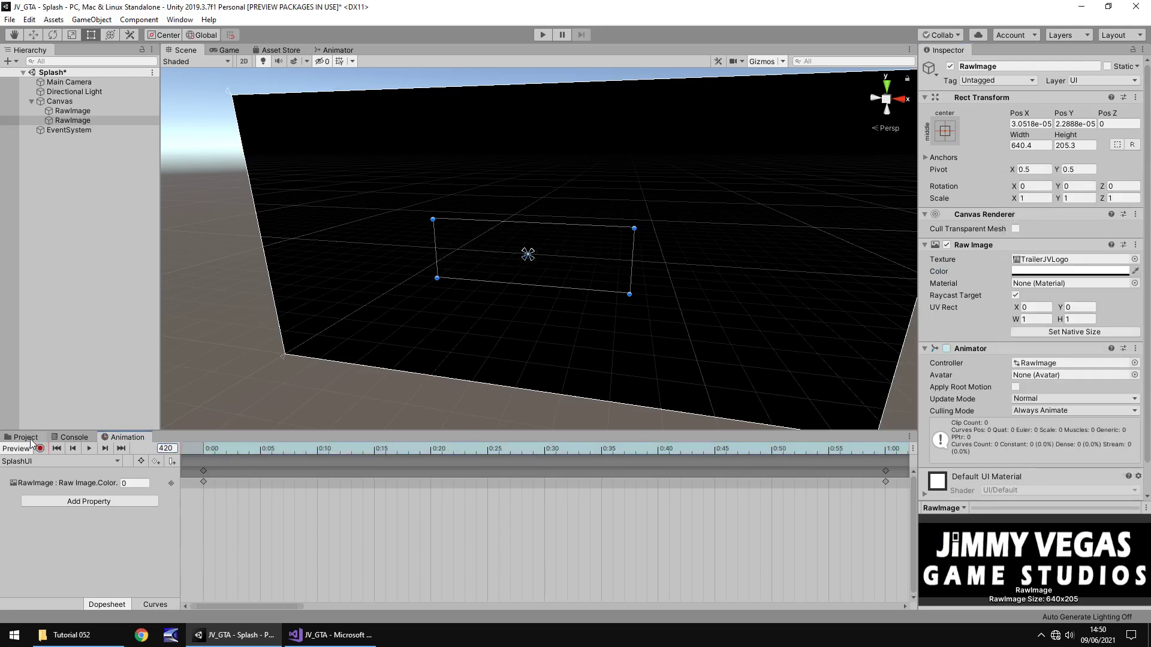
# - Turn off Loop Time on the SplashUI clip and test the fade in Play mode
pyautogui.click(27, 438)
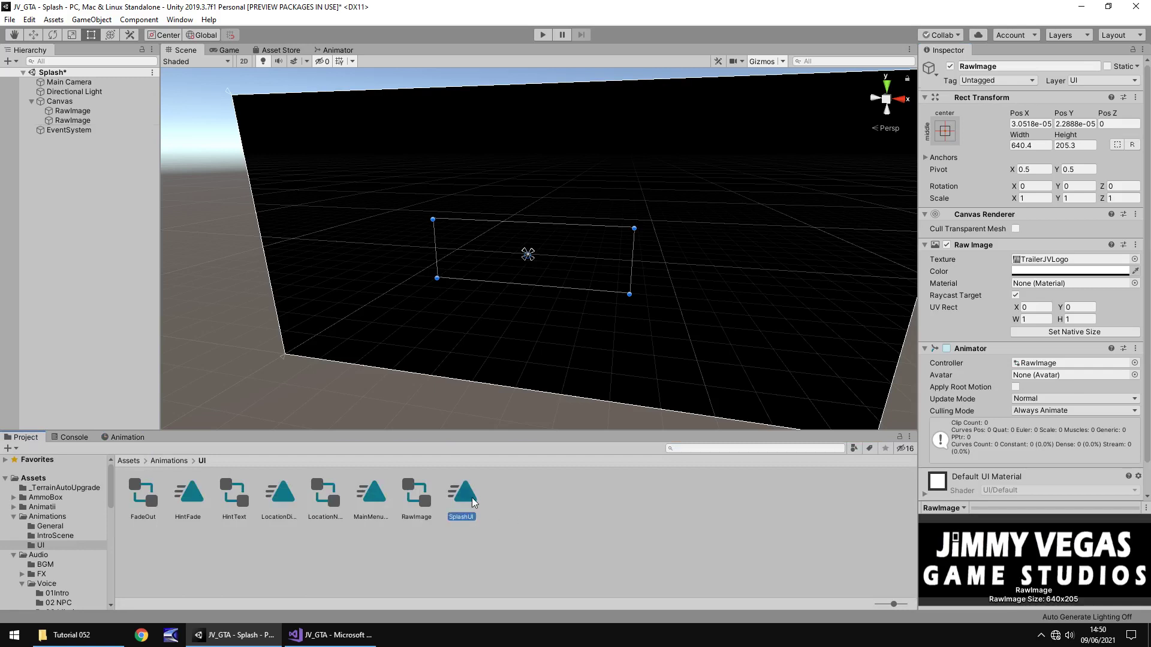
pyautogui.click(465, 495)
pyautogui.click(1015, 106)
pyautogui.click(543, 35)
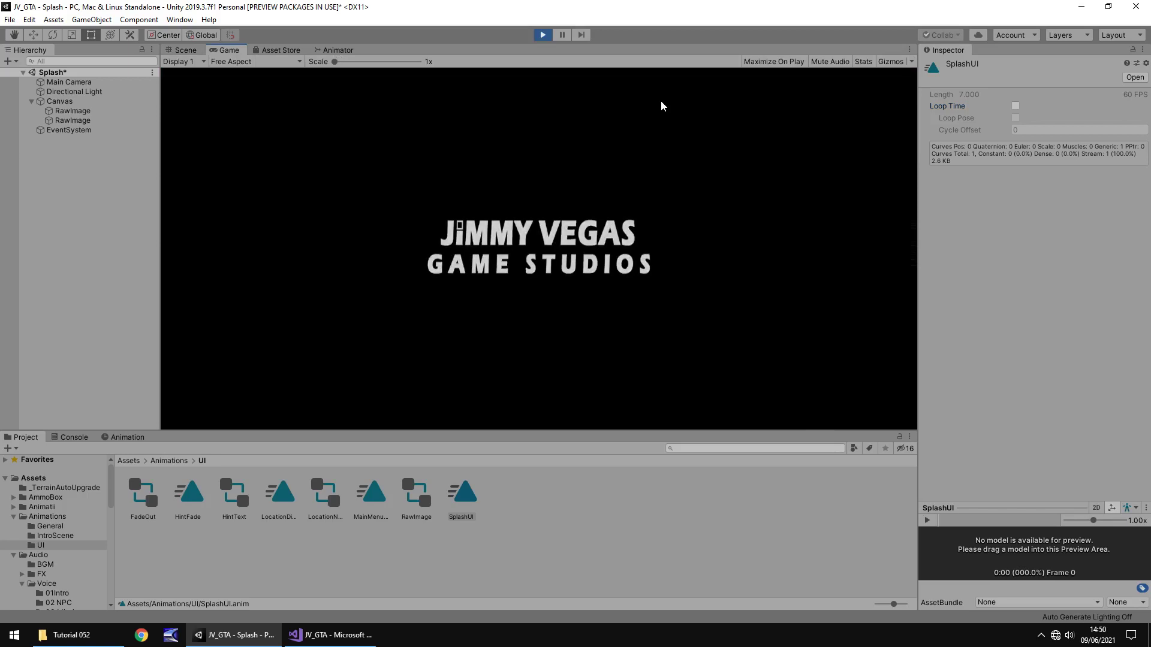
pyautogui.click(543, 34)
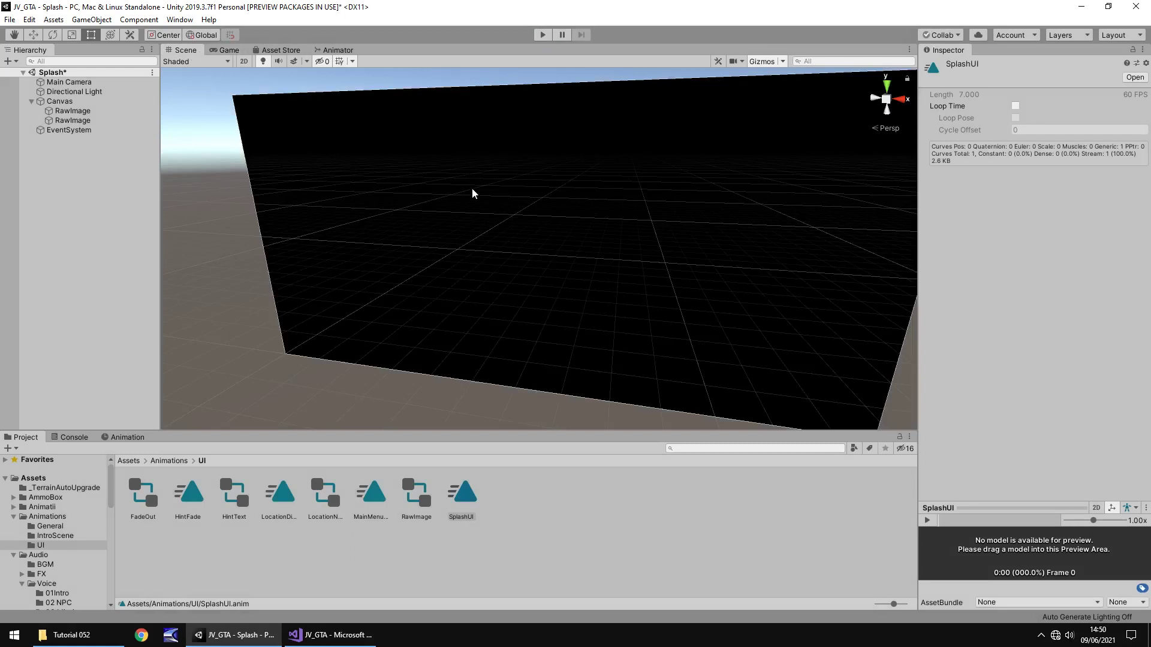
# - Create a C# script named SplashToMenu in Scripts/UI and open it in Visual Studio
pyautogui.scroll(-10, 66, 529)
pyautogui.scroll(3, 78, 516)
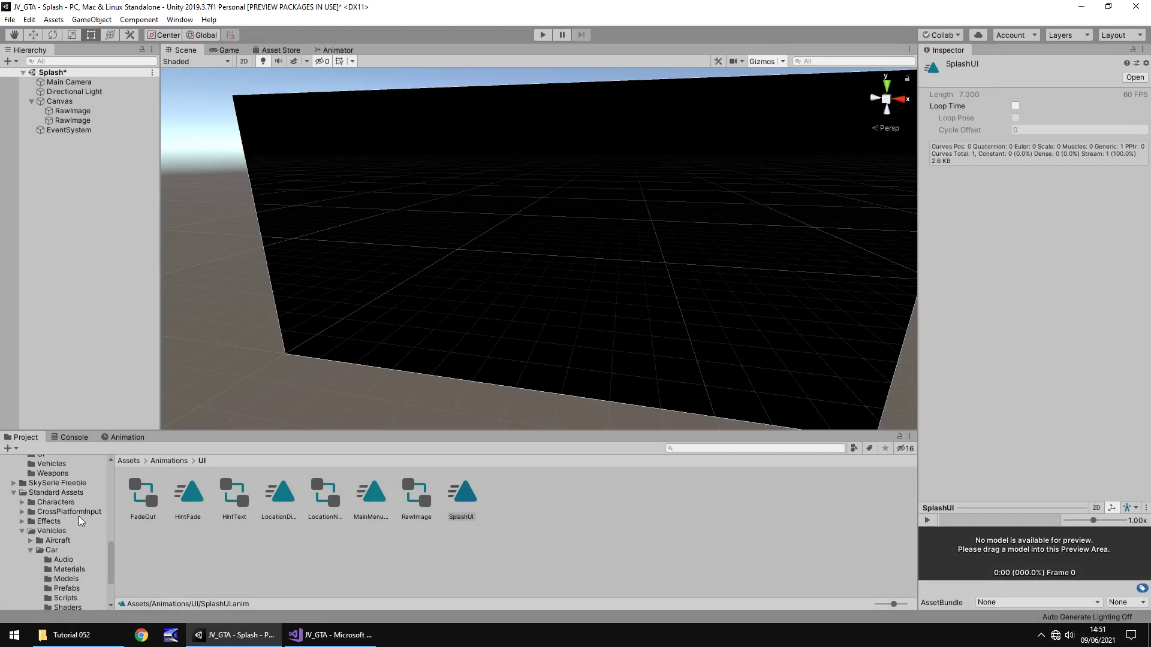
pyautogui.scroll(4, 78, 519)
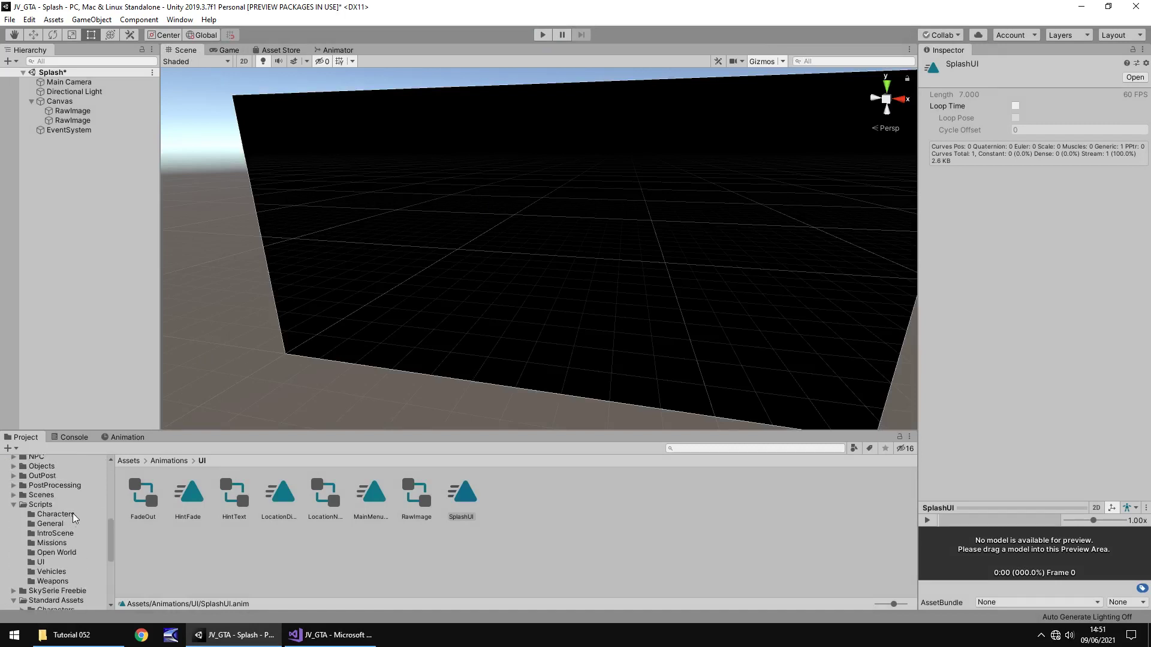
pyautogui.click(41, 561)
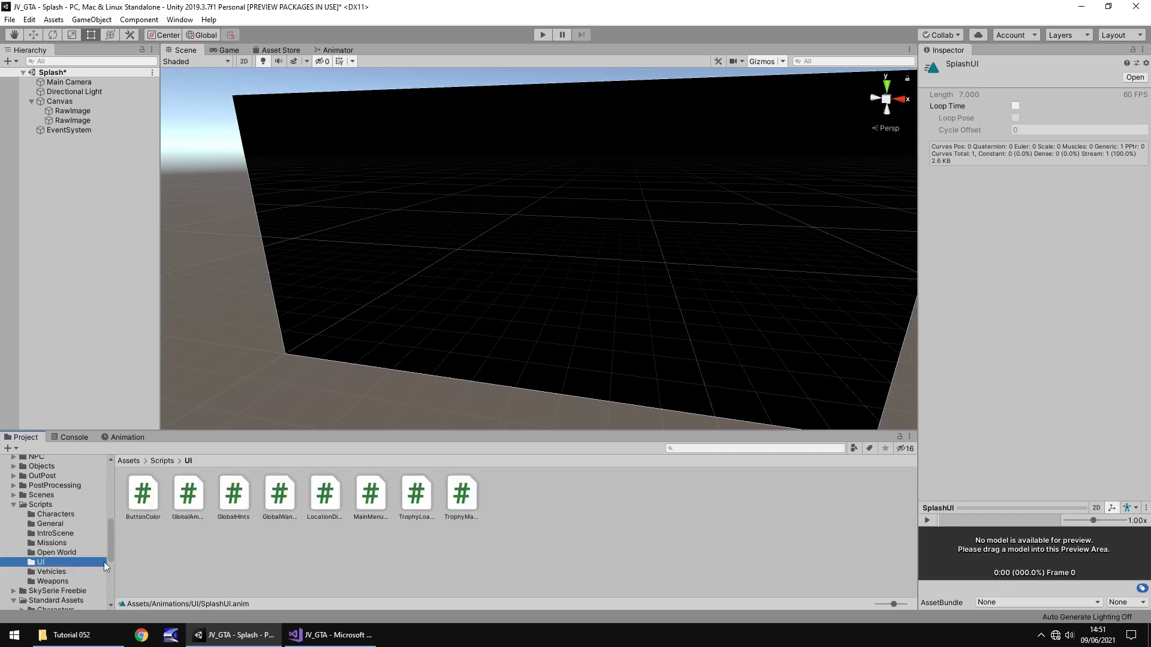
pyautogui.rightClick(561, 504)
pyautogui.moveTo(594, 185)
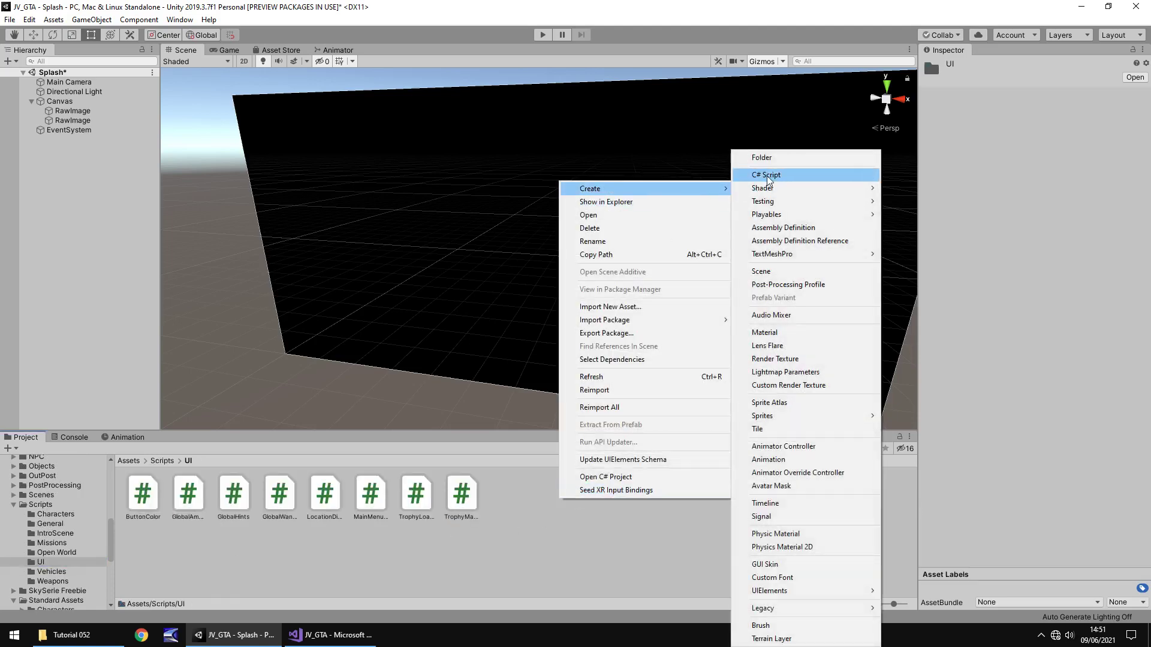
pyautogui.click(860, 175)
pyautogui.write('SplashToMenu')
pyautogui.press('Return')
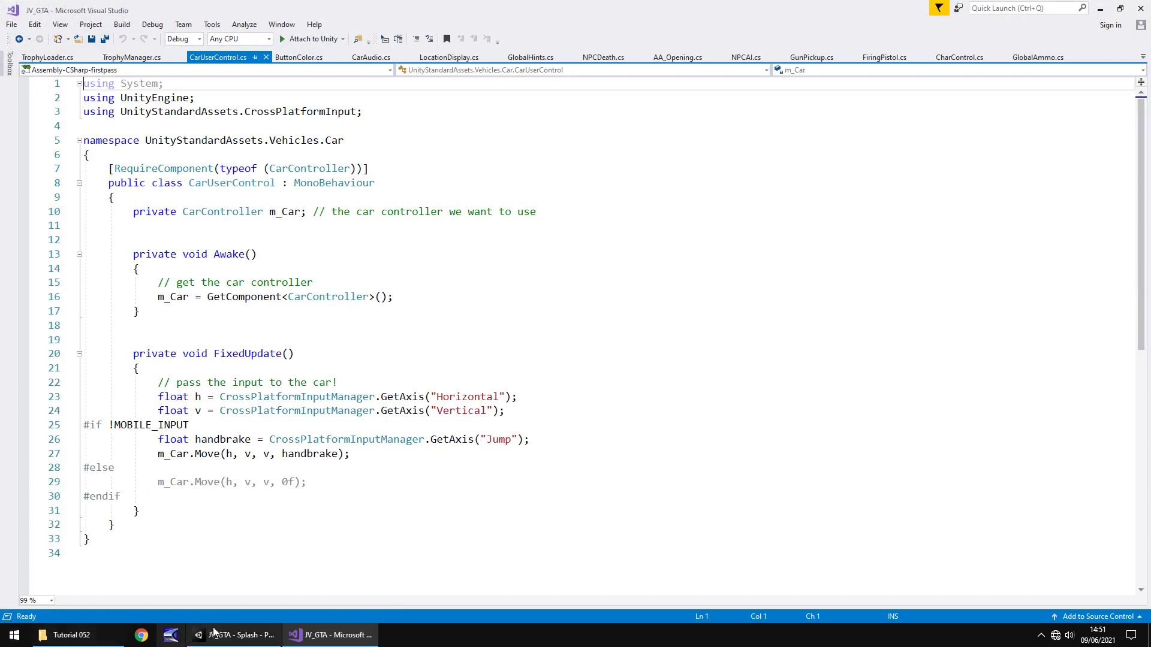
pyautogui.hotkey('alt', 'Tab')
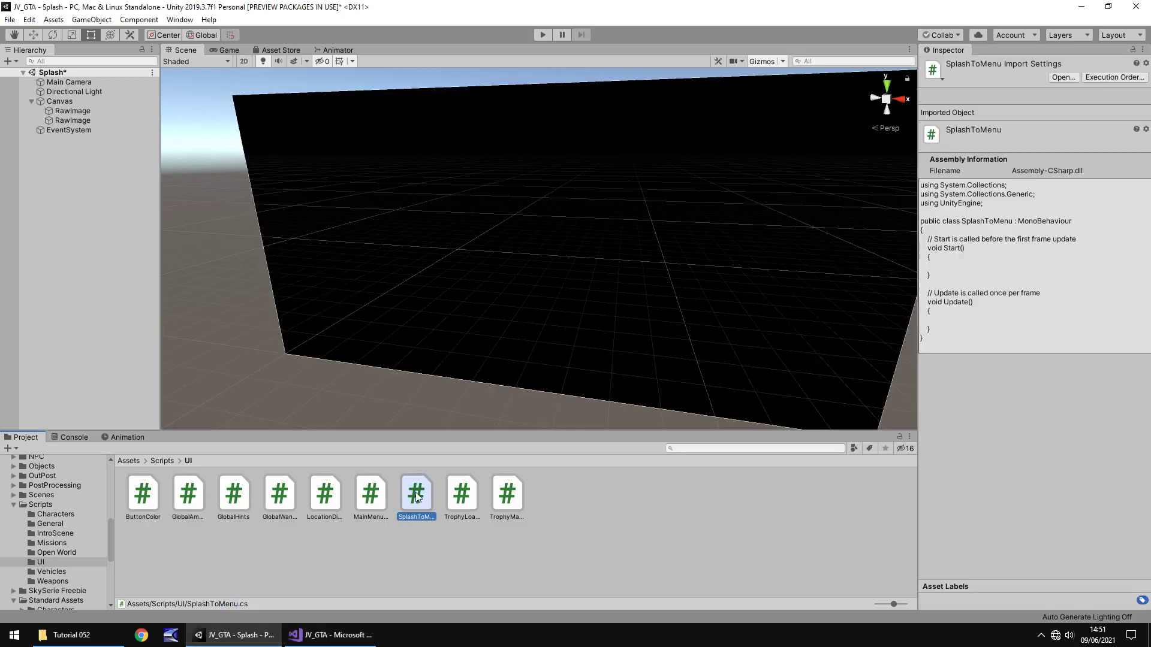
pyautogui.doubleClick(417, 497)
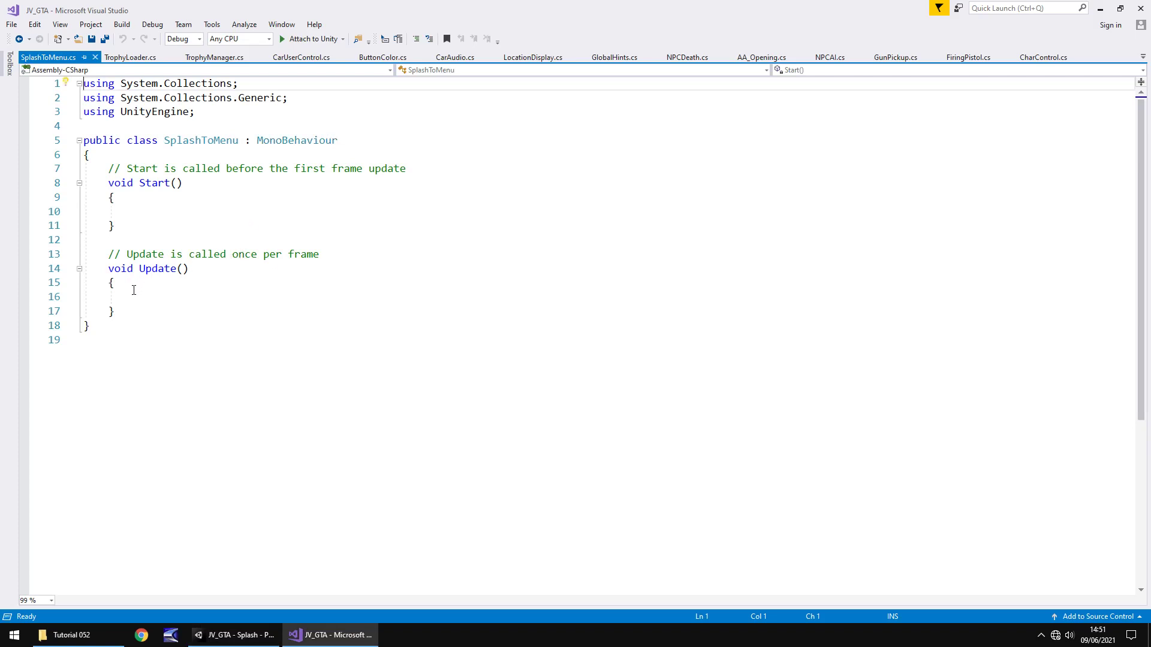
# - Delete the Update method and the comment above Start
pyautogui.moveTo(117, 311); pyautogui.dragTo(82, 240)
pyautogui.press('Delete')
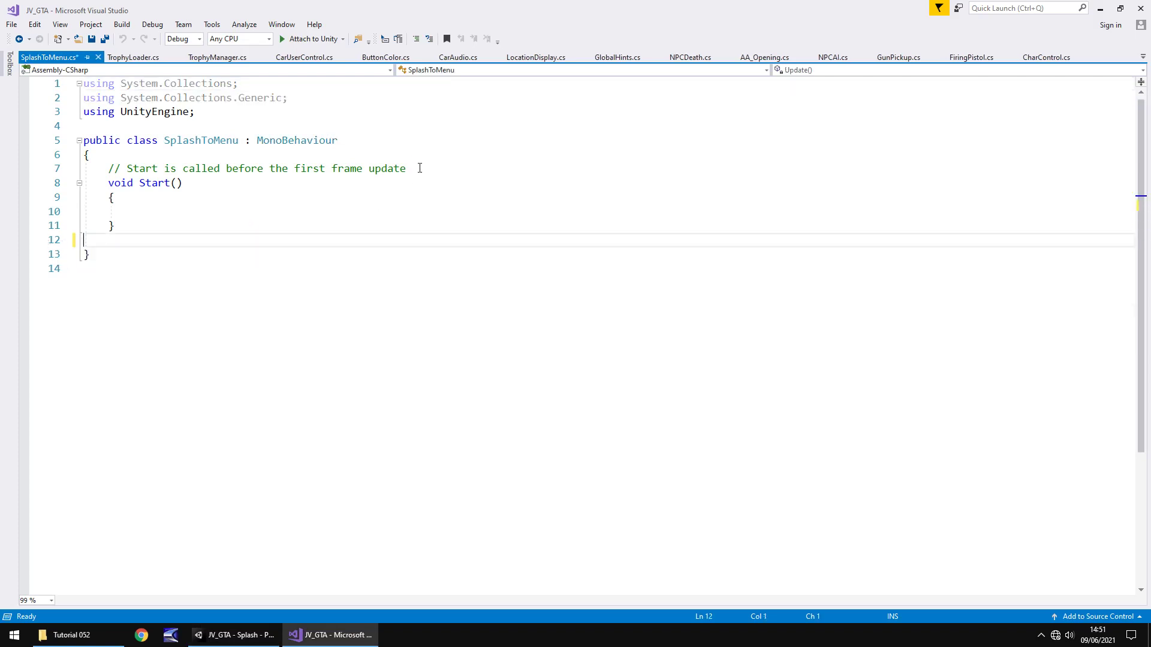
pyautogui.moveTo(422, 168); pyautogui.dragTo(82, 169)
pyautogui.press('Delete')
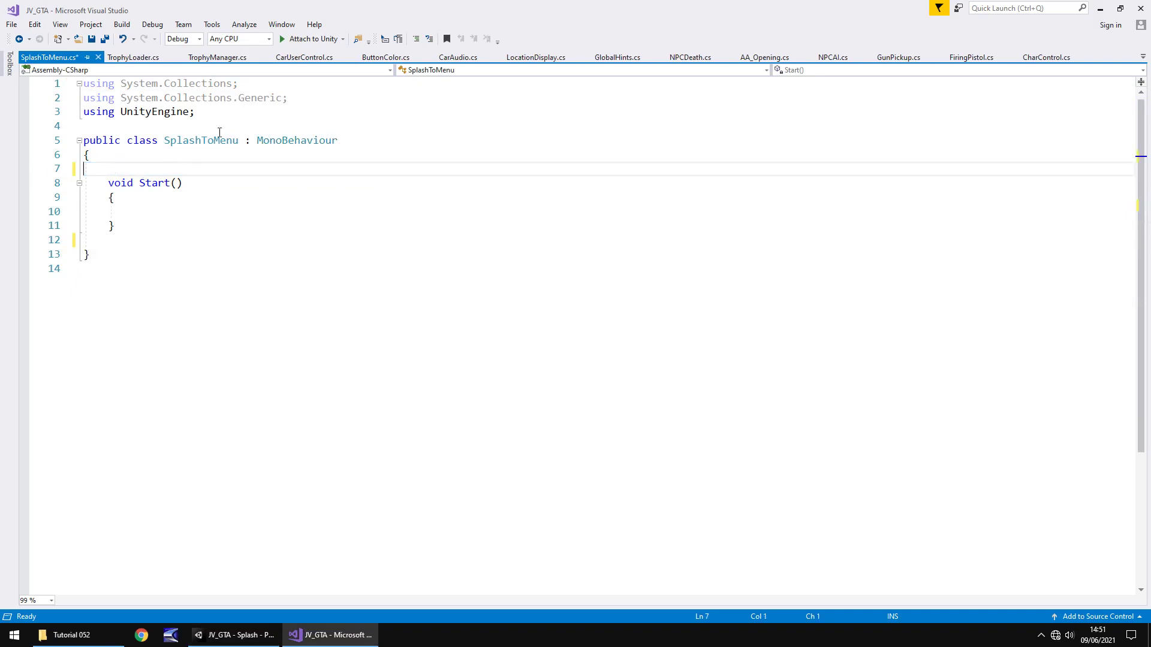
# - Add 'using UnityEngine.SceneManagement;' below line 3 and return to Unity
pyautogui.click(214, 112)
pyautogui.press('Return')
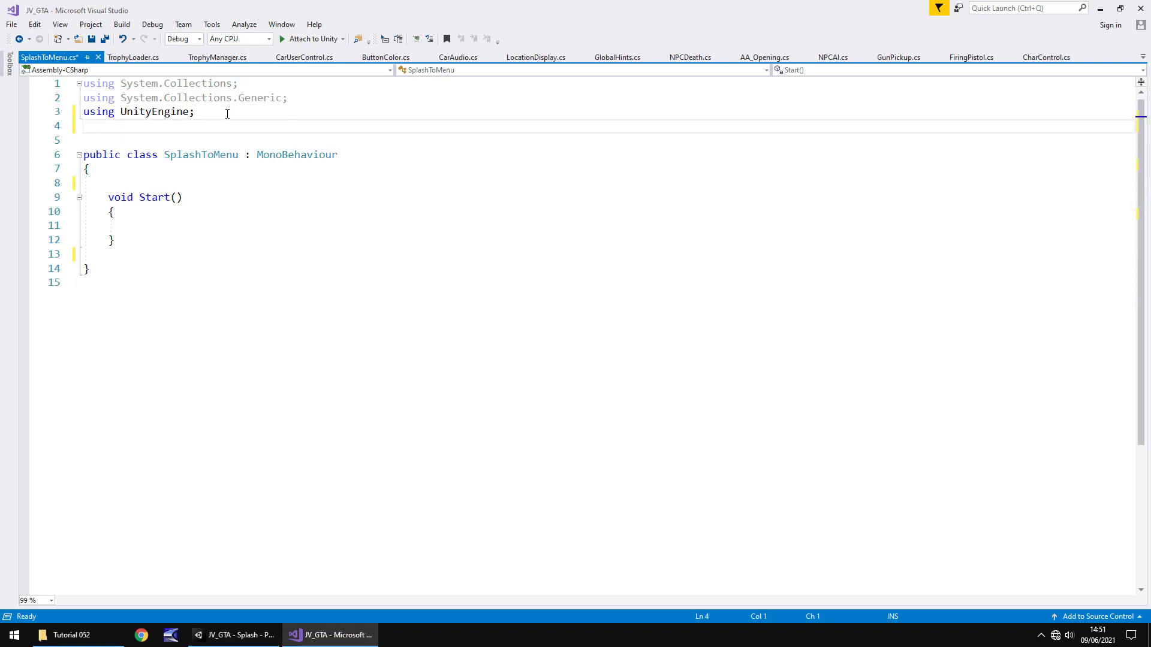
pyautogui.write('using Unit')
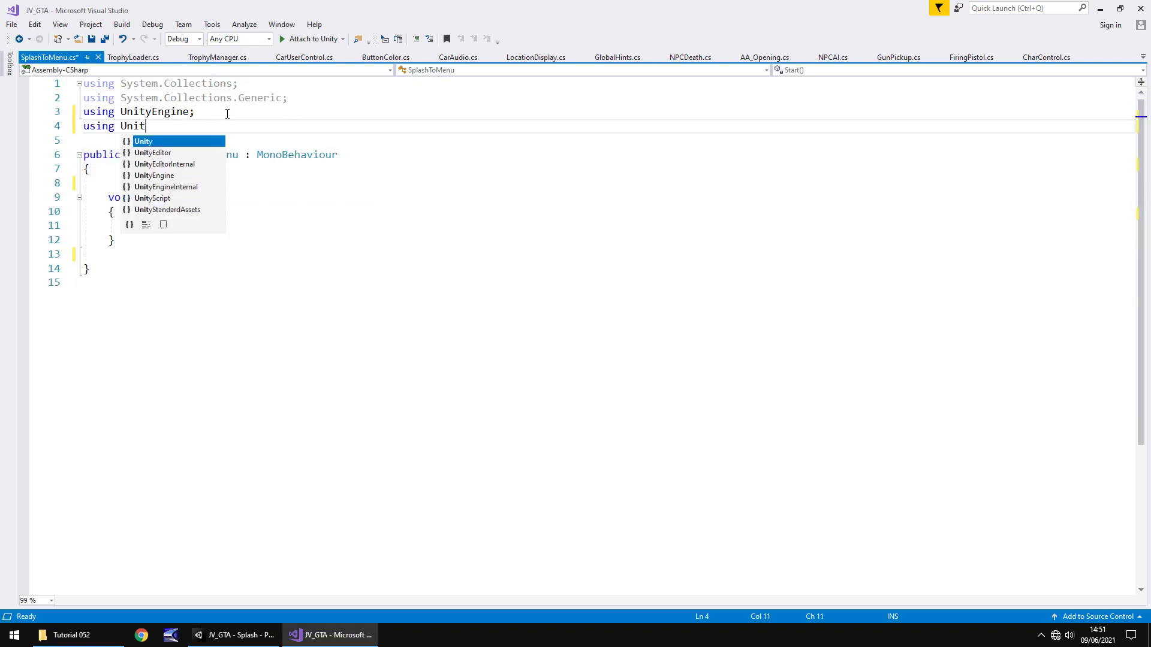
pyautogui.write('yEngine.S')
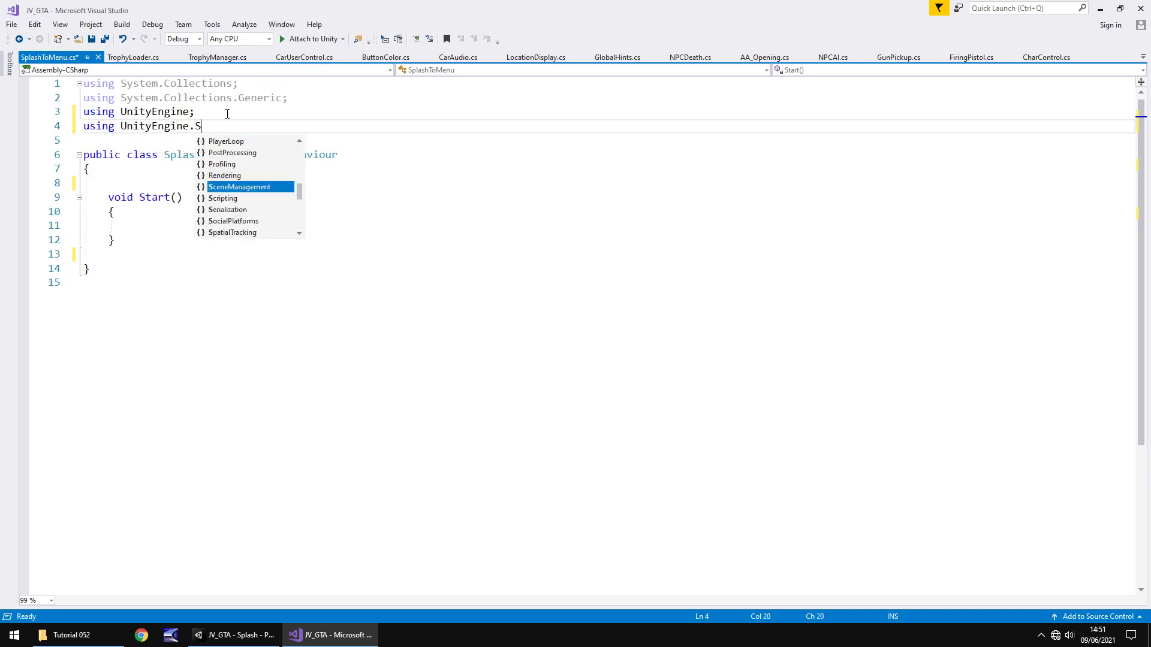
pyautogui.write('cene')
pyautogui.press('Tab')
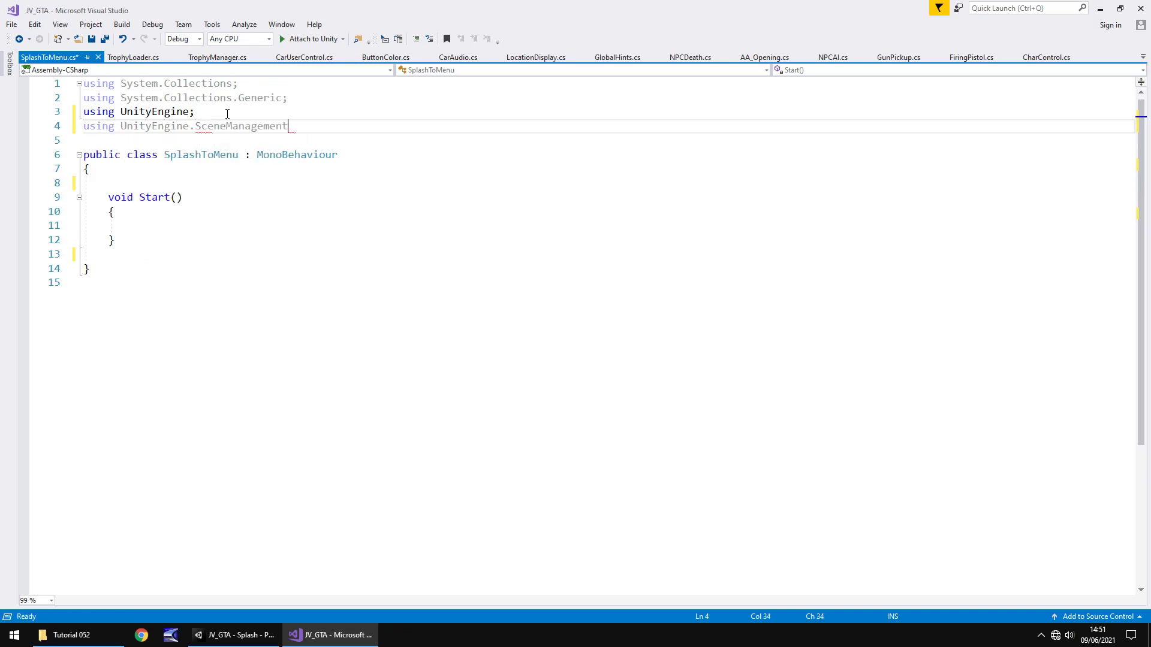
pyautogui.write(';')
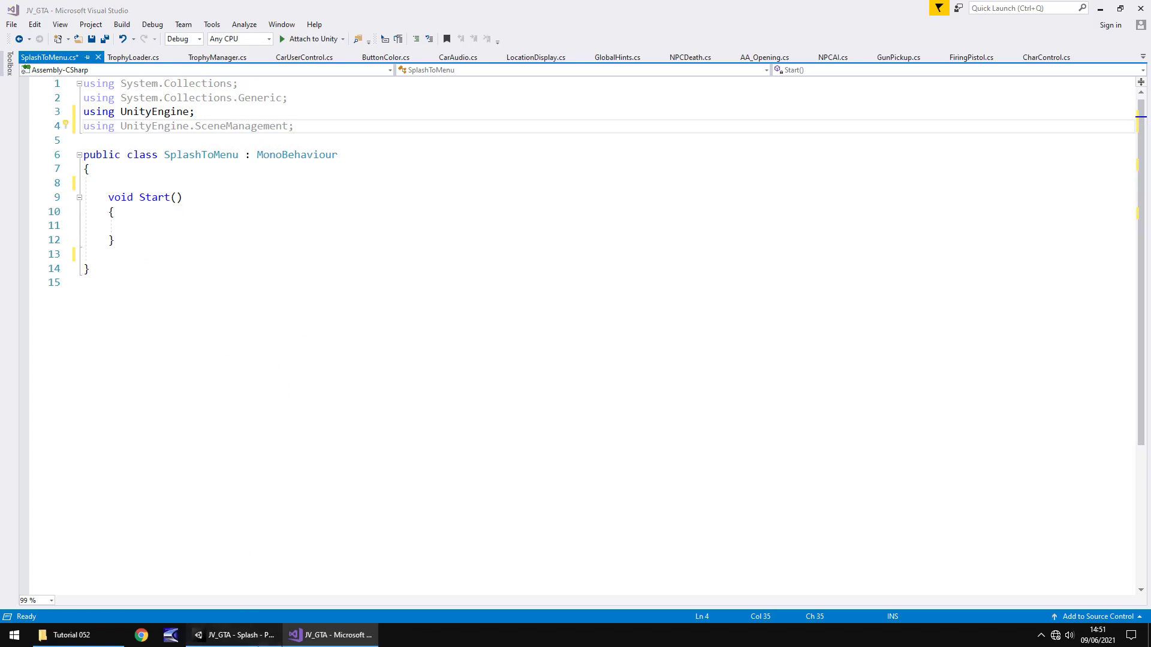
pyautogui.click(235, 635)
pyautogui.click(11, 20)
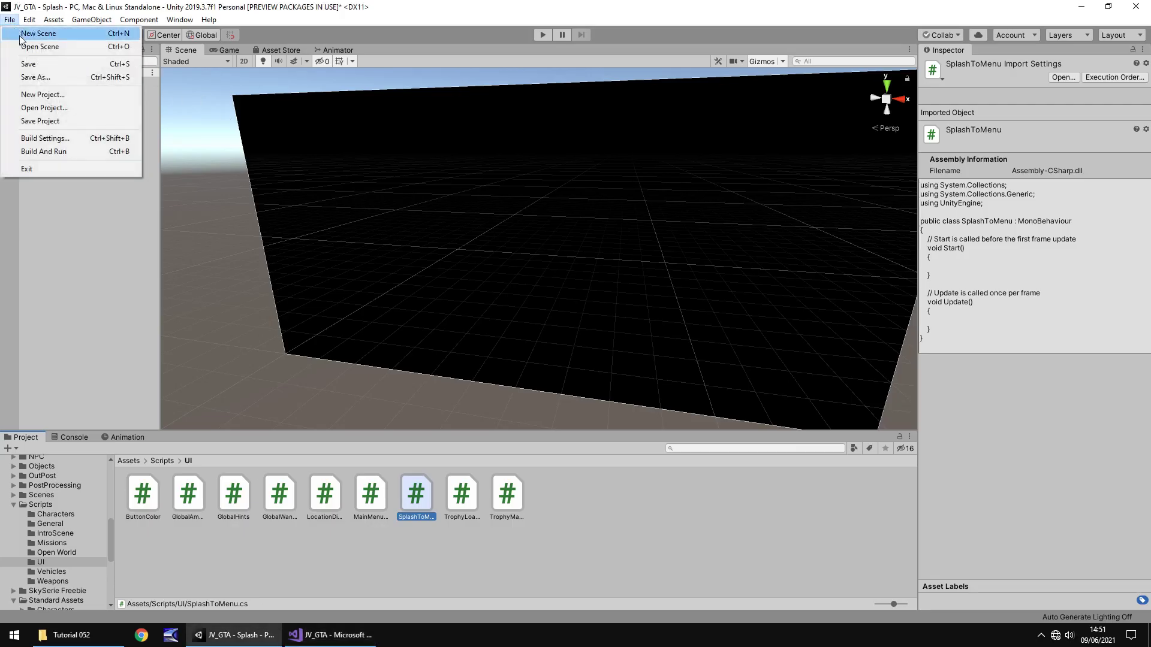
# - Add the open Splash scene to Build Settings as scene 4 and close the window
pyautogui.click(57, 138)
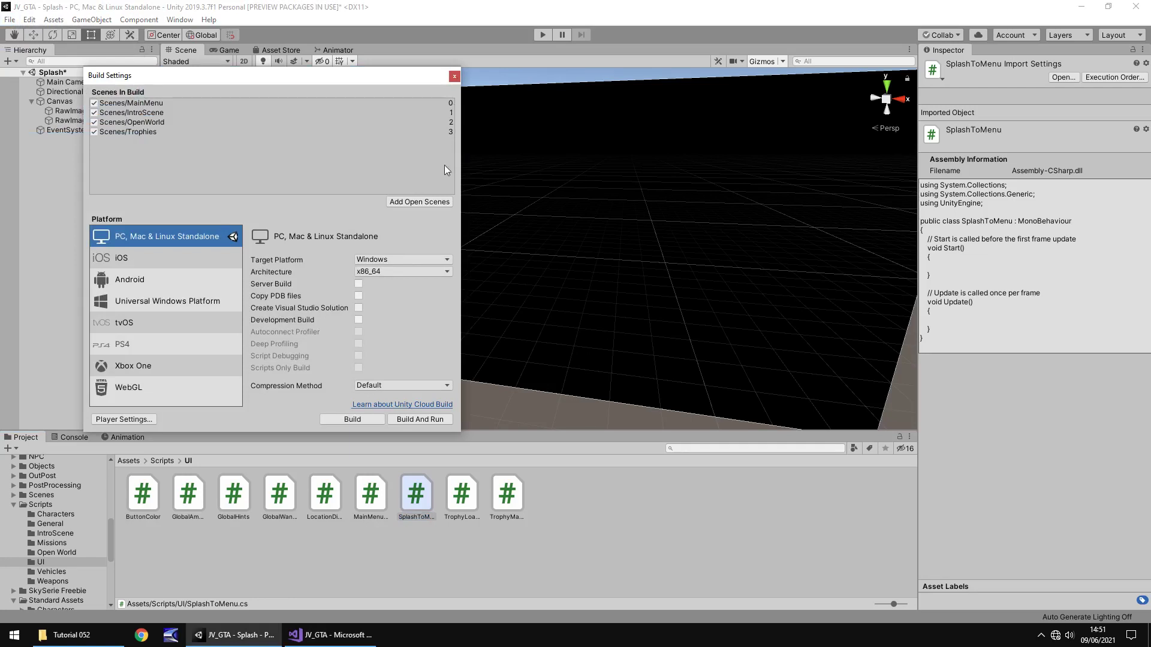
pyautogui.click(415, 203)
pyautogui.click(454, 77)
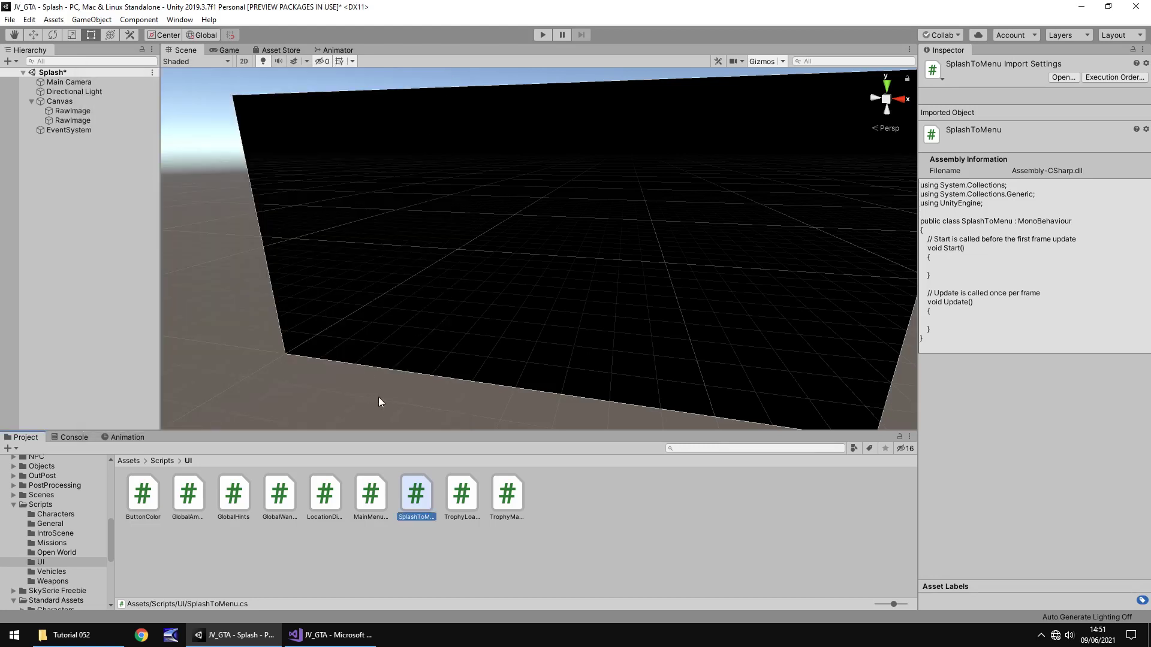
# - Write StartCoroutine(ProceedingToMenu()); inside Start and add blank lines below the method
pyautogui.click(333, 635)
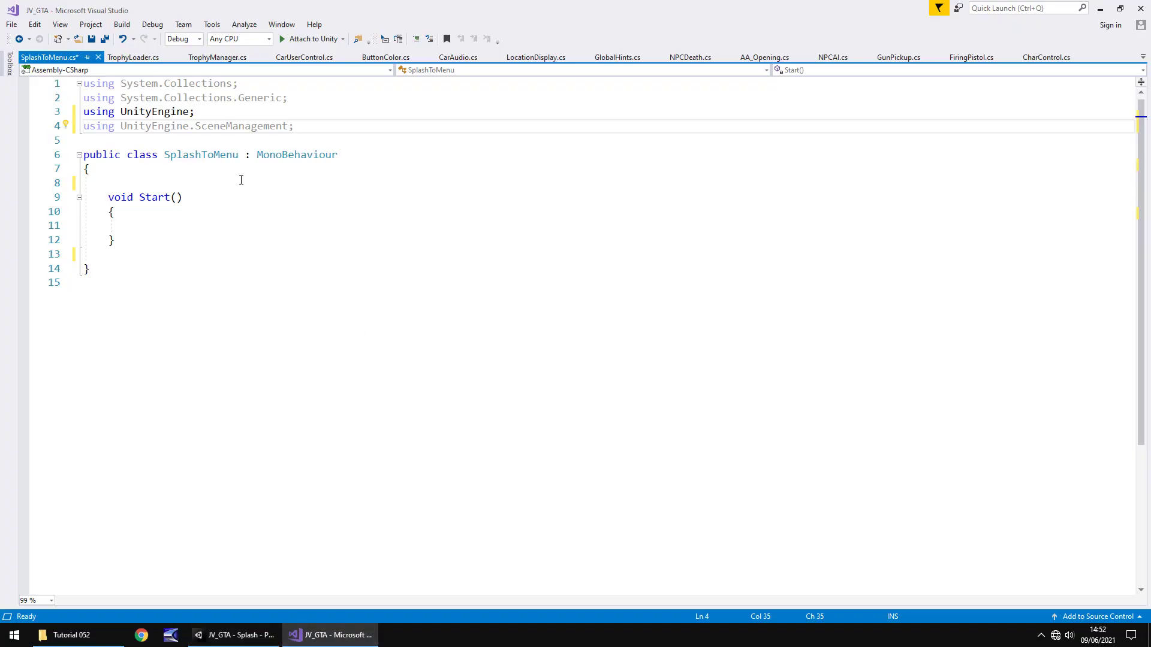
pyautogui.click(282, 224)
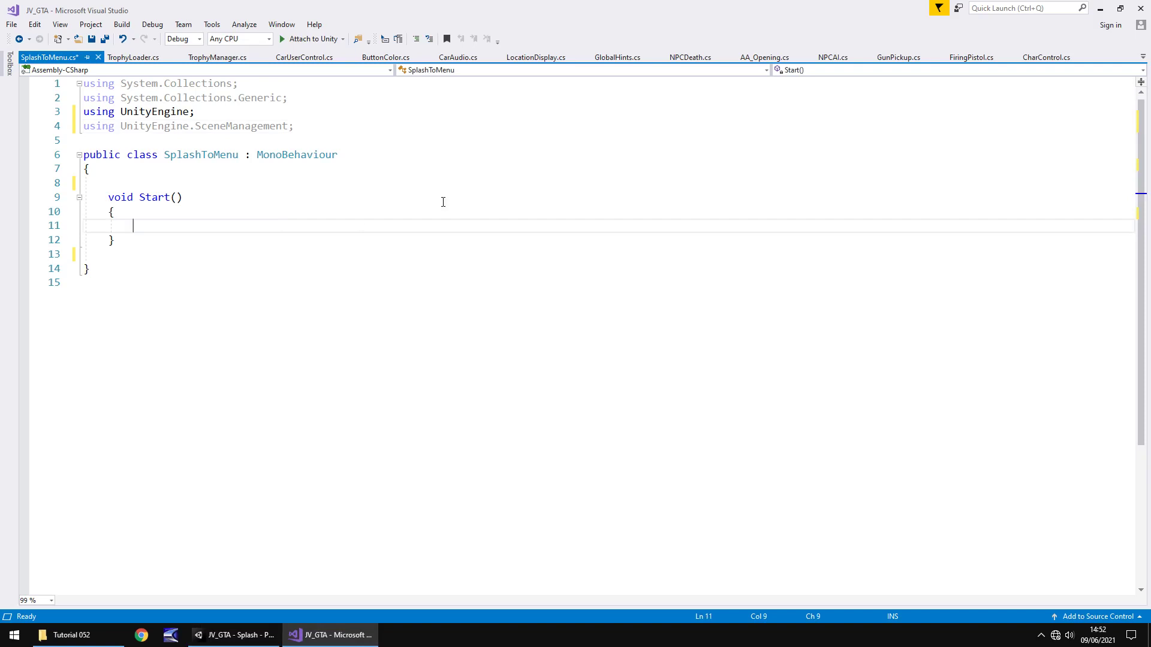
pyautogui.write('St')
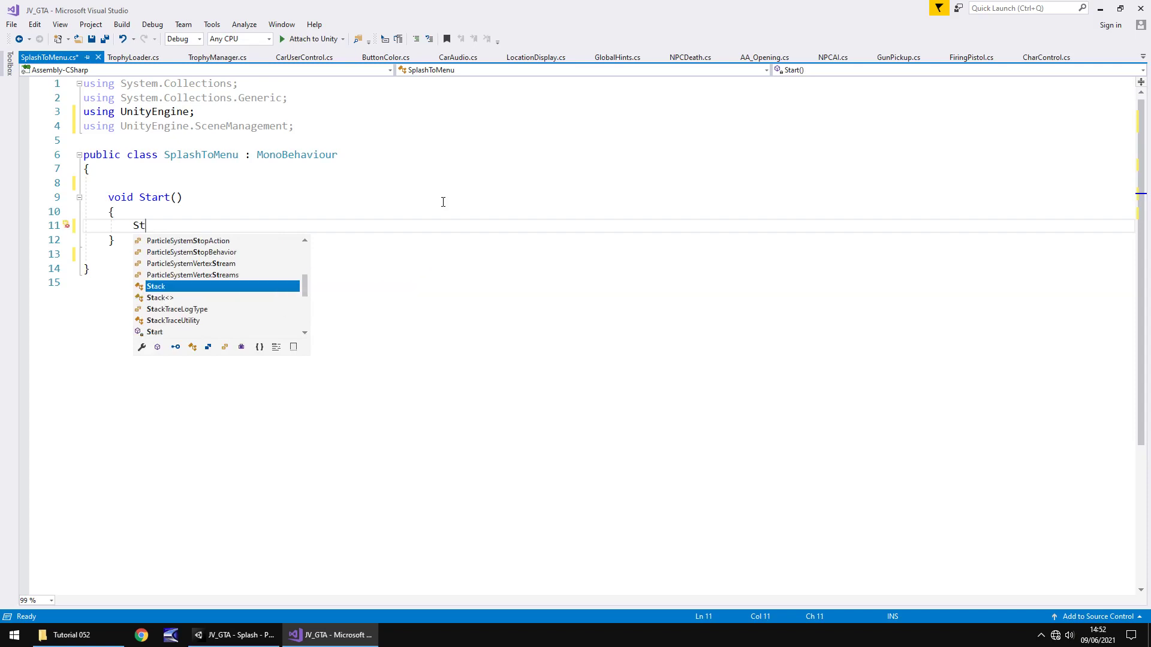
pyautogui.write('art')
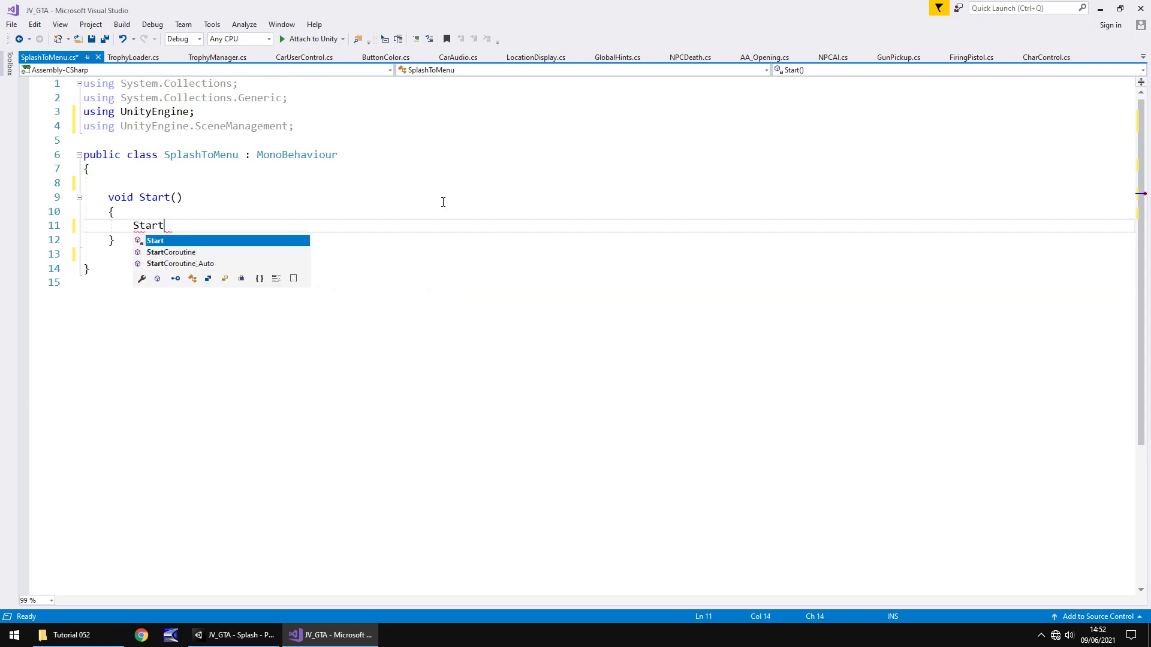
pyautogui.write('Coroutine(')
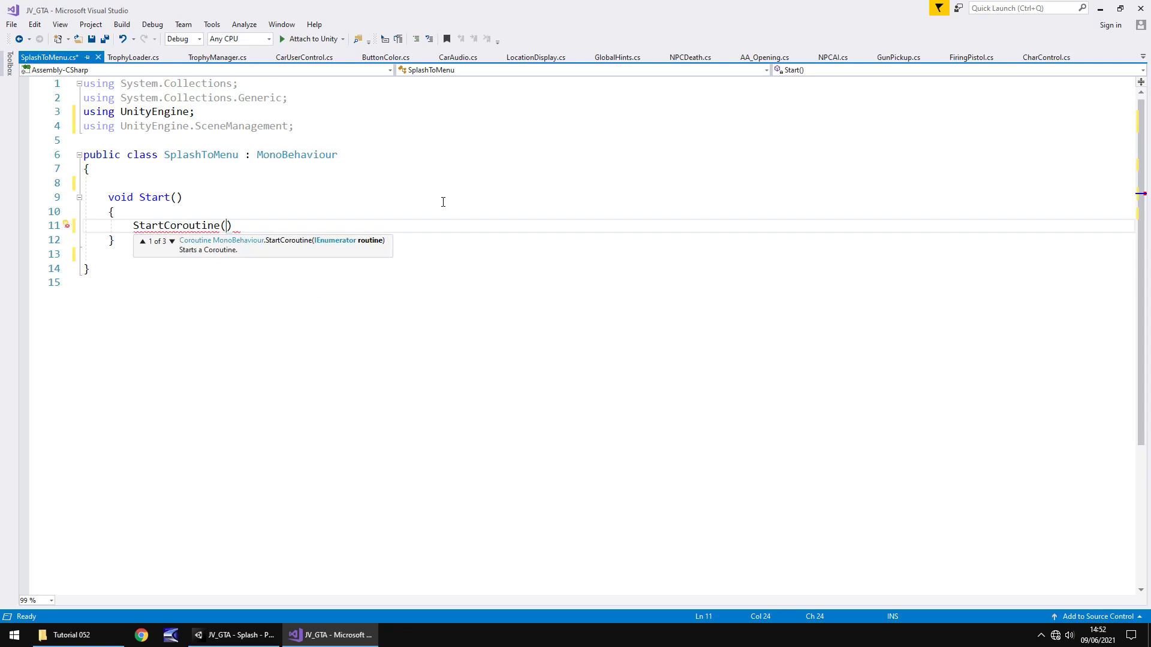
pyautogui.write('Proceeding')
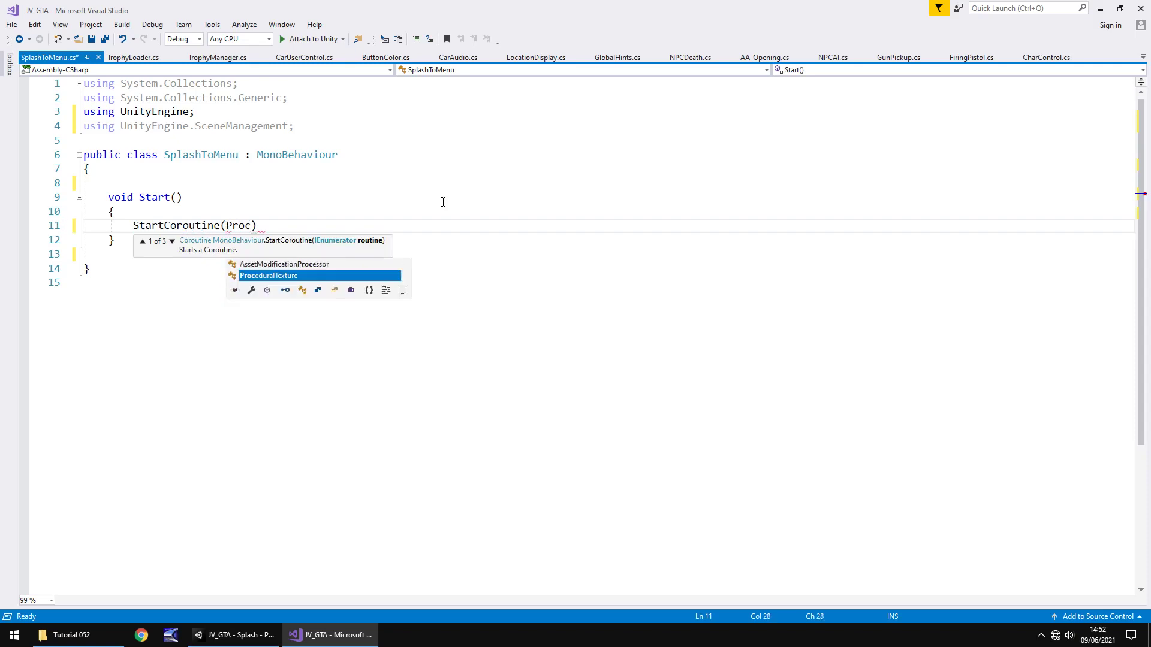
pyautogui.write('ToMenu());')
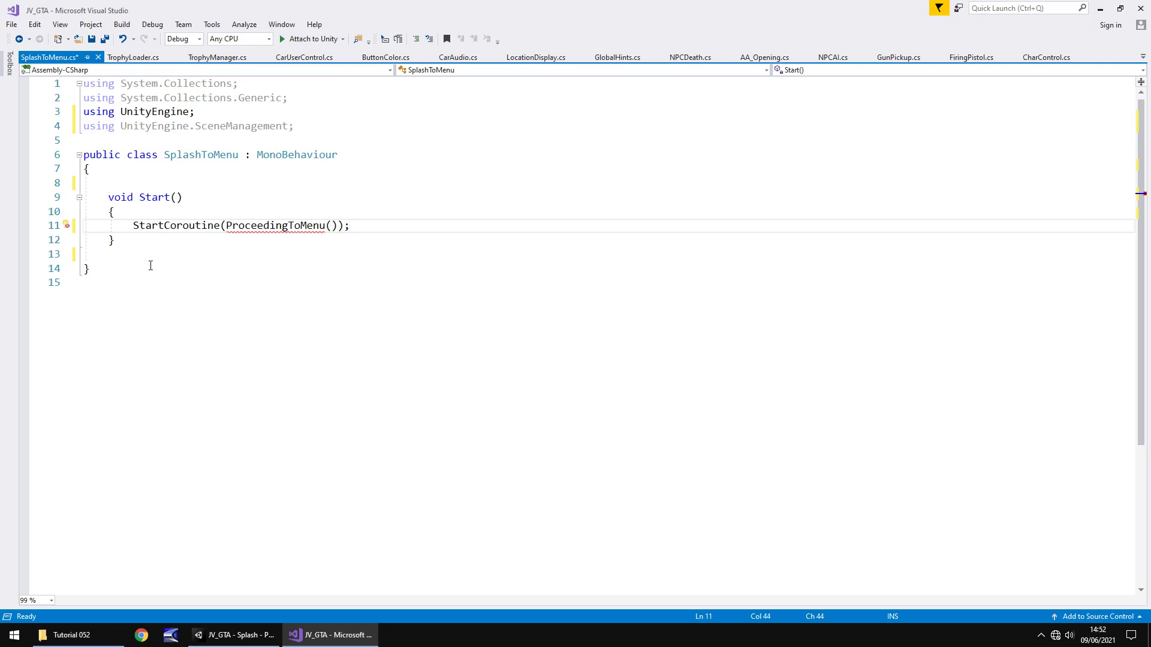
pyautogui.click(164, 244)
pyautogui.press('Return')
pyautogui.press('Return')
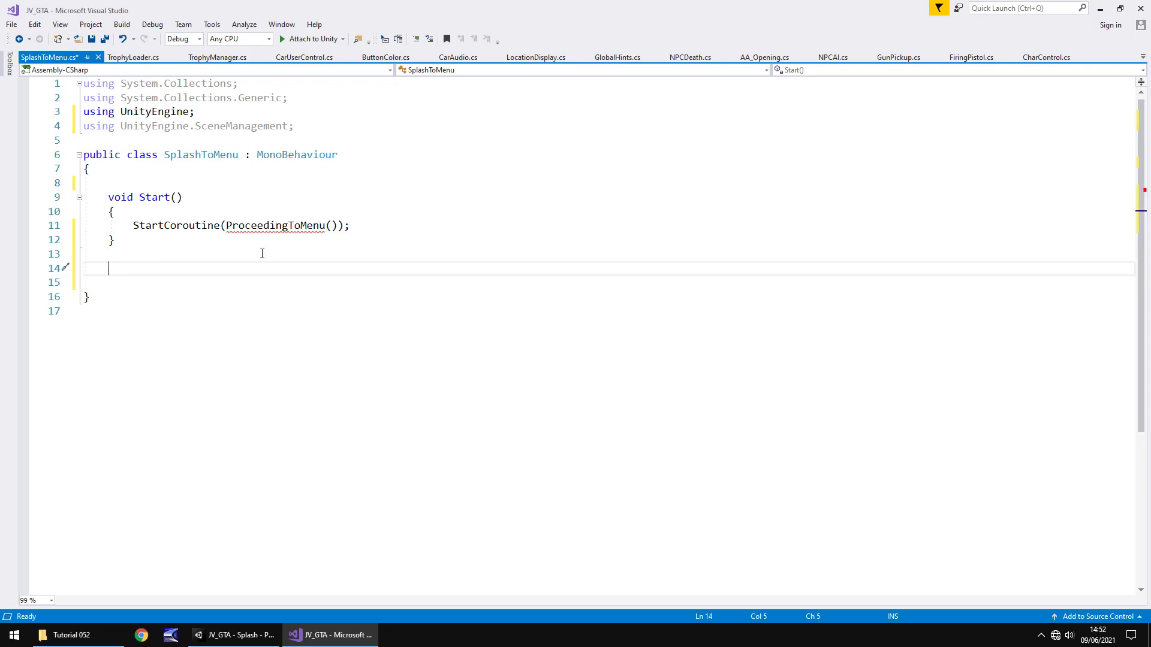
# - Declare an IEnumerator ProceedingToMenu() coroutine and open its body with a brace
pyautogui.write('IEn')
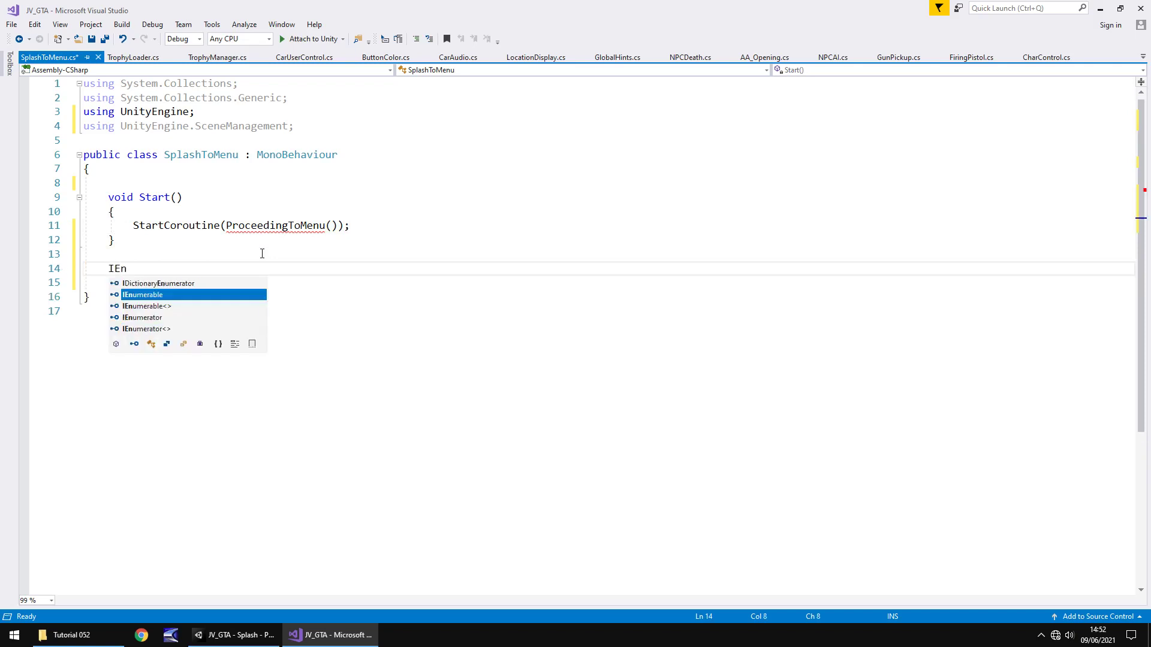
pyautogui.press('Down')
pyautogui.press('Down')
pyautogui.press('Tab')
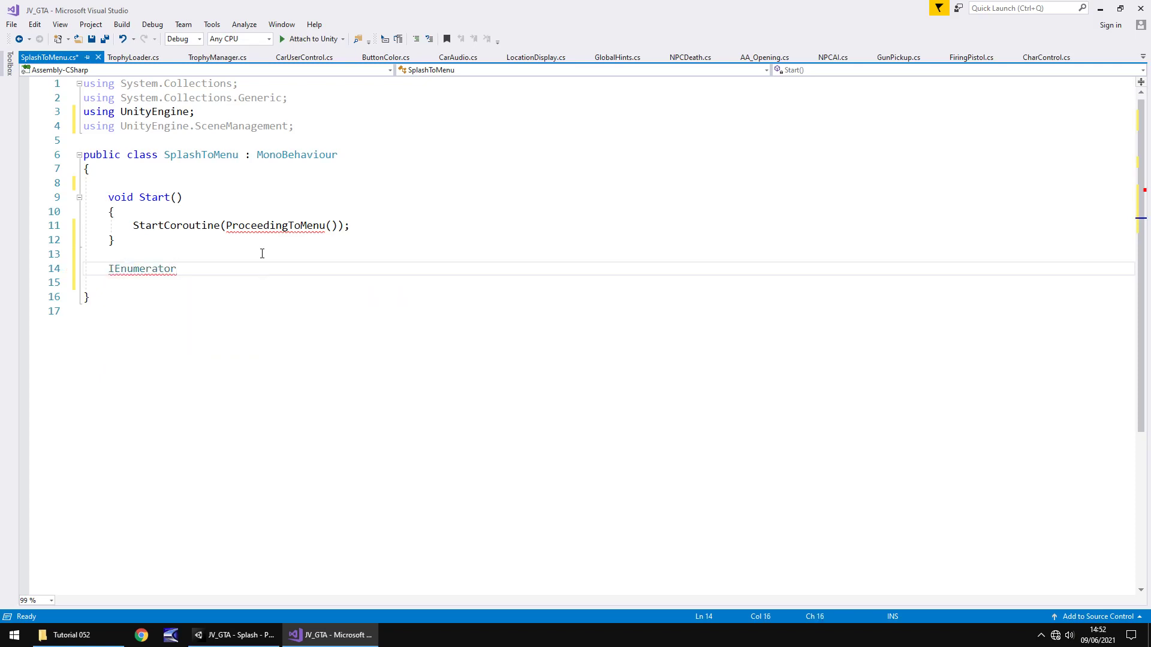
pyautogui.write('Pr')
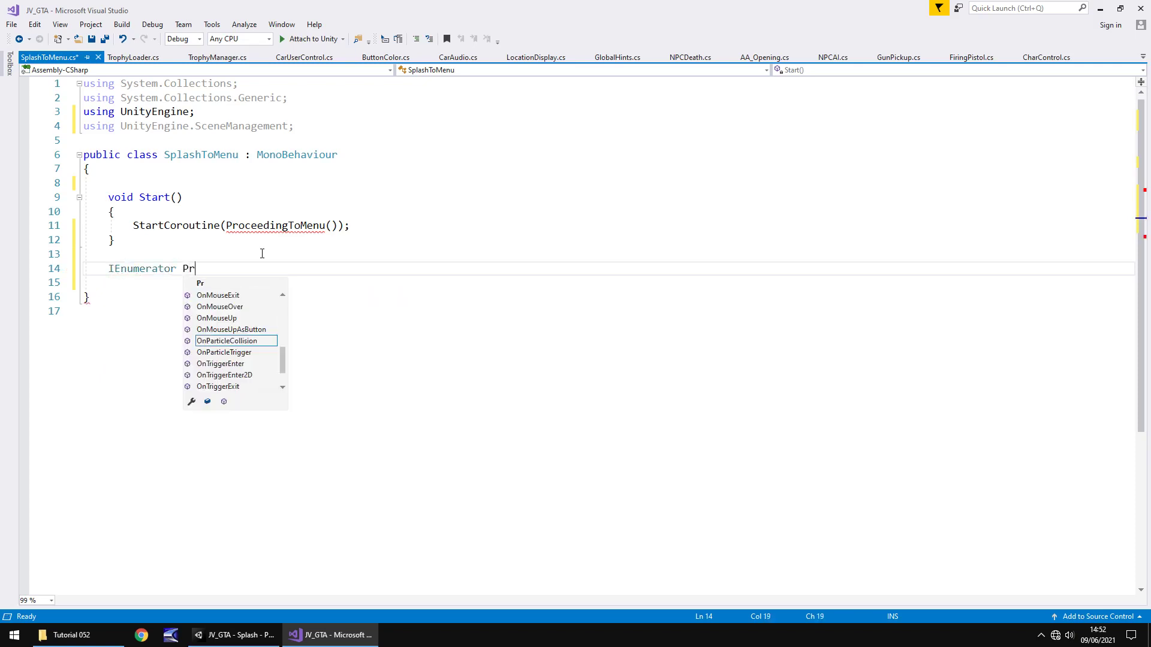
pyautogui.write('oceedingToMenu()')
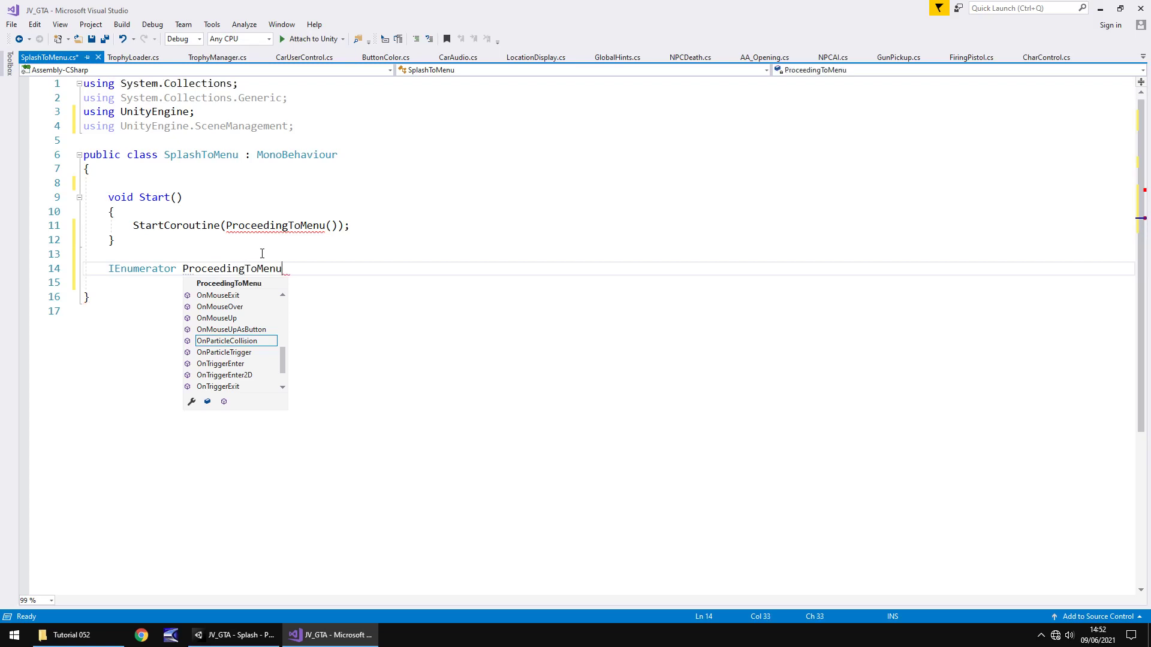
pyautogui.press('Return')
pyautogui.write('{')
pyautogui.press('Return')
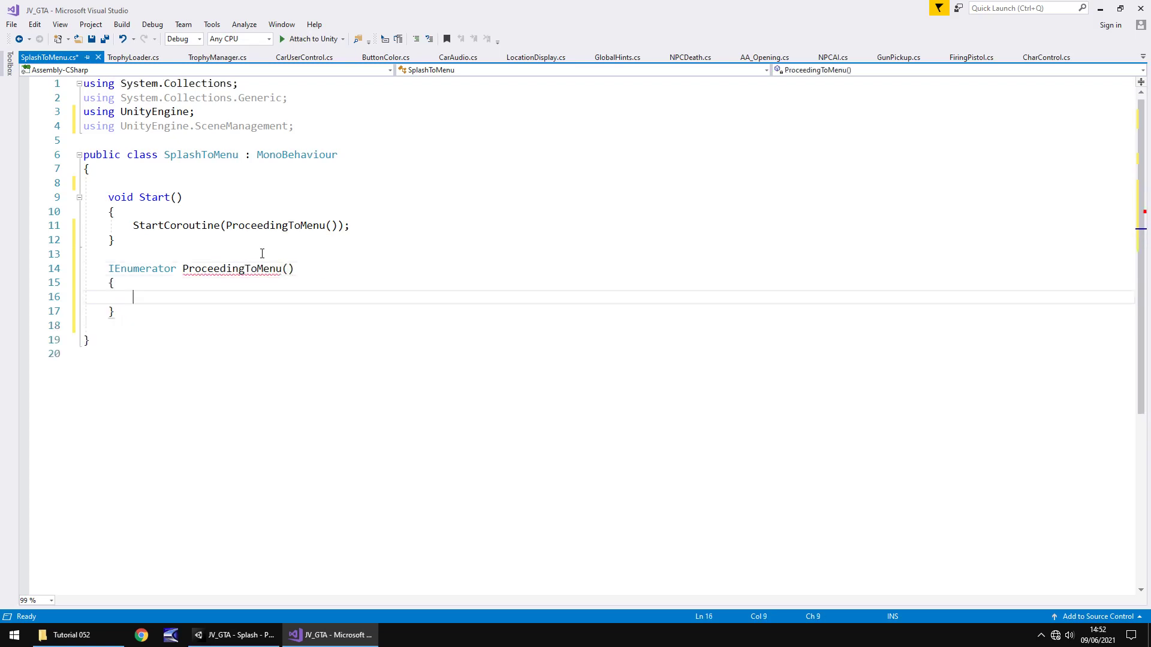
# - Make the coroutine wait 6 seconds, then call SceneManager.LoadScene(0), and save the script
pyautogui.write('yield ret')
pyautogui.write('urn new WaitF')
pyautogui.write('orSeconds')
pyautogui.write('(6)')
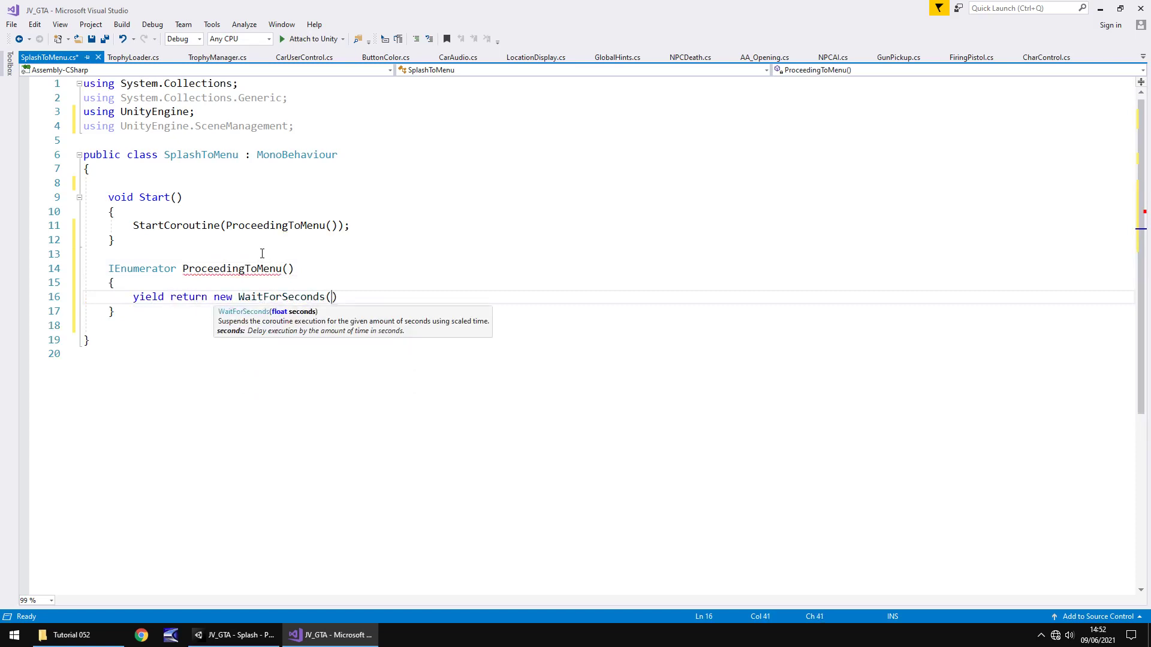
pyautogui.write(';')
pyautogui.press('Return')
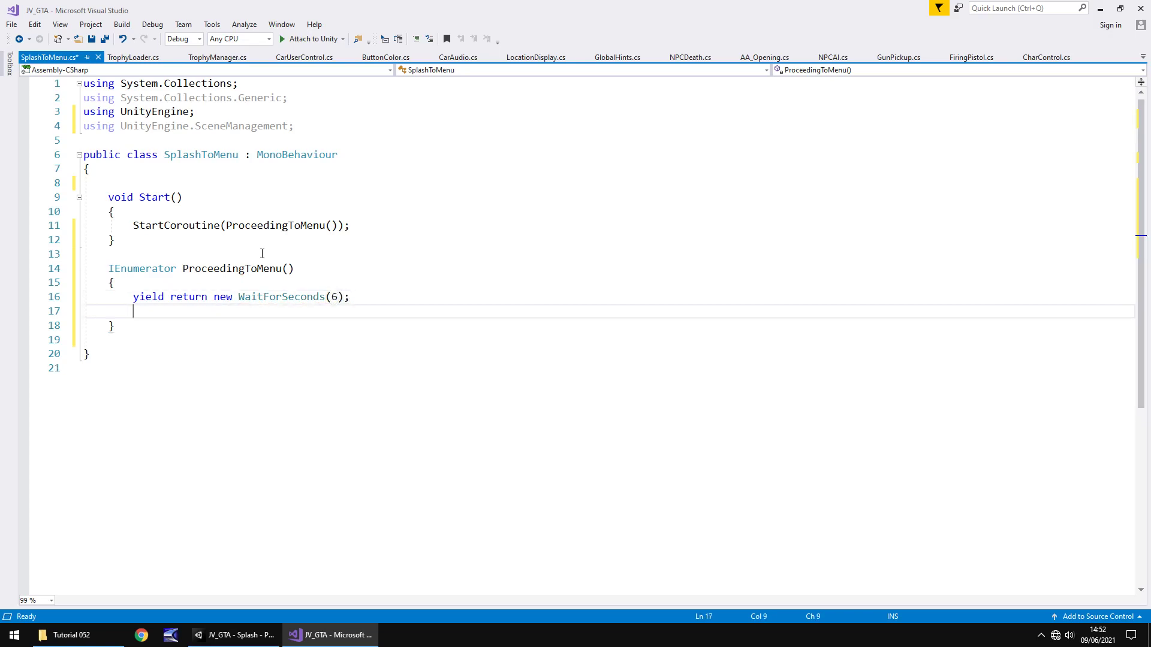
pyautogui.write('Sce')
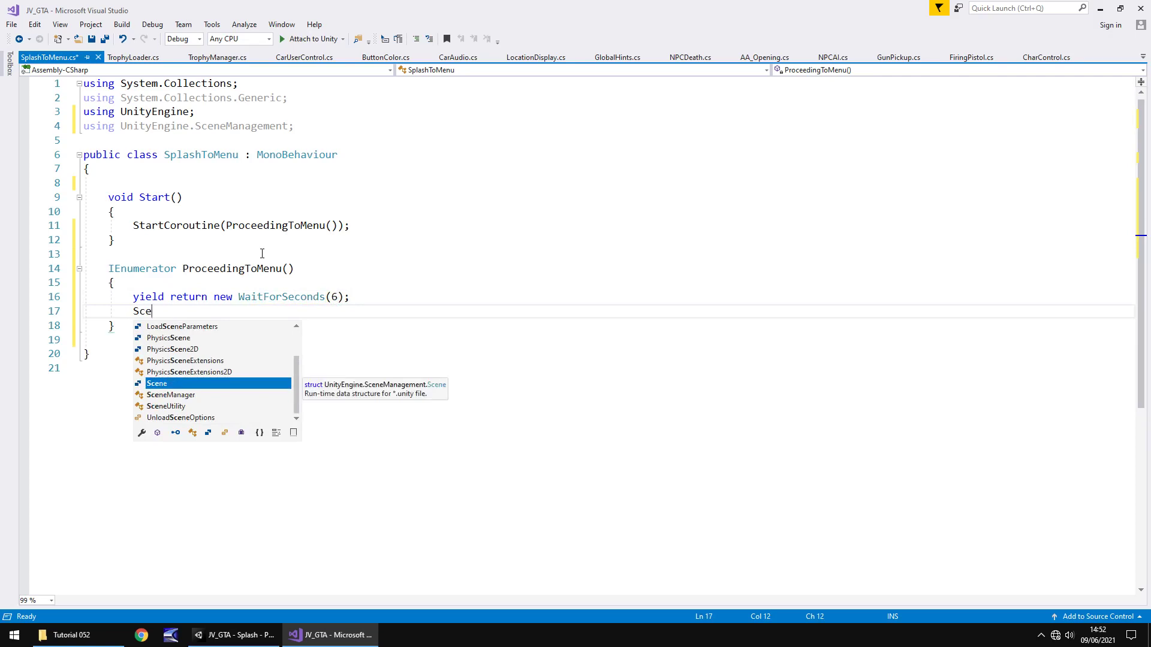
pyautogui.press('Tab')
pyautogui.write('.Lo')
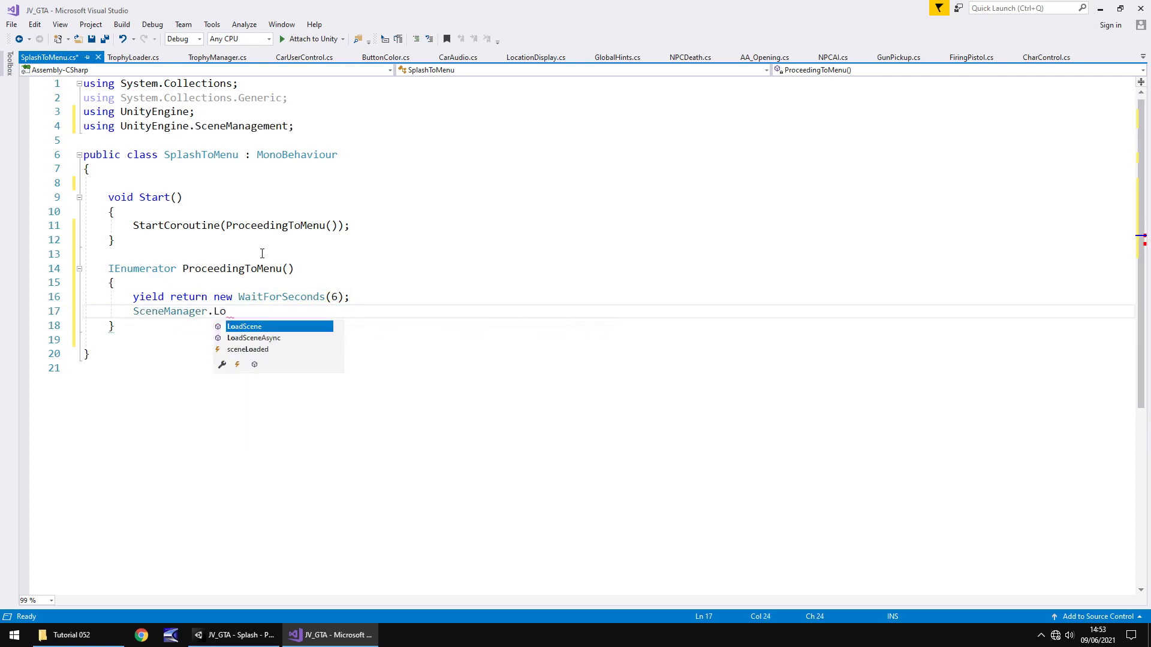
pyautogui.press('Tab')
pyautogui.write('(0)')
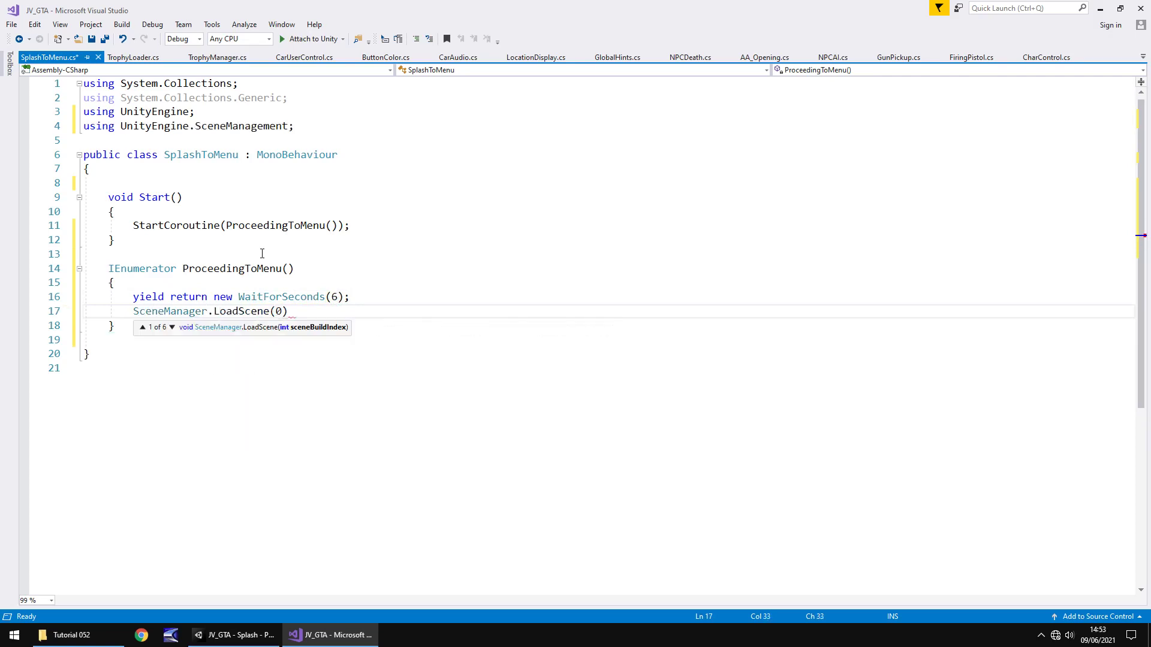
pyautogui.write(';')
pyautogui.hotkey('ctrl', 's')
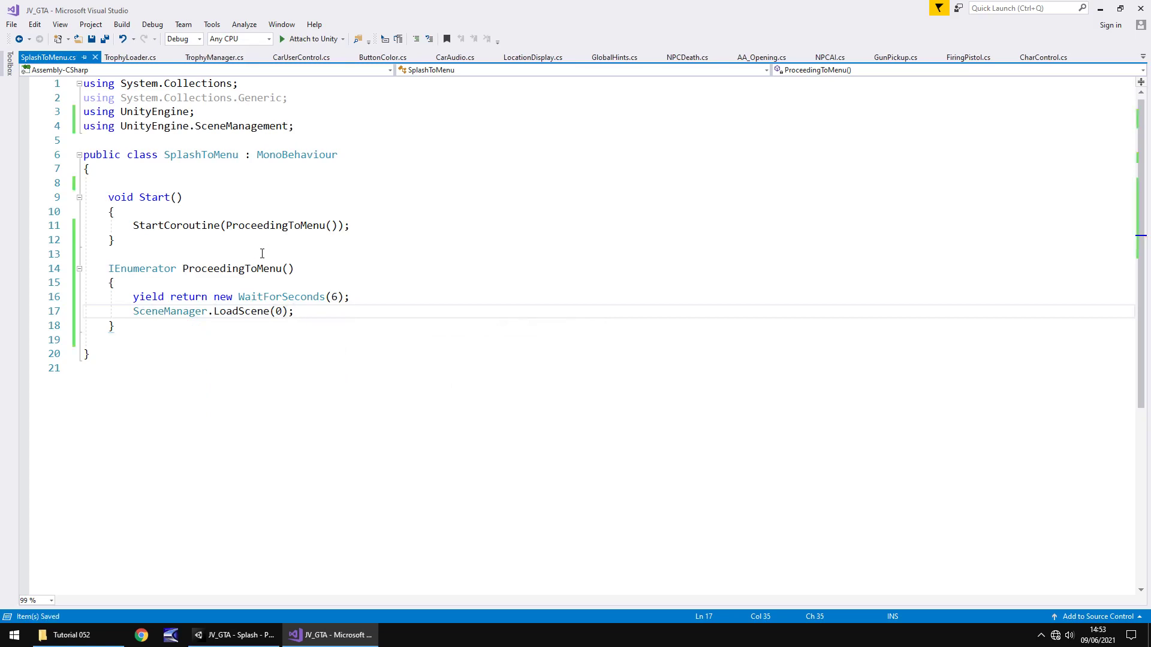
# - Back in Unity, save the Splash scene and play it until MainMenu loads, then stop Play mode
pyautogui.click(235, 635)
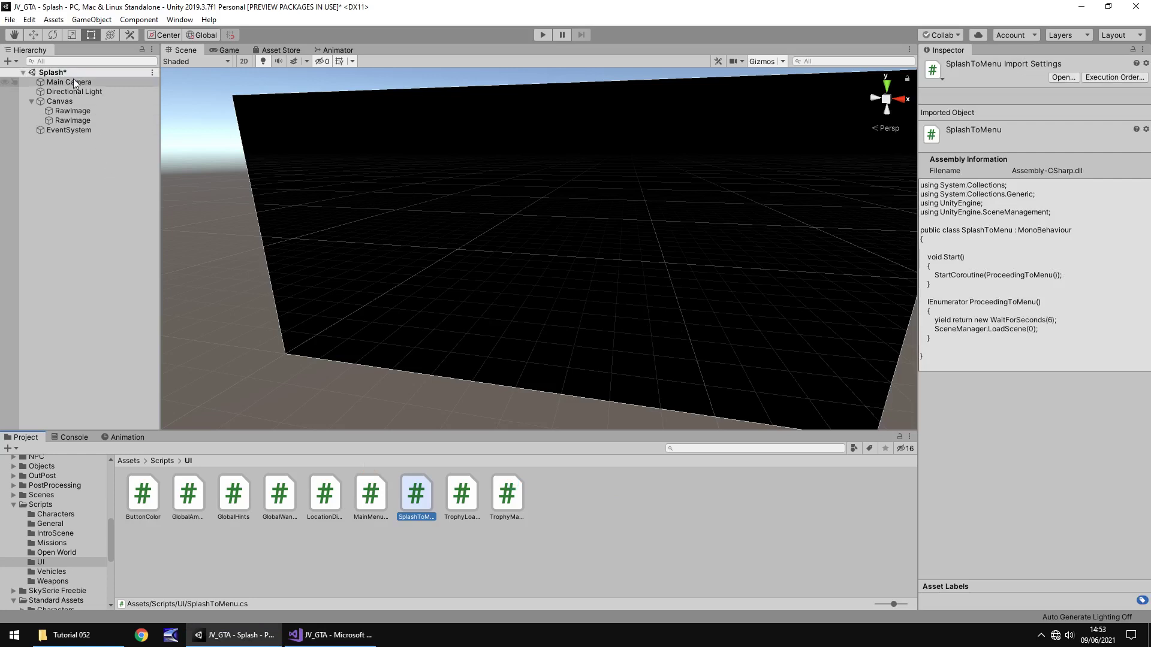
pyautogui.click(387, 463)
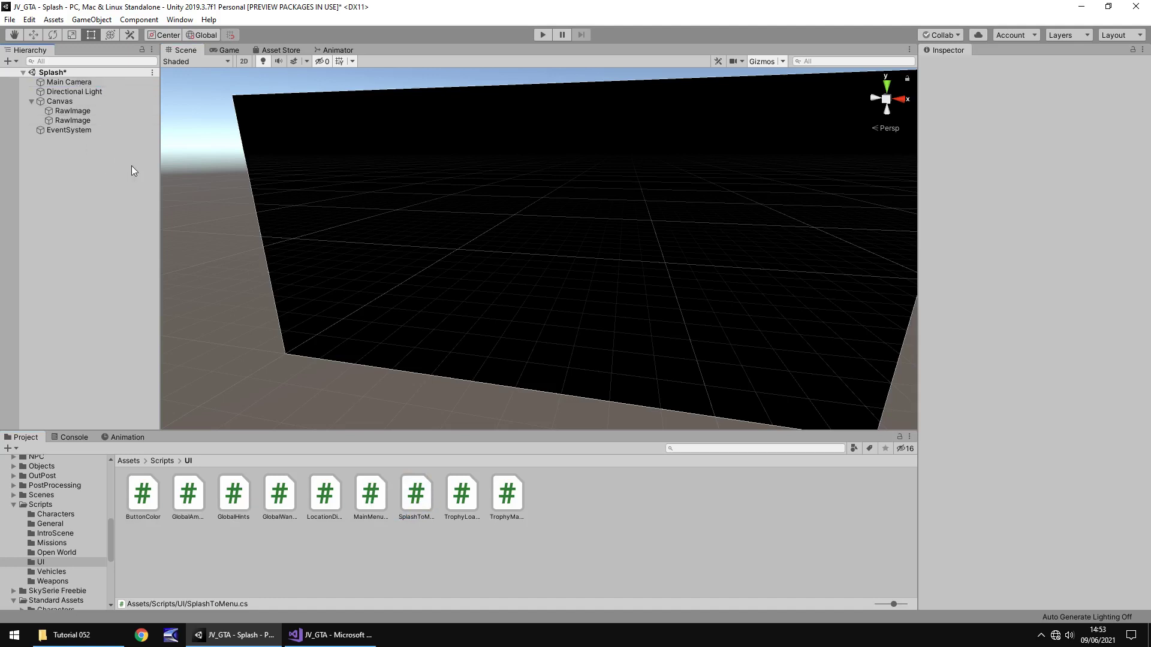
pyautogui.hotkey('ctrl', 's')
pyautogui.click(542, 35)
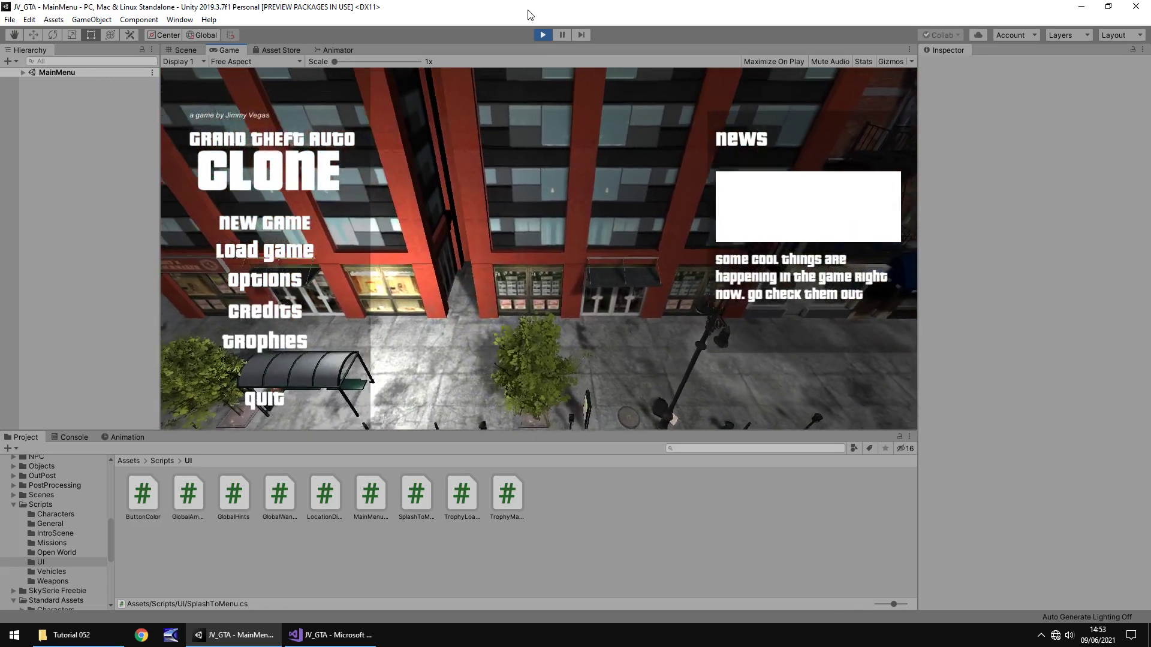
pyautogui.hotkey('ctrl', 'p')
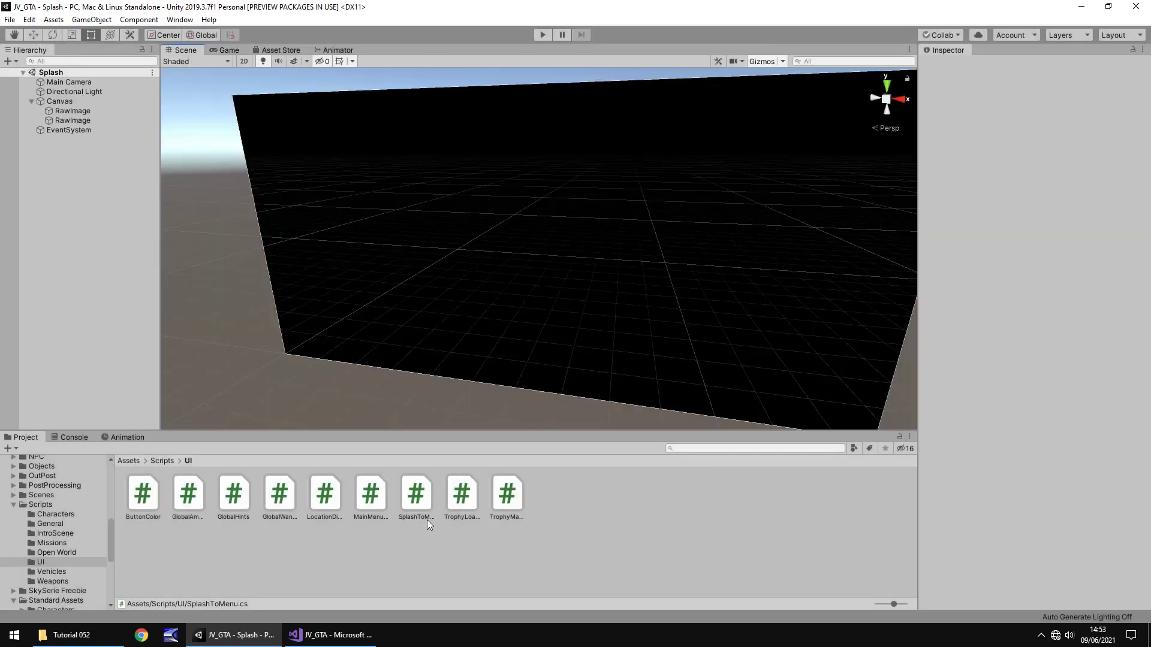
# - Change WaitForSeconds(6) to WaitForSeconds(7) in the SplashToMenu script, then return to Unity
pyautogui.click(333, 635)
pyautogui.doubleClick(334, 297)
pyautogui.write('7')
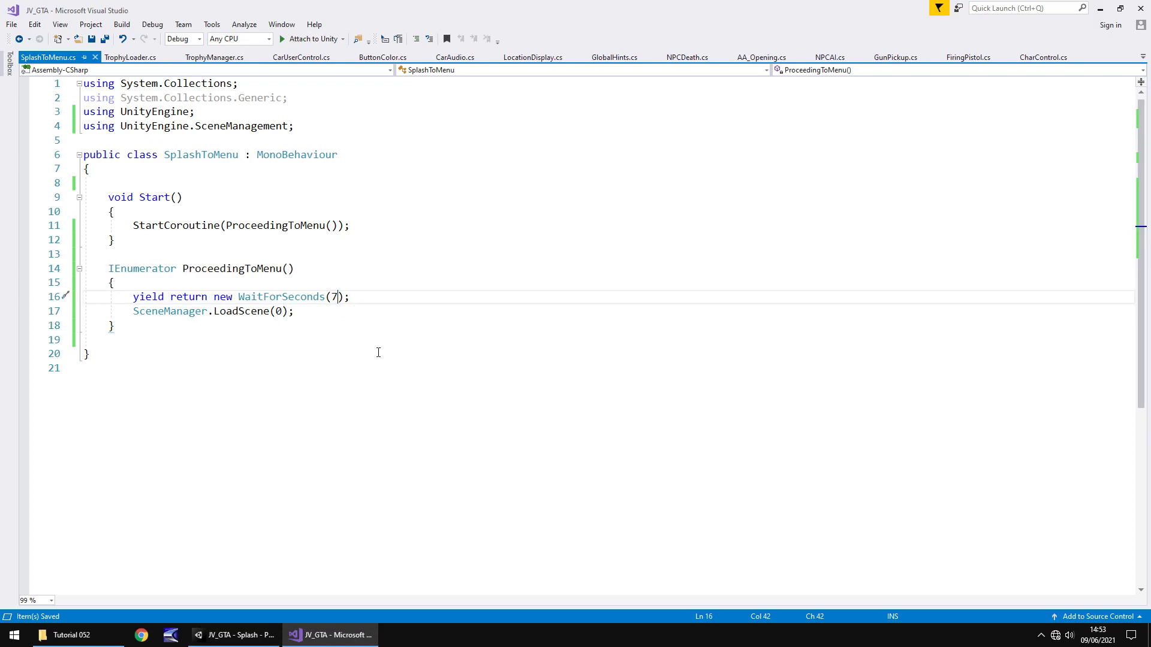
pyautogui.click(264, 634)
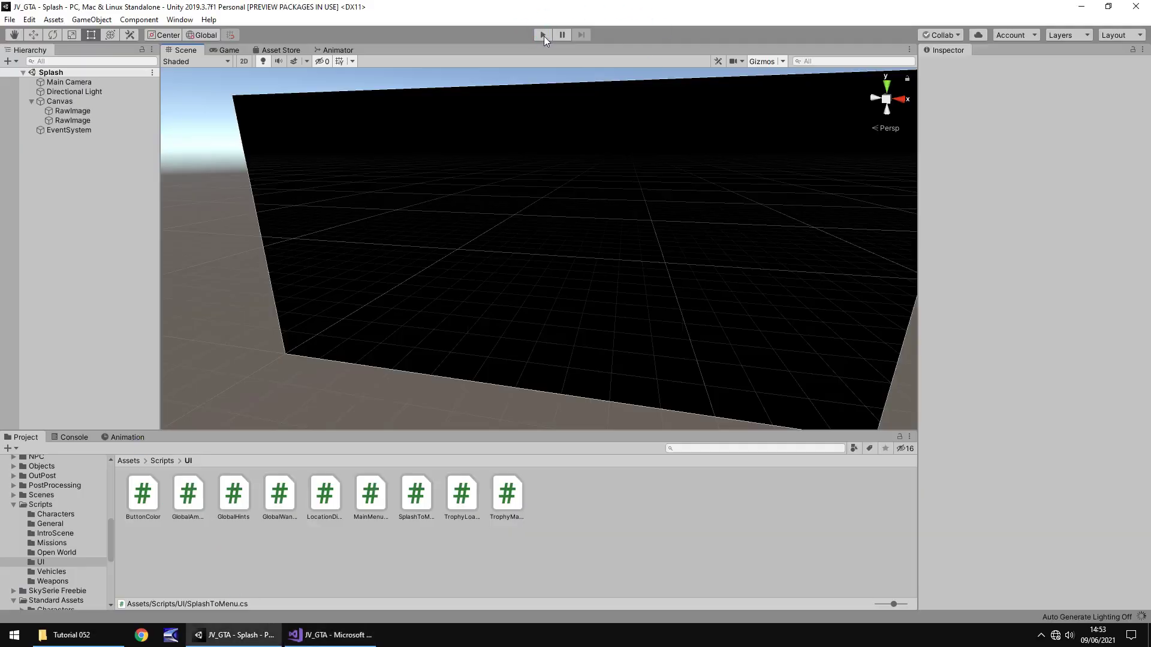
pyautogui.click(544, 36)
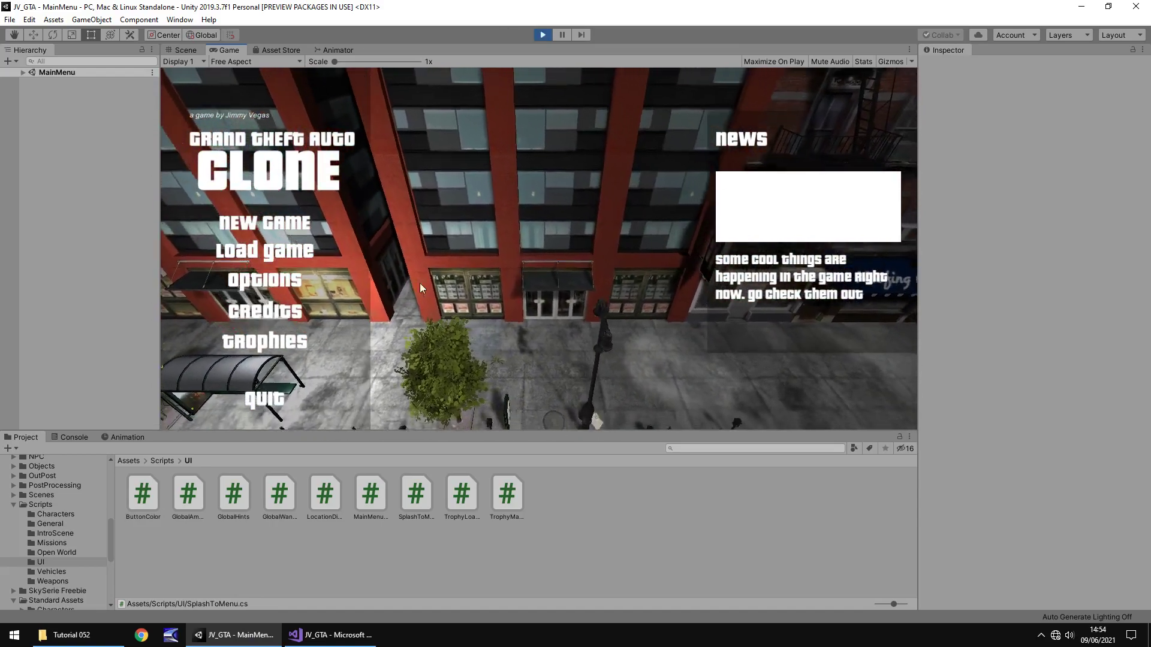
pyautogui.click(246, 316)
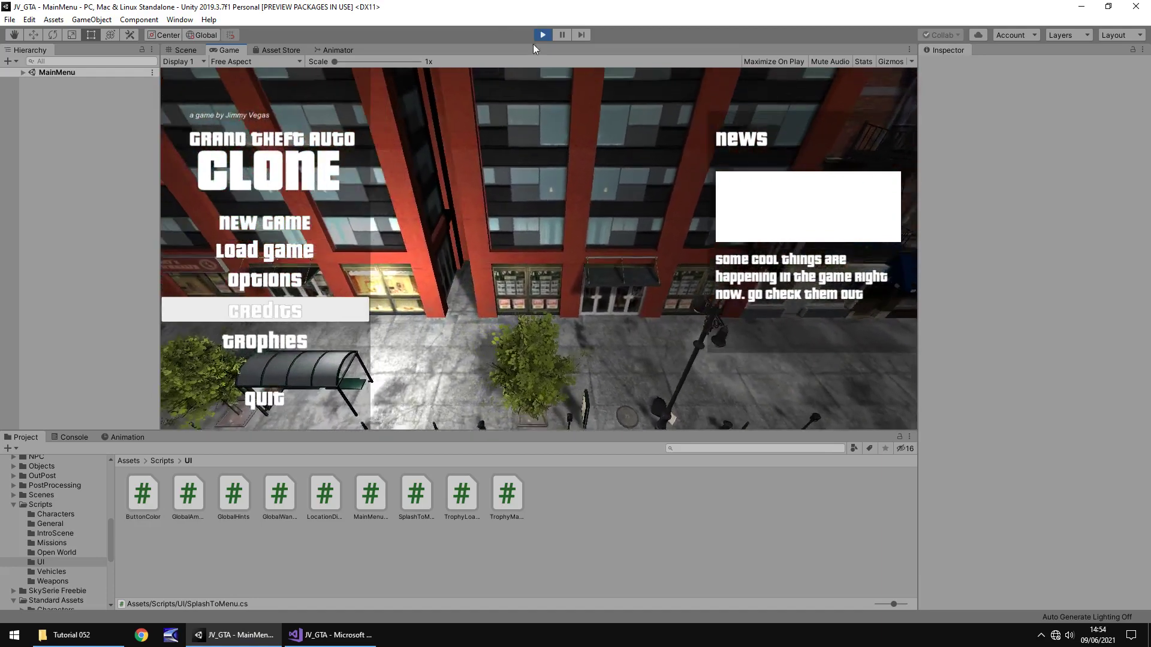
pyautogui.hotkey('ctrl', 'p')
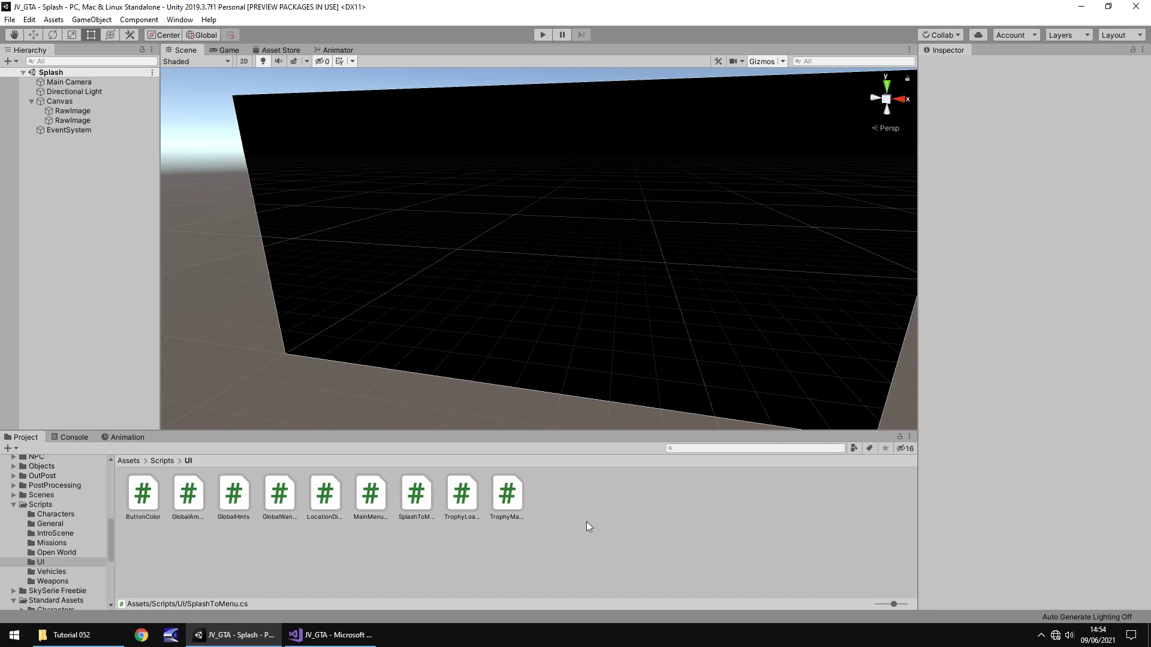
# - Duplicate the Splash scene asset as 'Credits' and open the new scene
pyautogui.click(39, 495)
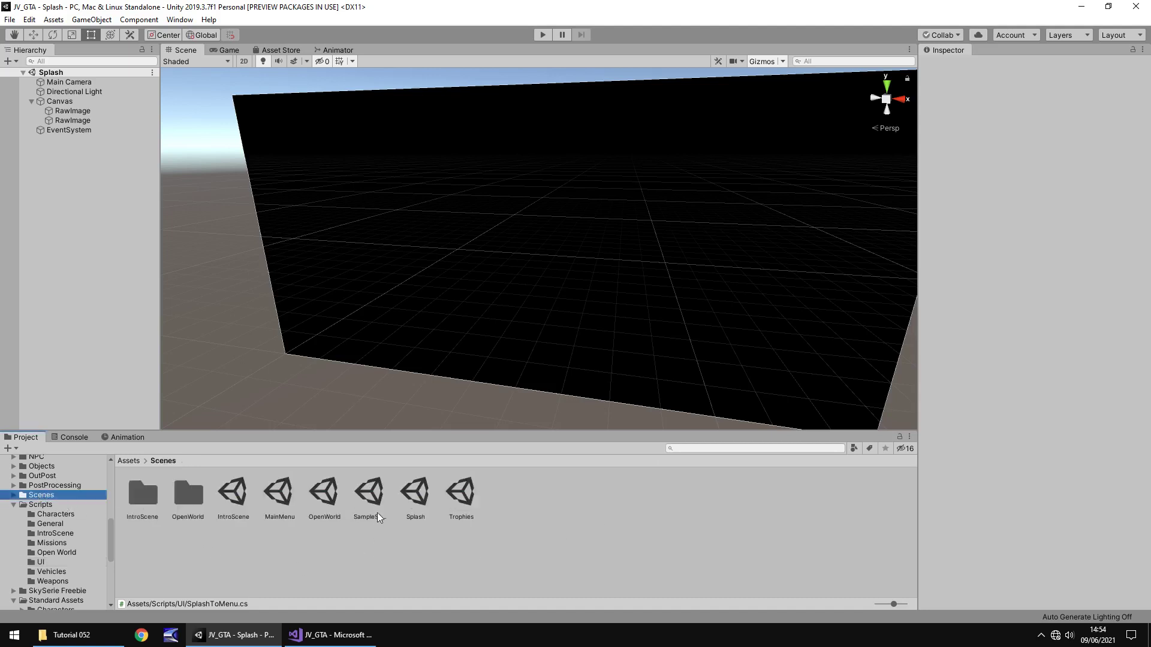
pyautogui.click(416, 495)
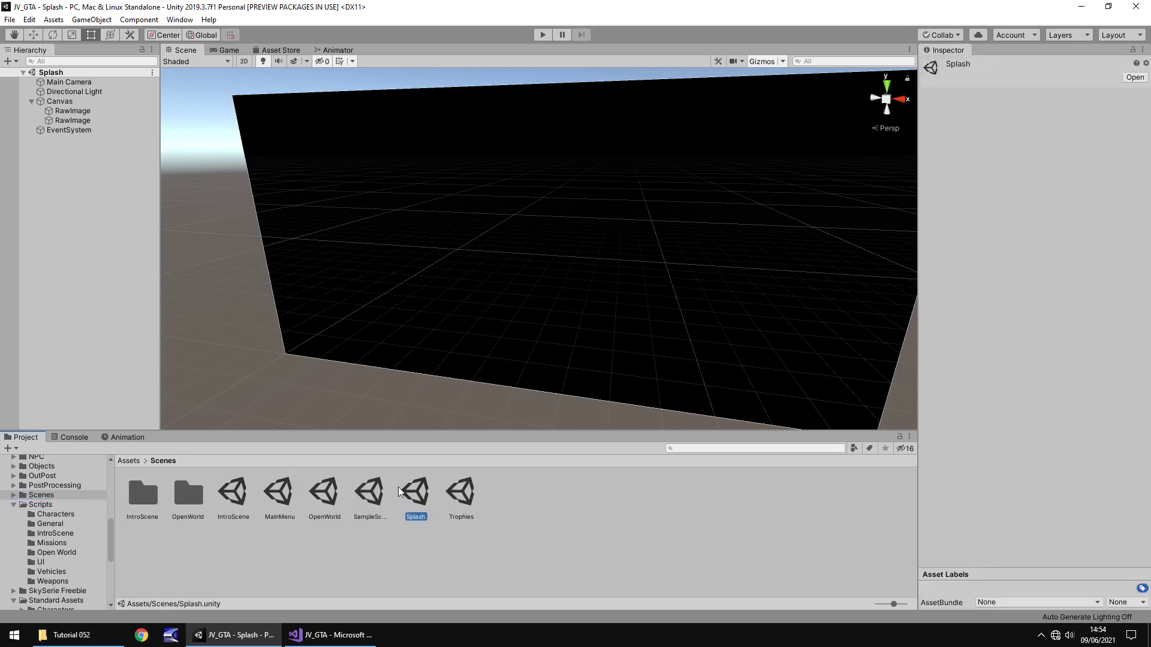
pyautogui.hotkey('ctrl', 'd')
pyautogui.write('Credits')
pyautogui.press('Return')
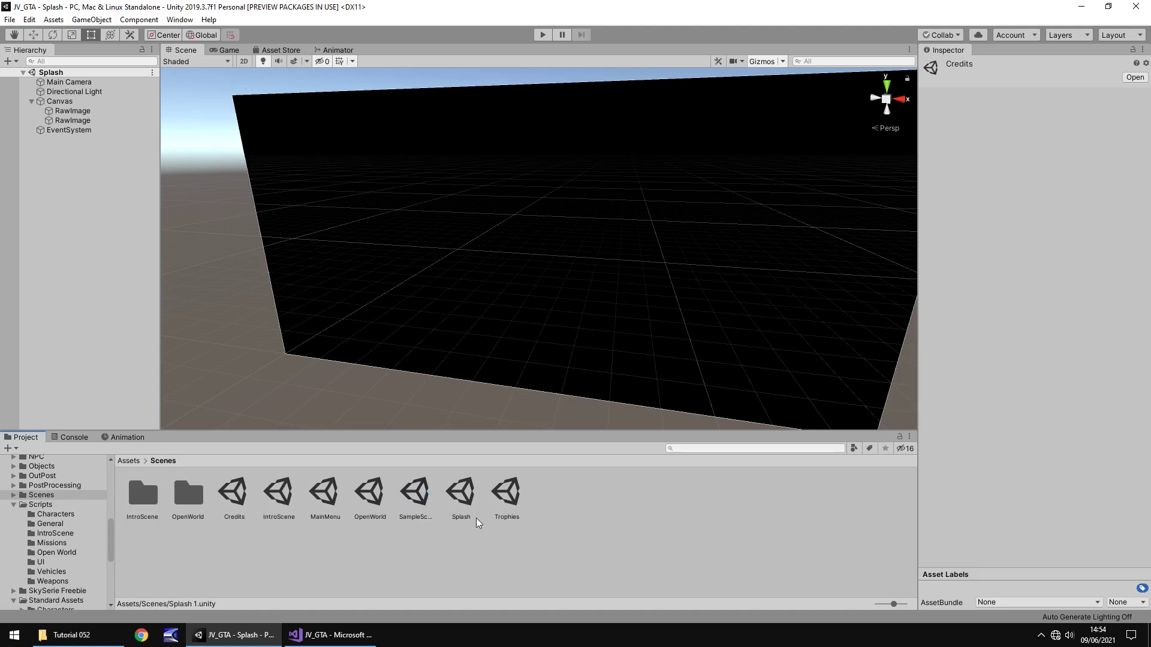
pyautogui.doubleClick(235, 494)
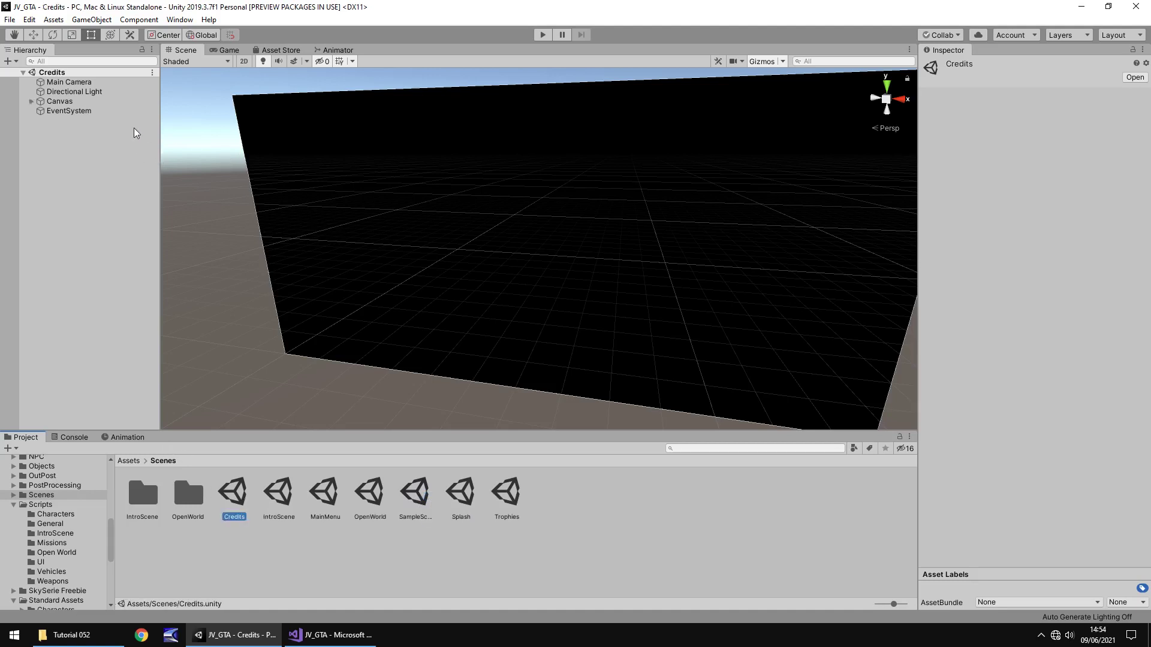
# - Remove the Splash To Menu script component from the Credits scene's Main Camera
pyautogui.click(69, 82)
pyautogui.rightClick(1001, 473)
pyautogui.click(1054, 499)
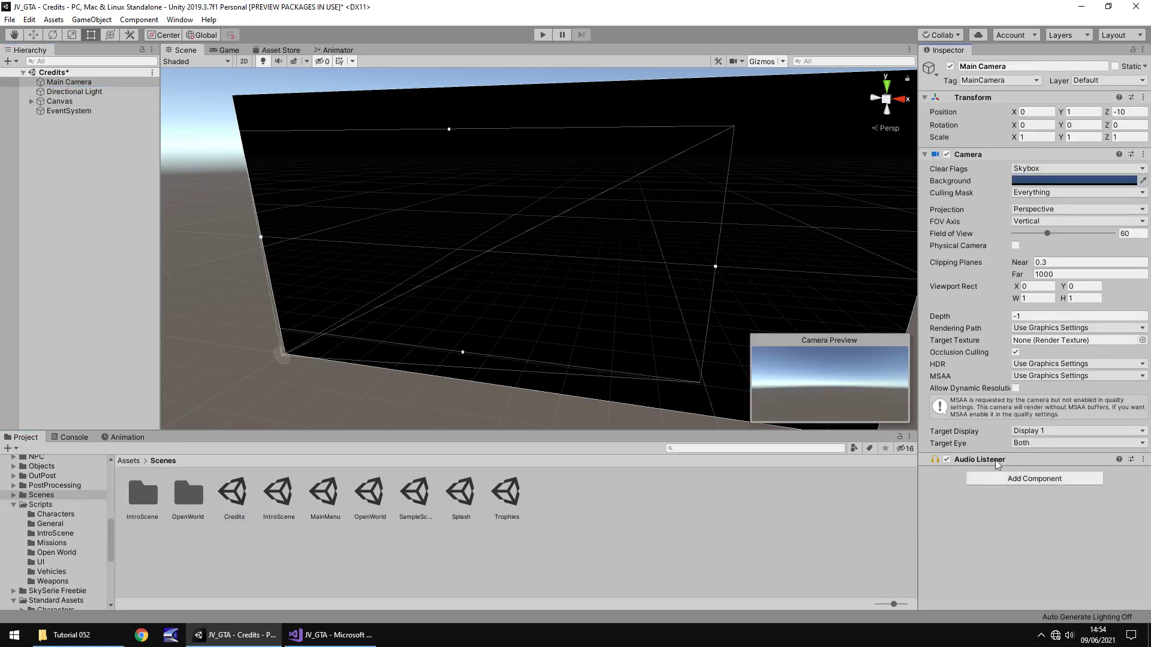
# - Delete the second RawImage under the Canvas, keeping just one
pyautogui.click(31, 101)
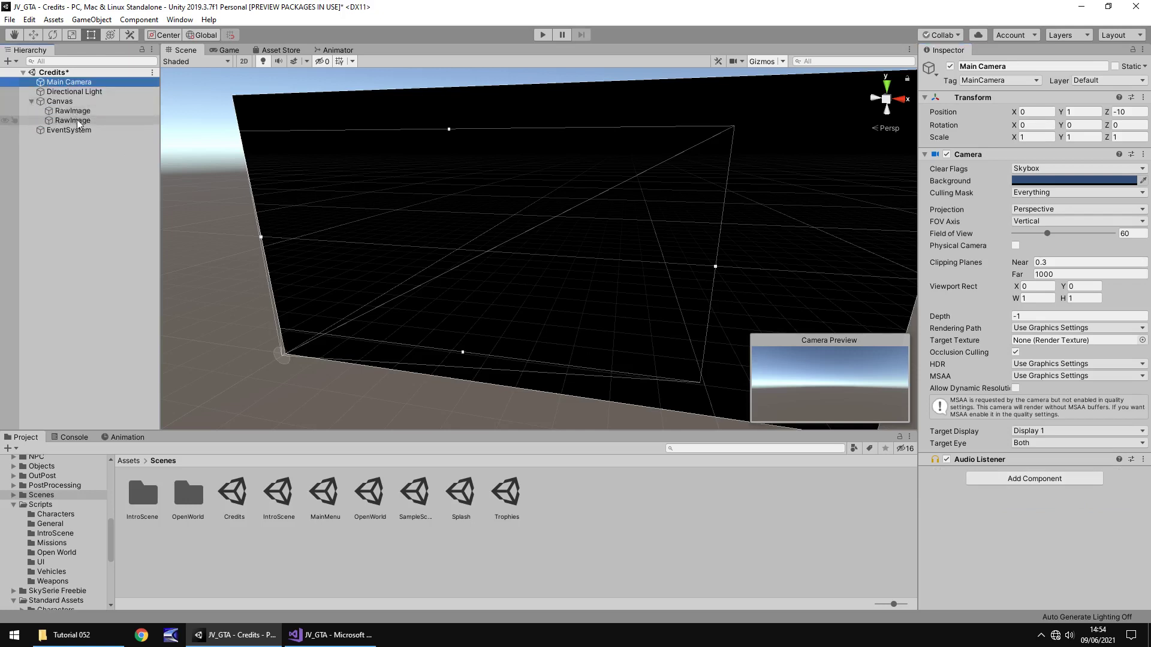
pyautogui.click(76, 120)
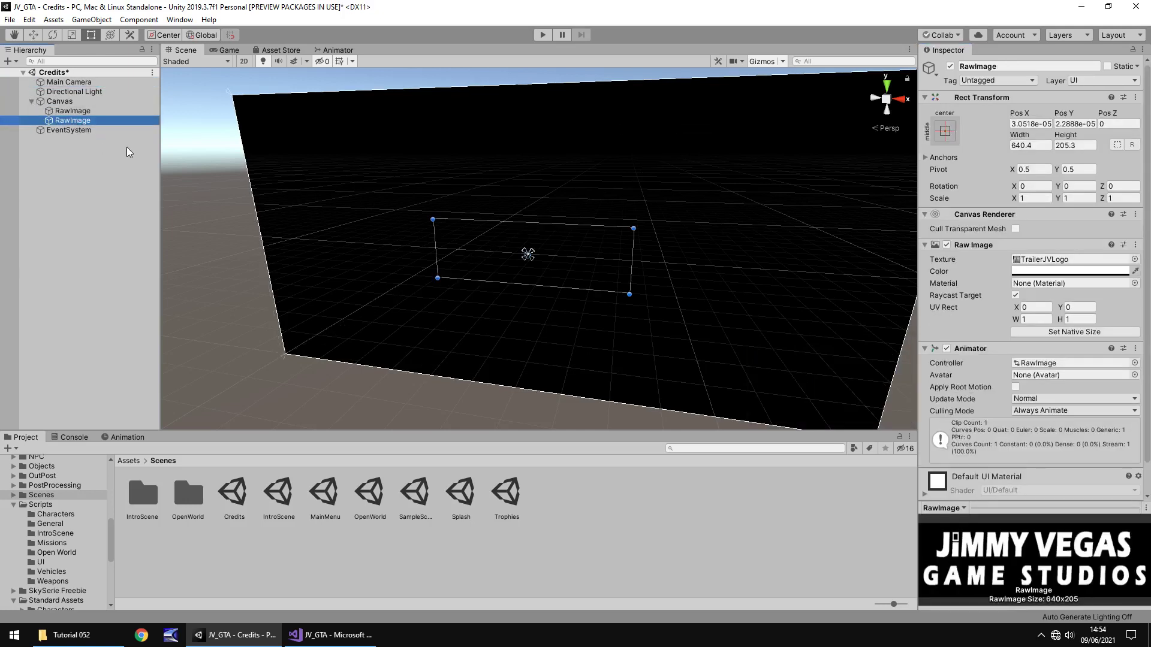
pyautogui.press('Delete')
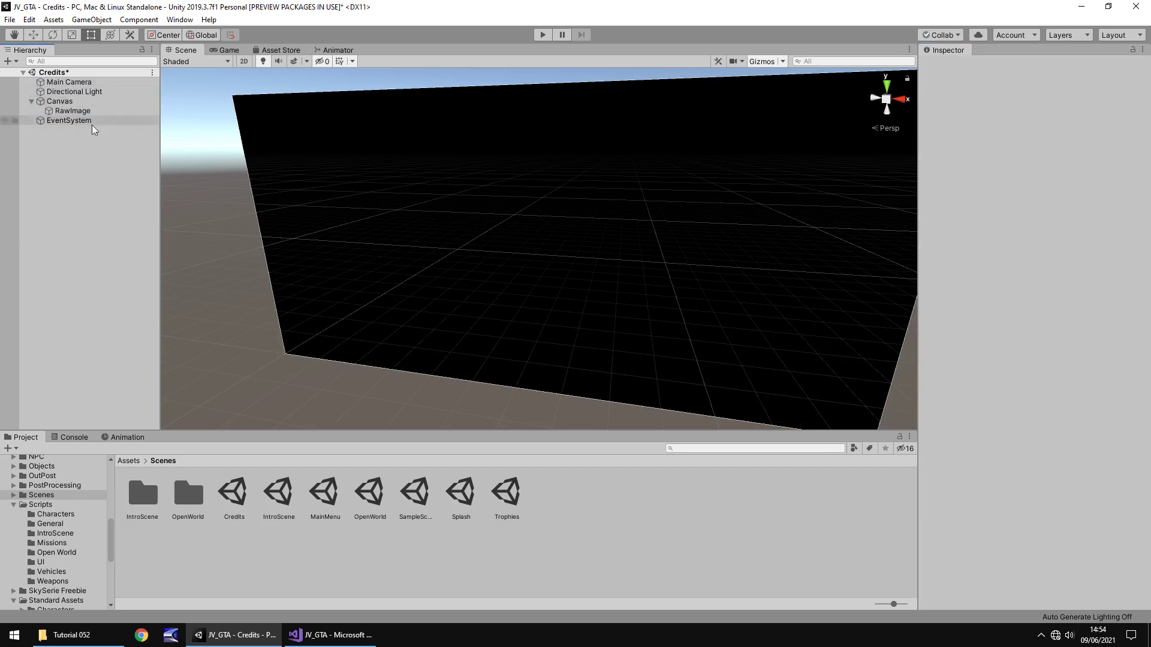
# - Add the open Credits scene to the scene list in Build Settings
pyautogui.click(10, 21)
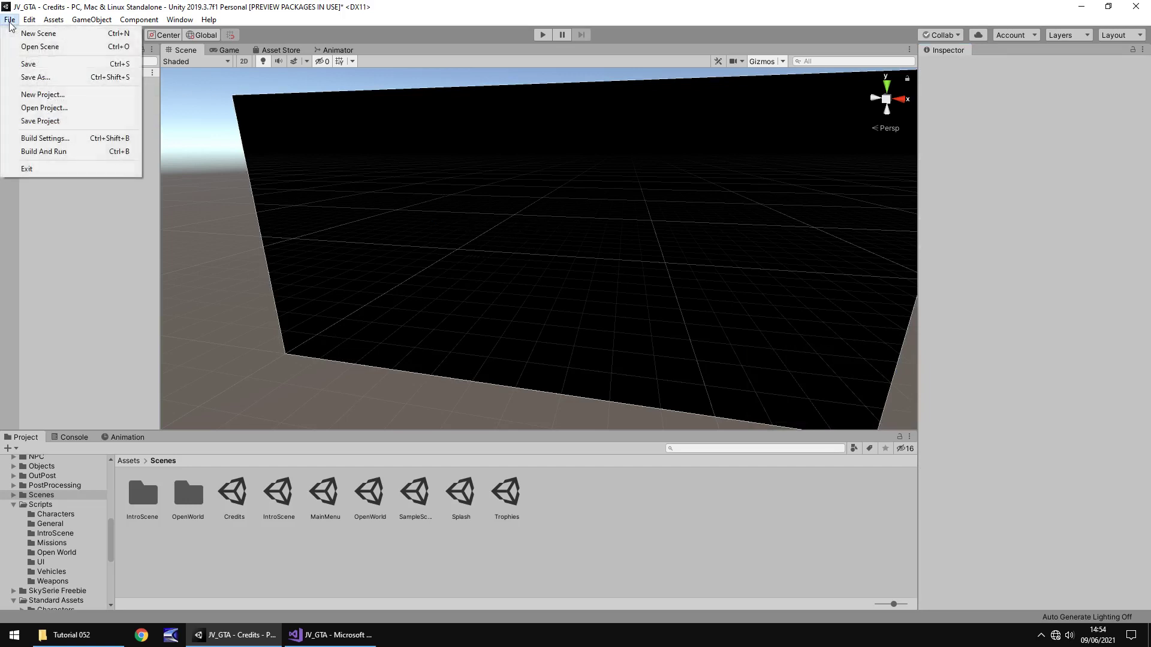
pyautogui.click(104, 138)
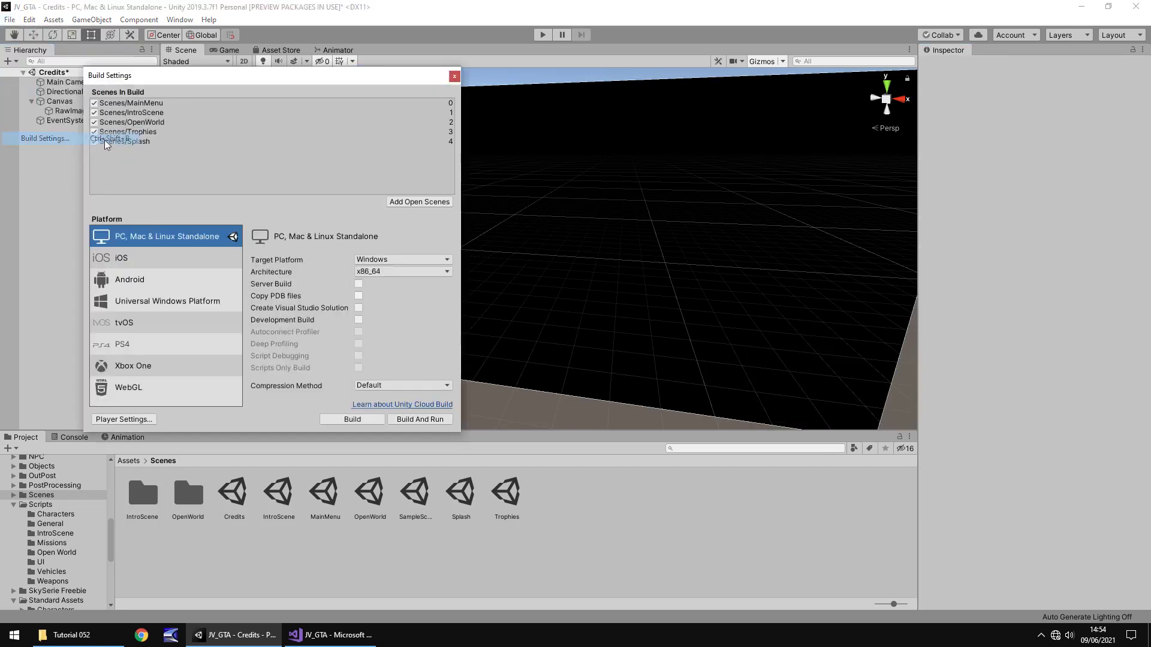
pyautogui.click(430, 202)
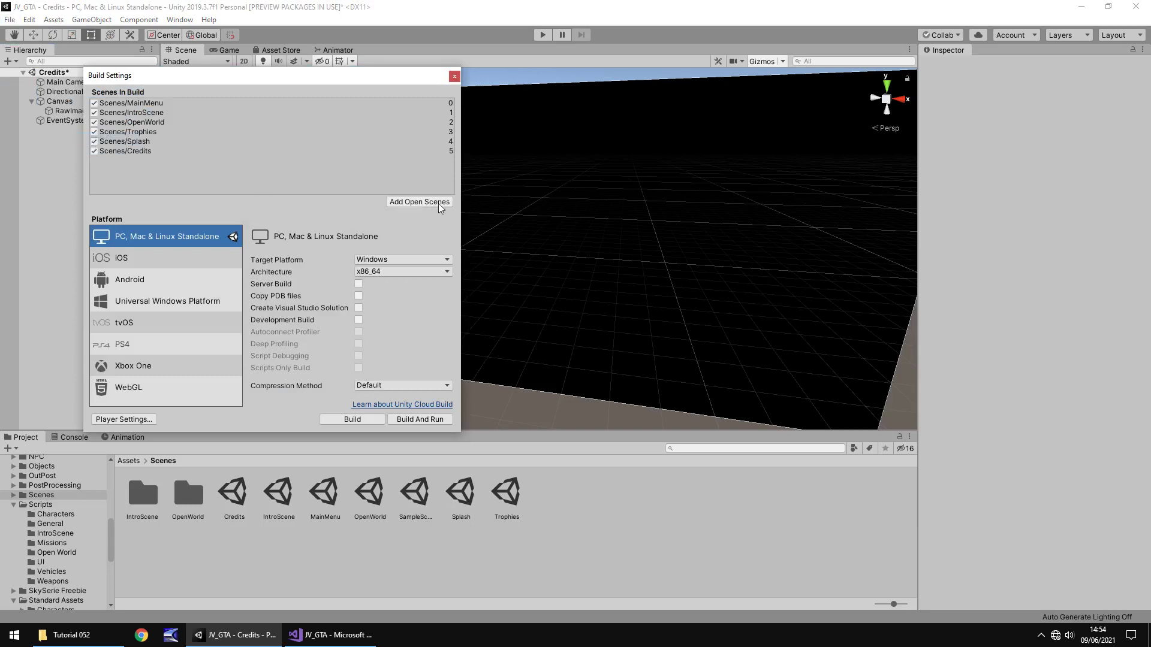
pyautogui.click(454, 76)
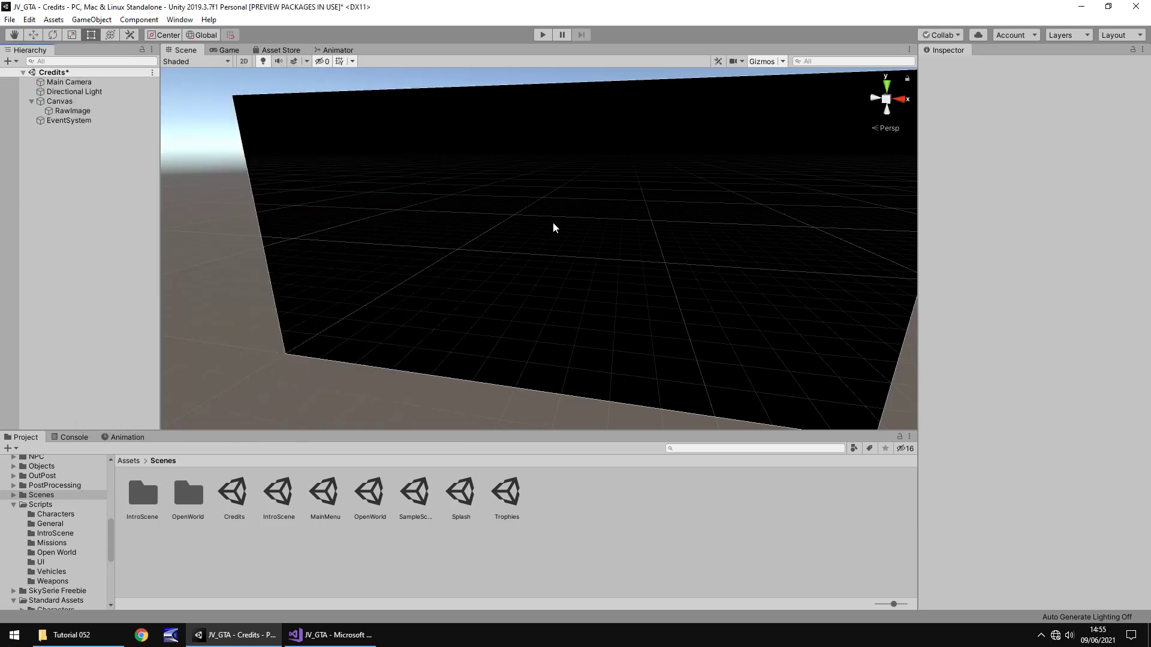
# - Create a UI Text object as a child of the Canvas
pyautogui.click(91, 19)
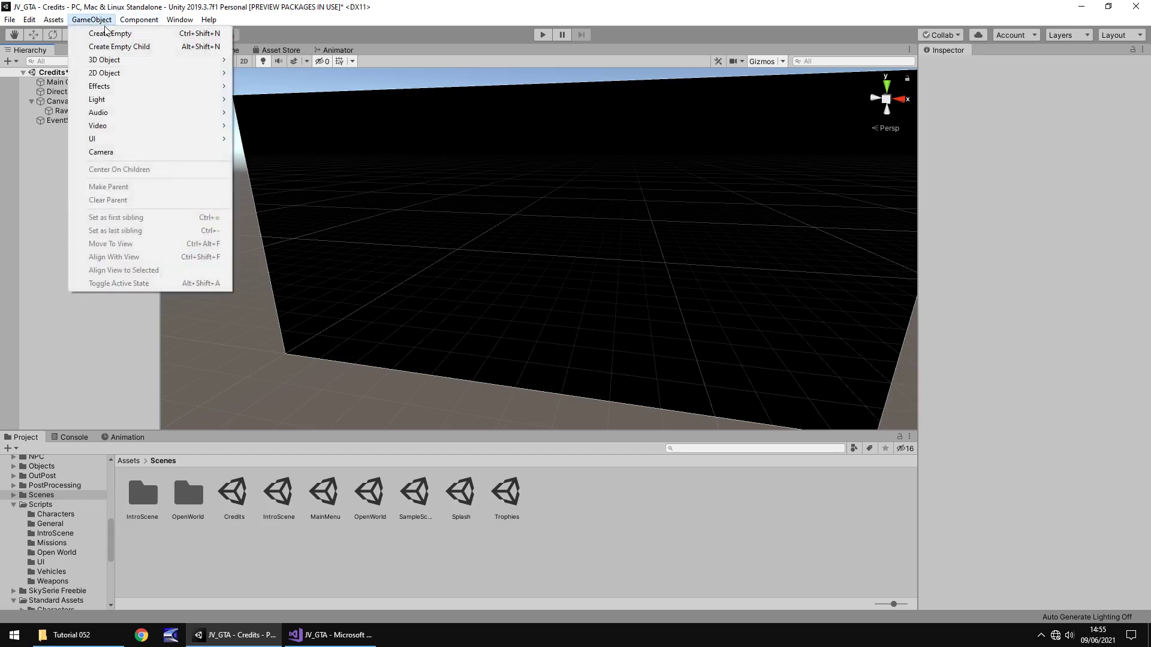
pyautogui.moveTo(204, 142)
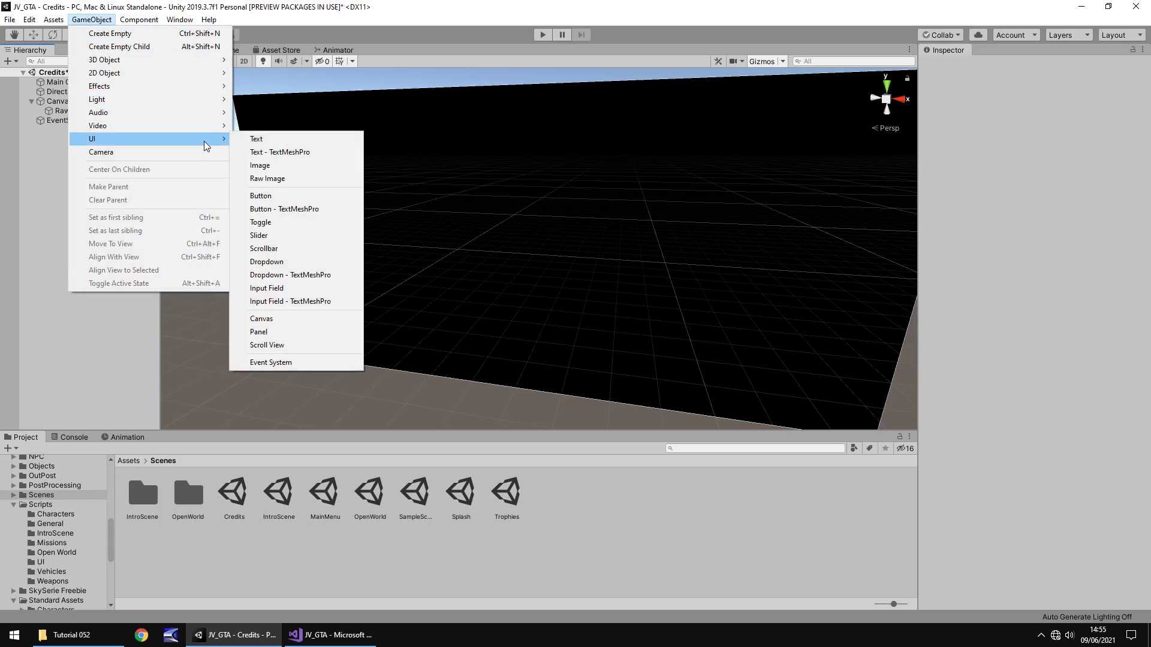
pyautogui.click(48, 143)
pyautogui.click(64, 99)
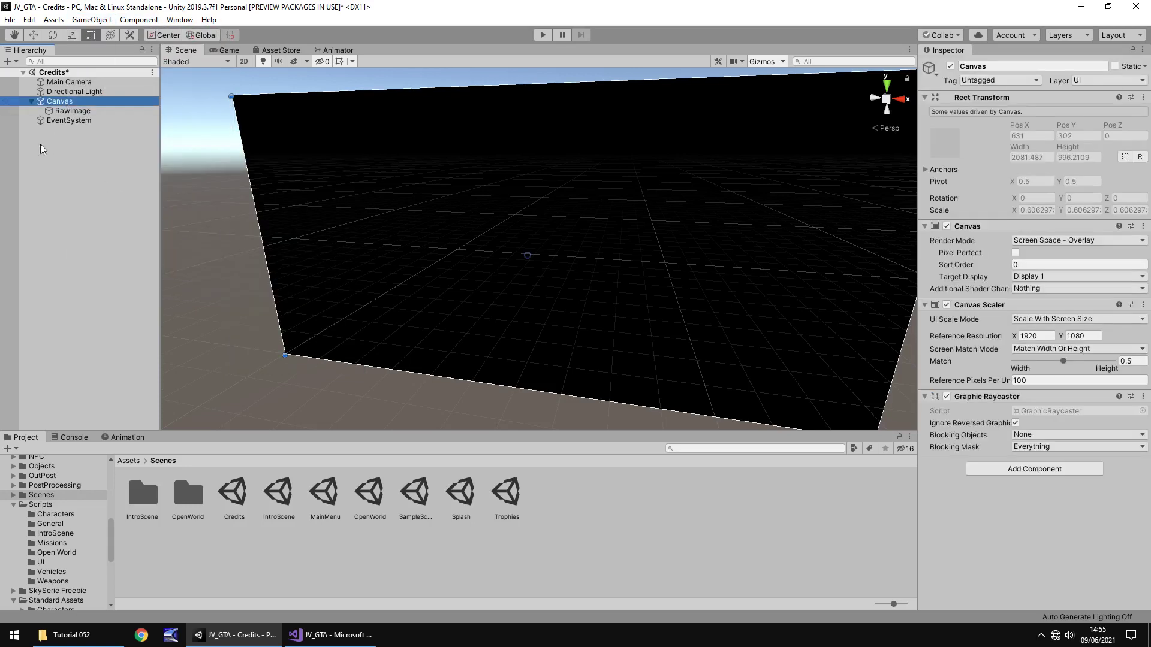
pyautogui.click(91, 19)
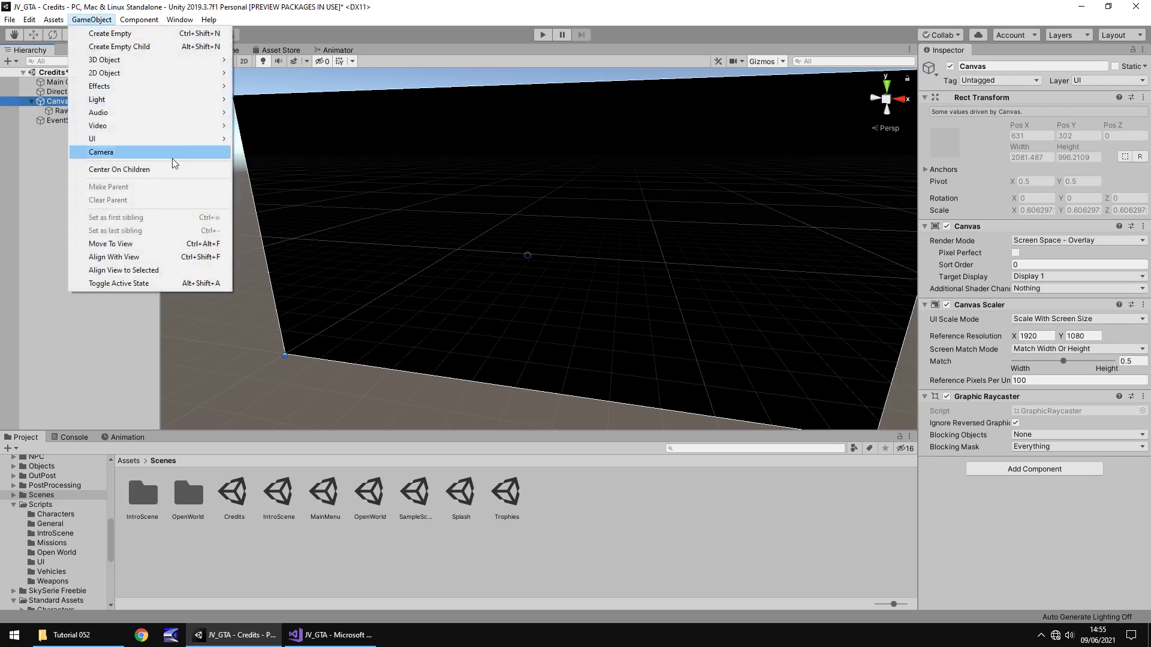
pyautogui.moveTo(195, 139)
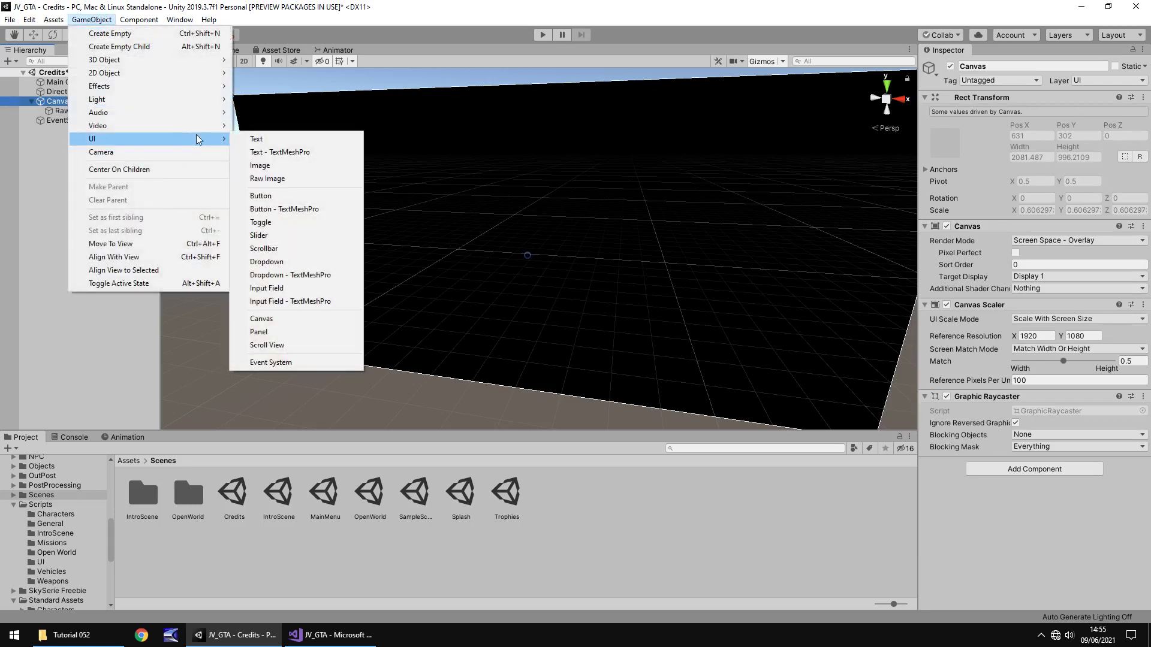
pyautogui.click(283, 142)
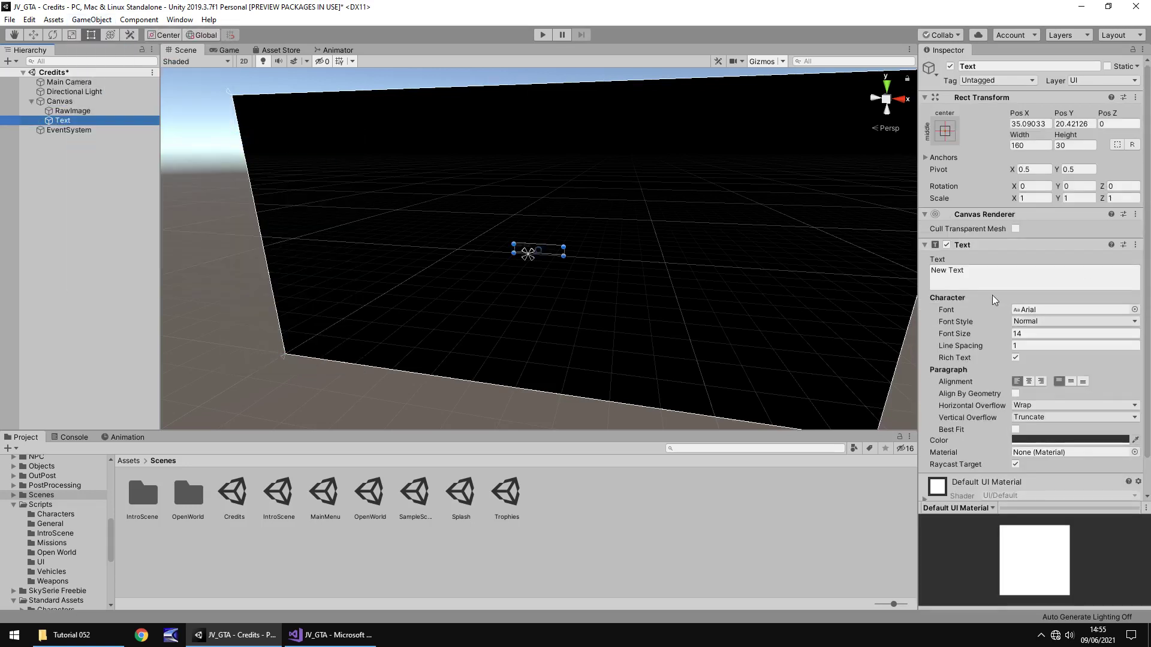
# - Make the text white and right-aligned in a tall box moved up and left
pyautogui.click(1047, 438)
pyautogui.moveTo(1079, 306); pyautogui.dragTo(1045, 250)
pyautogui.click(1138, 180)
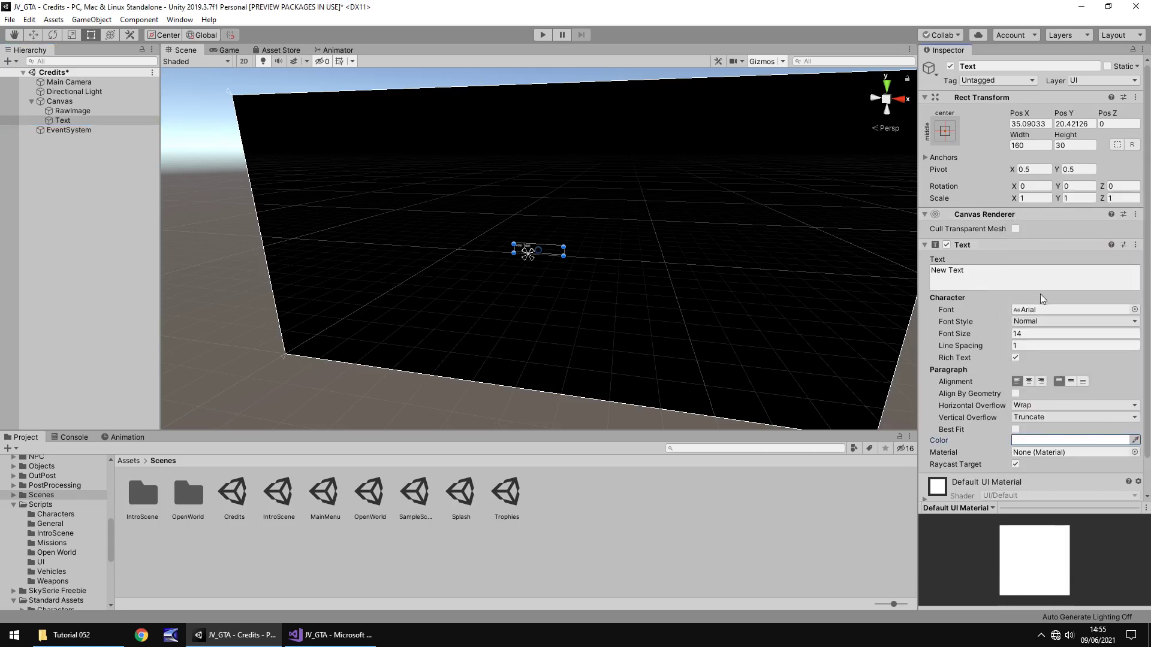
pyautogui.moveTo(564, 258); pyautogui.dragTo(569, 422)
pyautogui.click(1042, 382)
pyautogui.moveTo(539, 324); pyautogui.dragTo(474, 253)
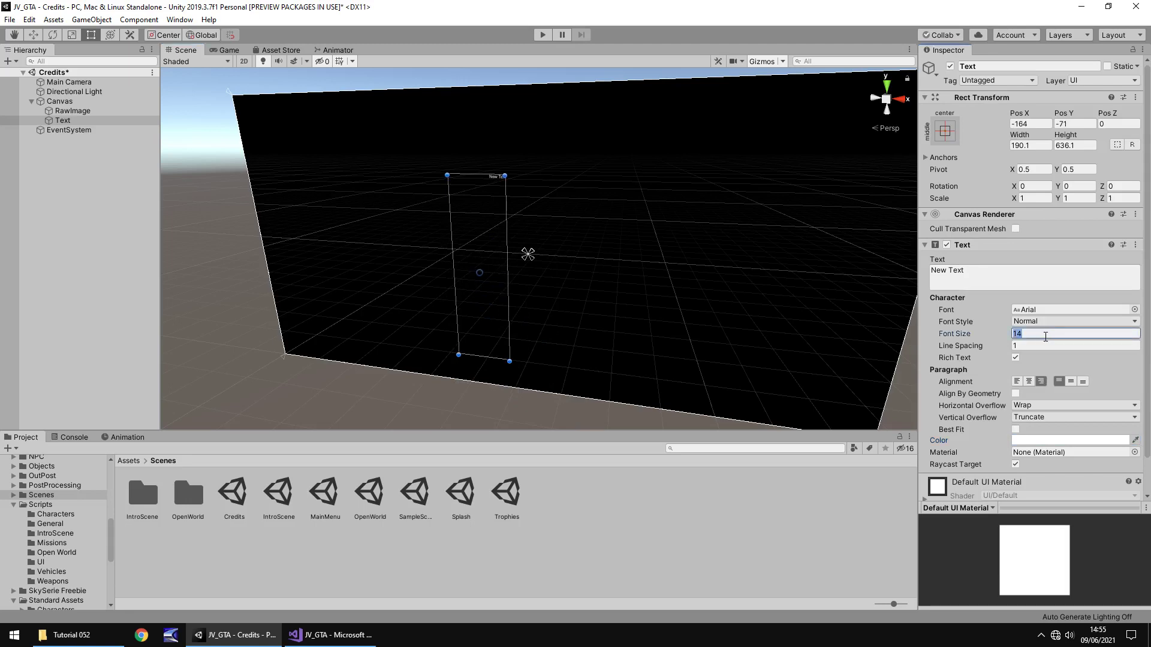
# - Set font size 50, widen the box to one line, and use the pricedown bl font
pyautogui.click(1073, 336)
pyautogui.write('50')
pyautogui.moveTo(454, 266); pyautogui.dragTo(380, 266)
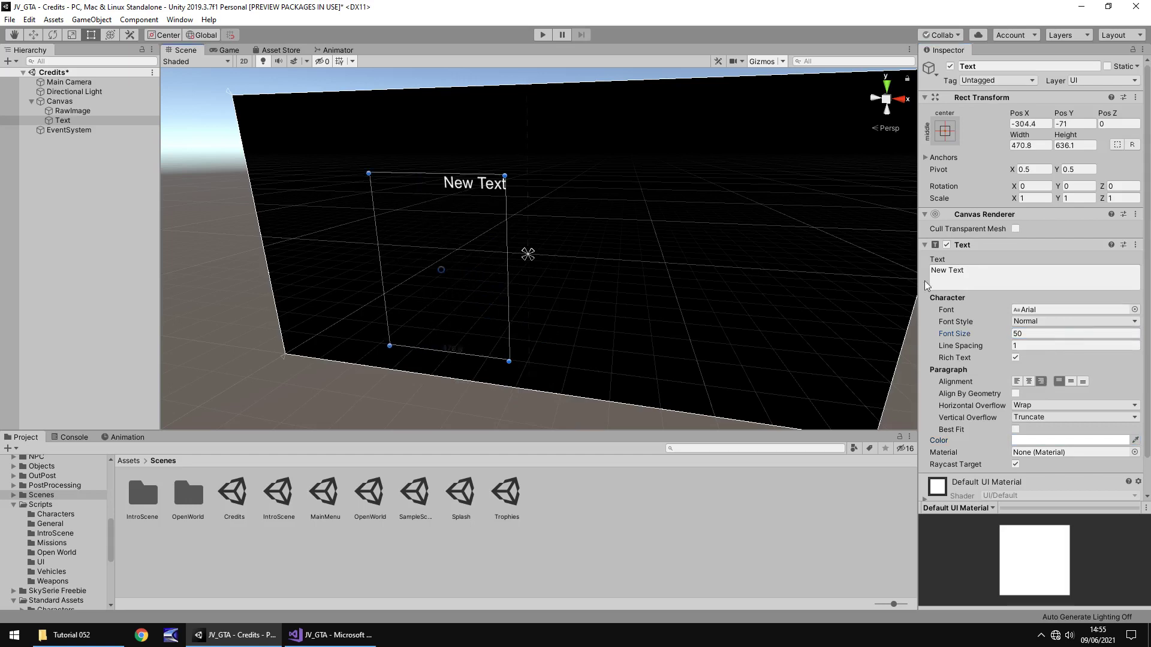
pyautogui.click(1134, 309)
pyautogui.click(745, 170)
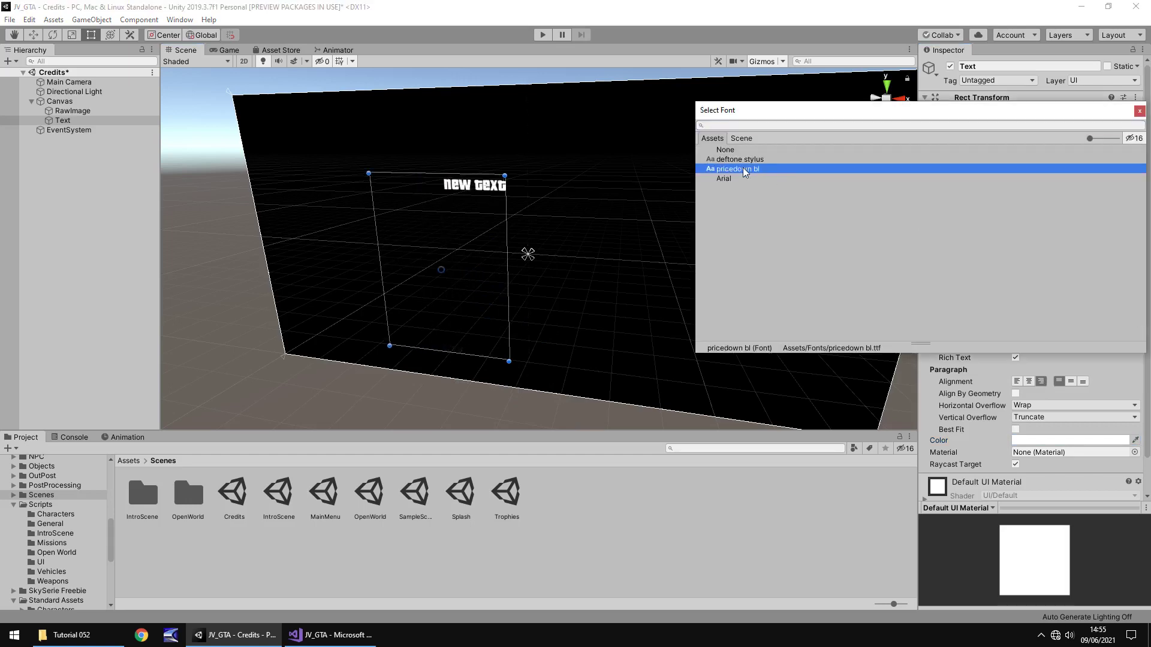
pyautogui.click(1139, 111)
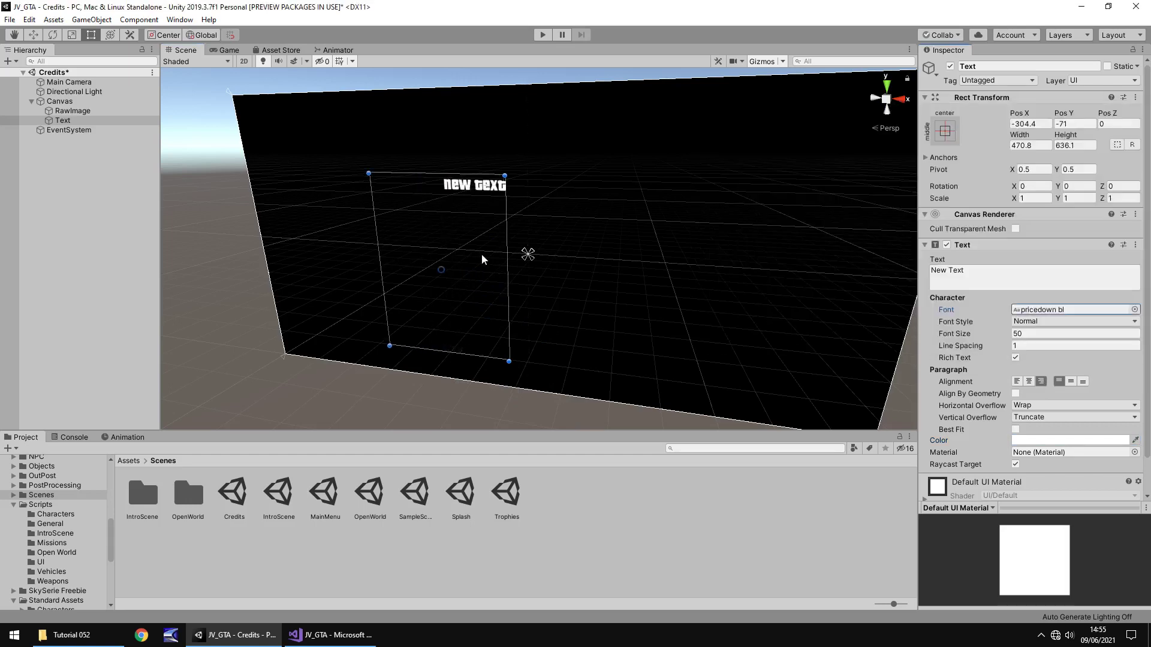
# - Set the font style to Italic and shift the text box lower and right
pyautogui.click(1046, 324)
pyautogui.click(1049, 350)
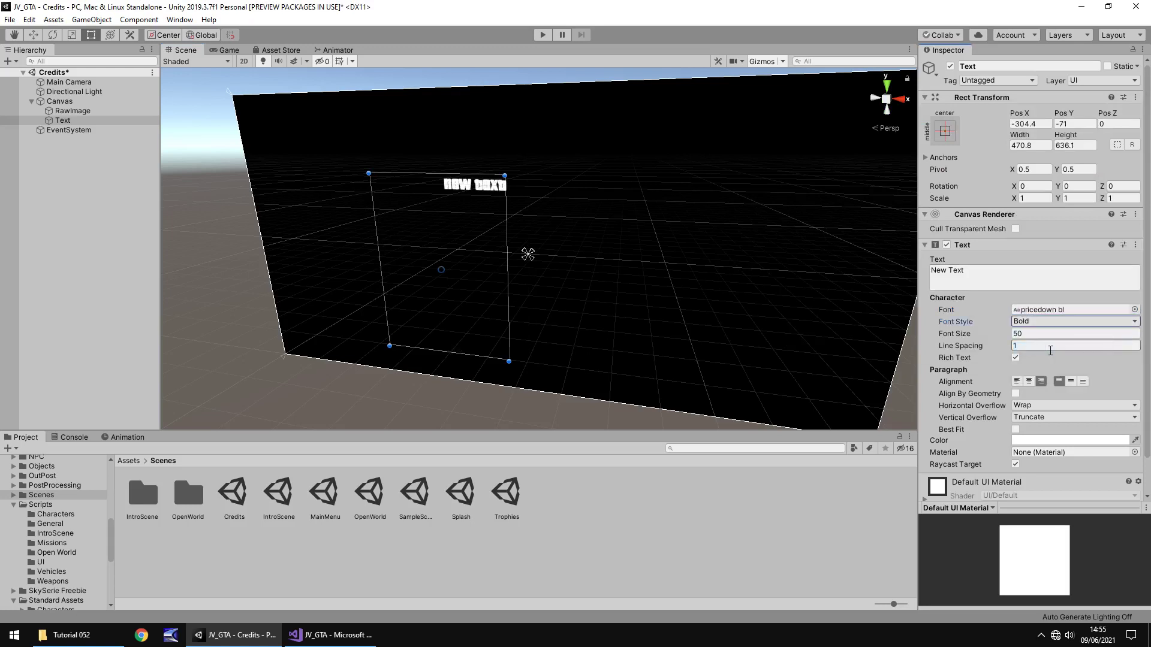
pyautogui.click(1049, 323)
pyautogui.click(1049, 335)
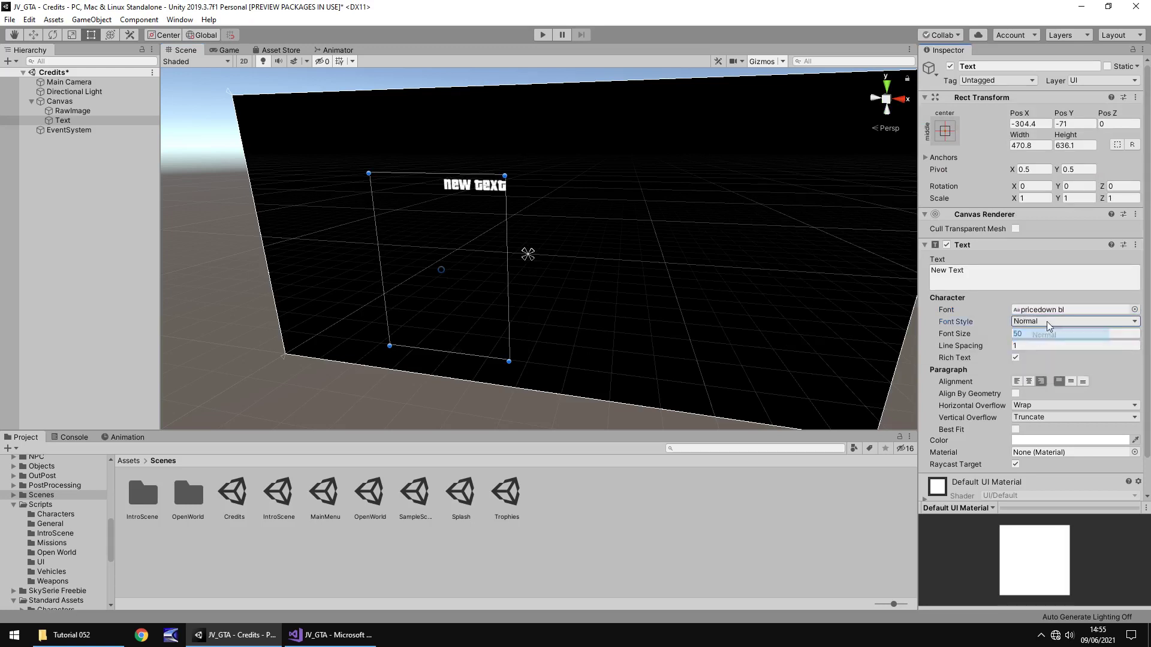
pyautogui.click(1047, 324)
pyautogui.click(1051, 362)
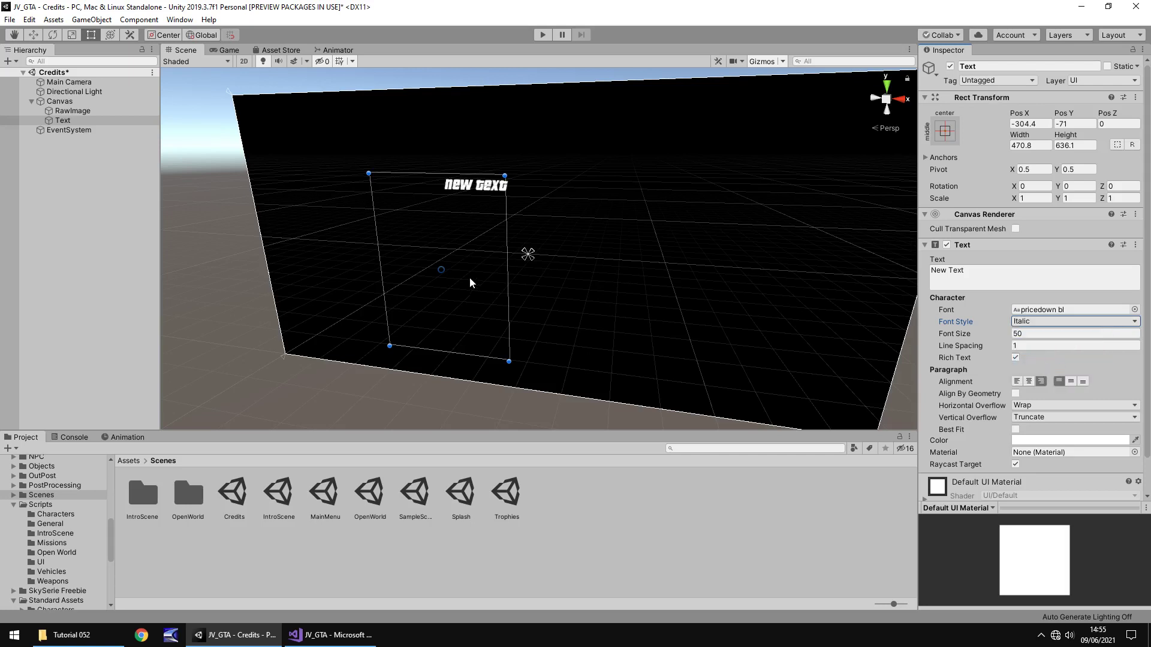
pyautogui.moveTo(474, 240); pyautogui.dragTo(494, 275)
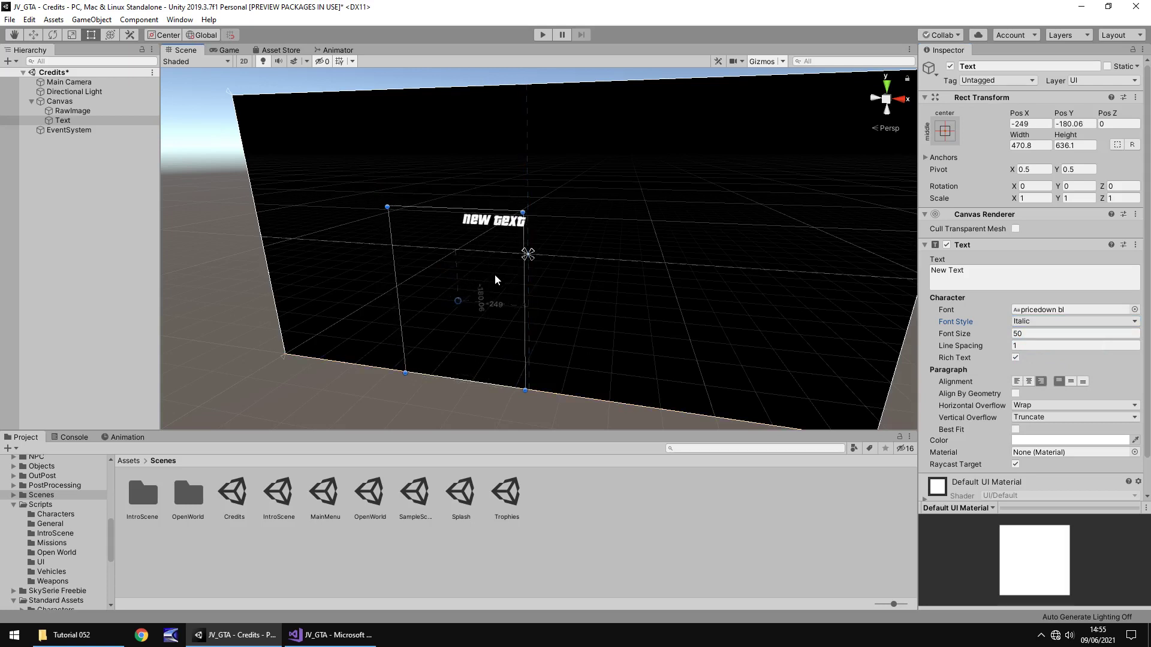
# - Rename the Text object to 'Position'
pyautogui.click(81, 121)
pyautogui.write('Position')
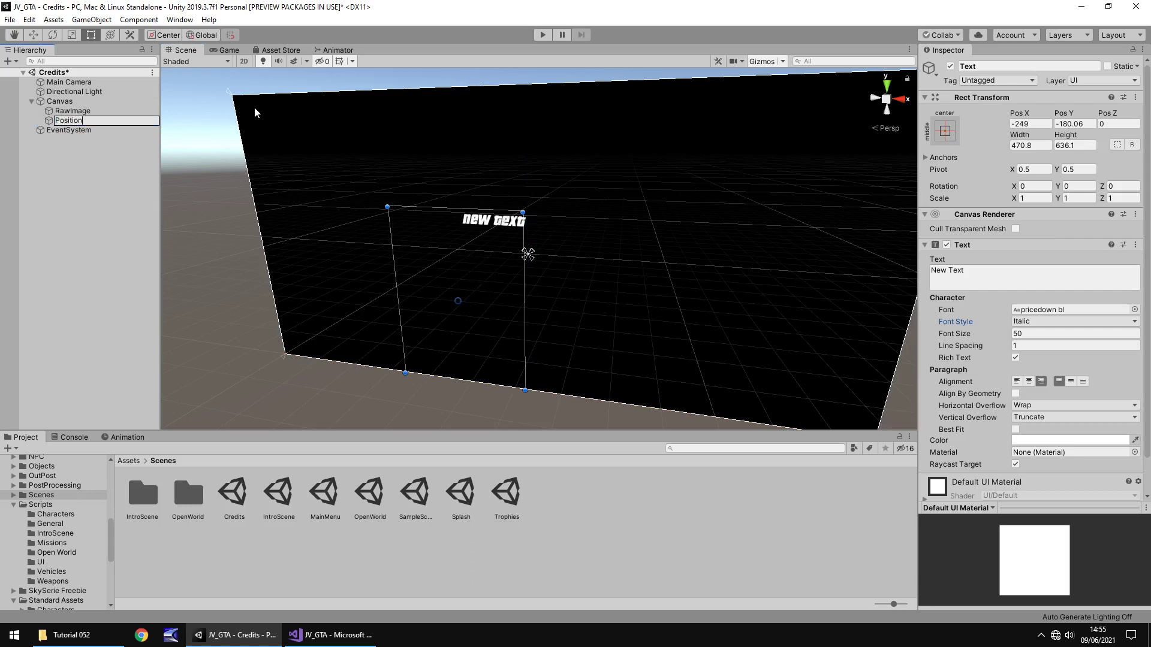
pyautogui.press('Return')
# - Enter spaced headings: Lead developer, main programmers, sub programmers, modelling, audio, special thanks
pyautogui.click(1017, 278)
pyautogui.write('Lea')
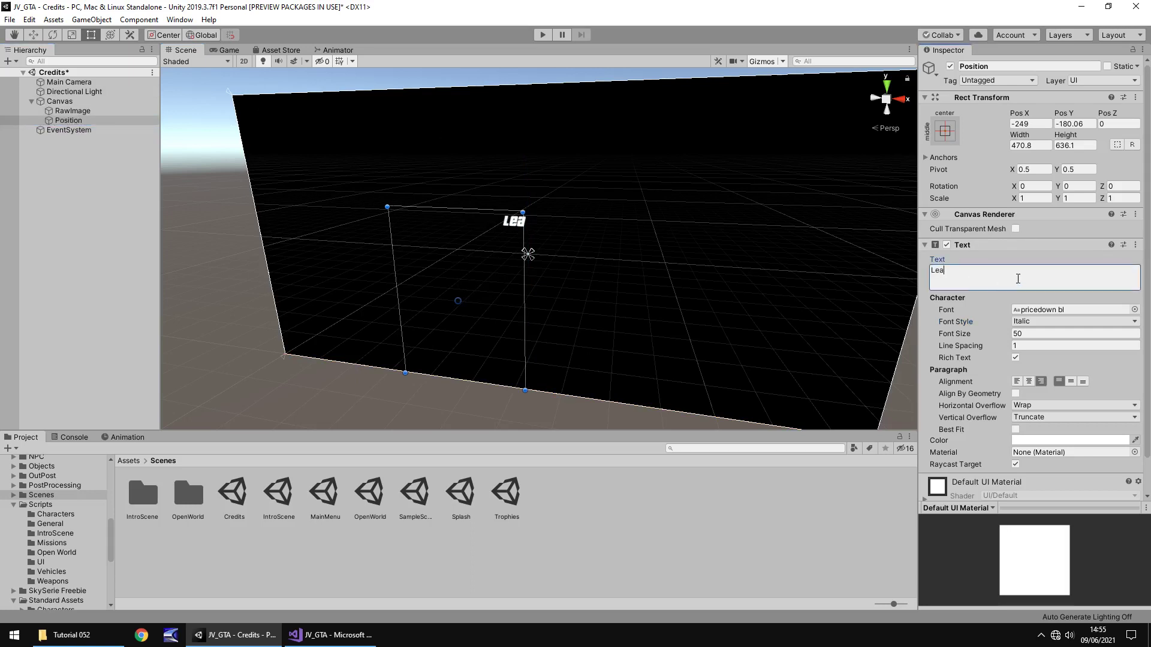
pyautogui.write('d developer')
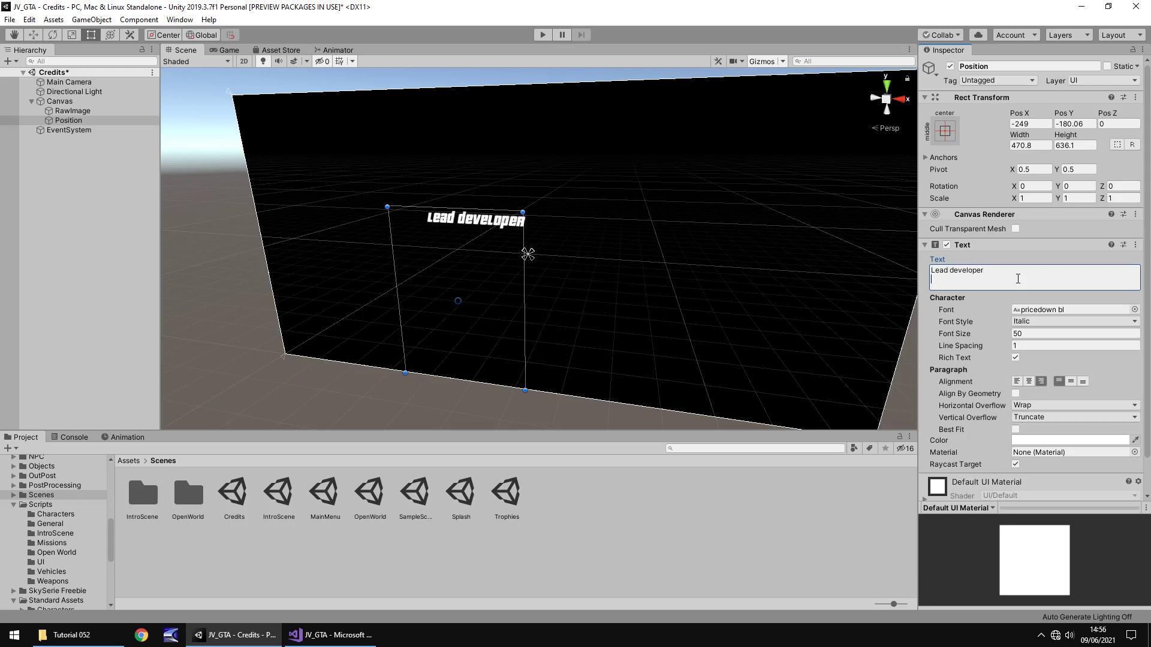
pyautogui.press('Return')
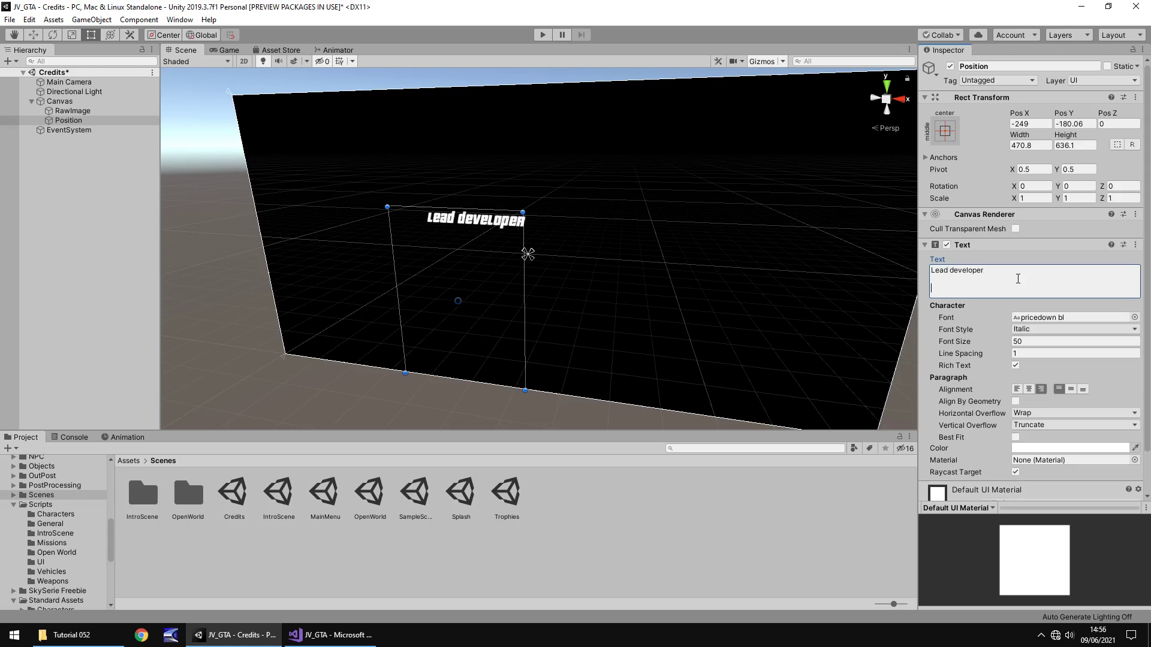
pyautogui.write('main pro')
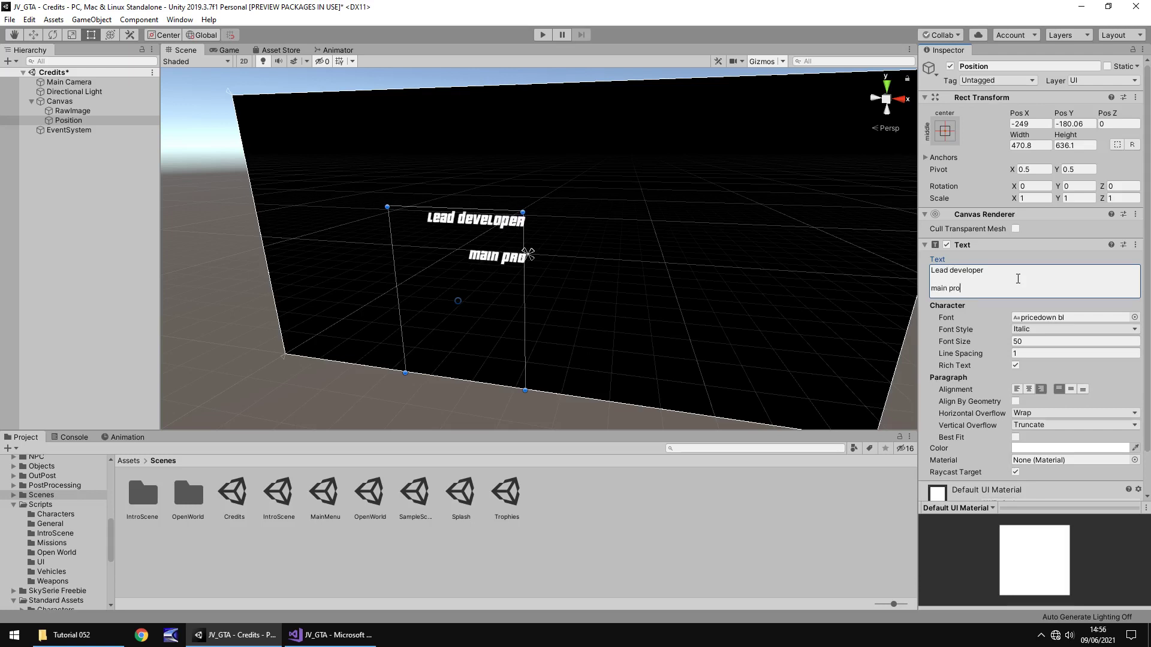
pyautogui.write('grammers')
pyautogui.press('Return')
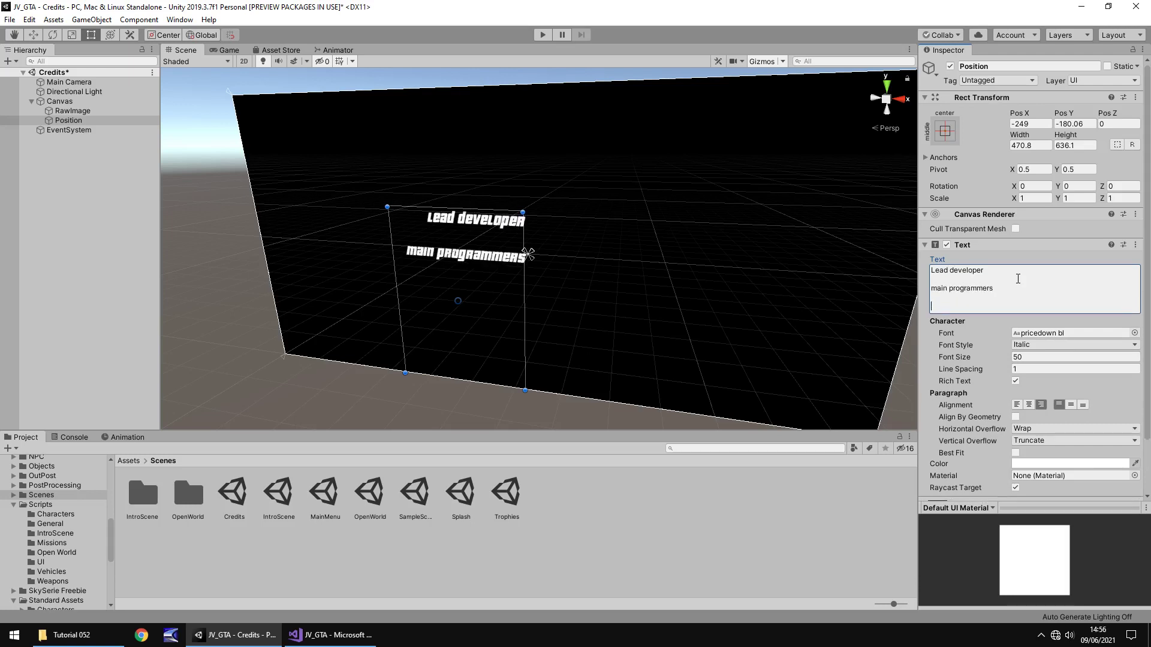
pyautogui.press('Return')
pyautogui.press('Return')
pyautogui.press('Return')
pyautogui.write('sub ')
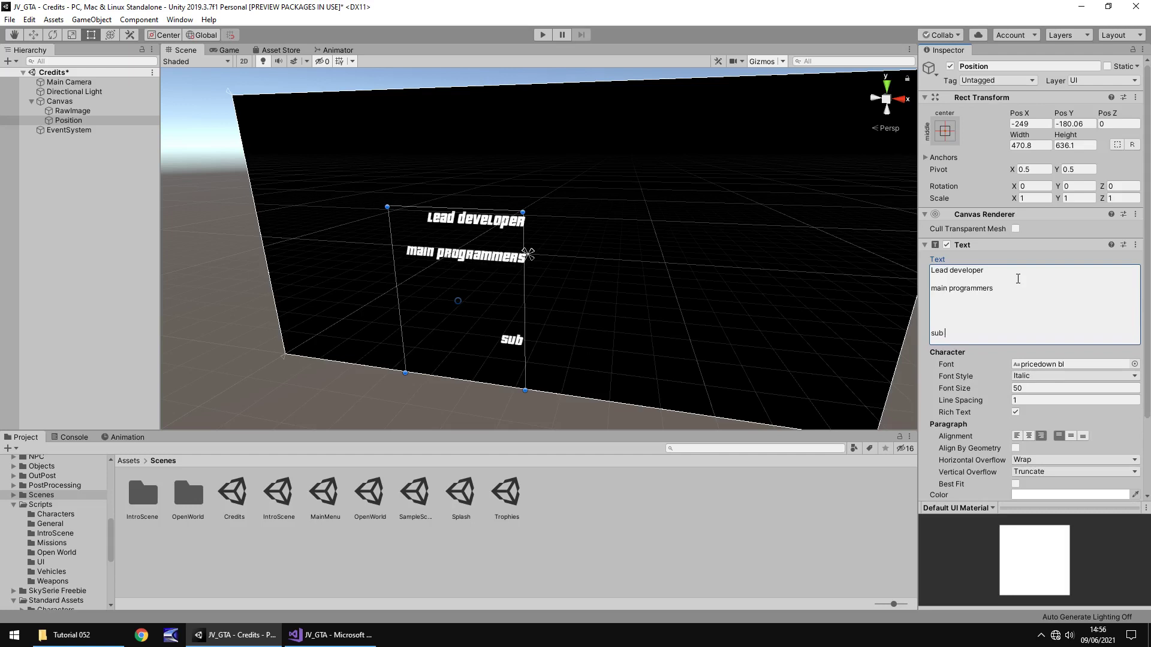
pyautogui.write('programmers')
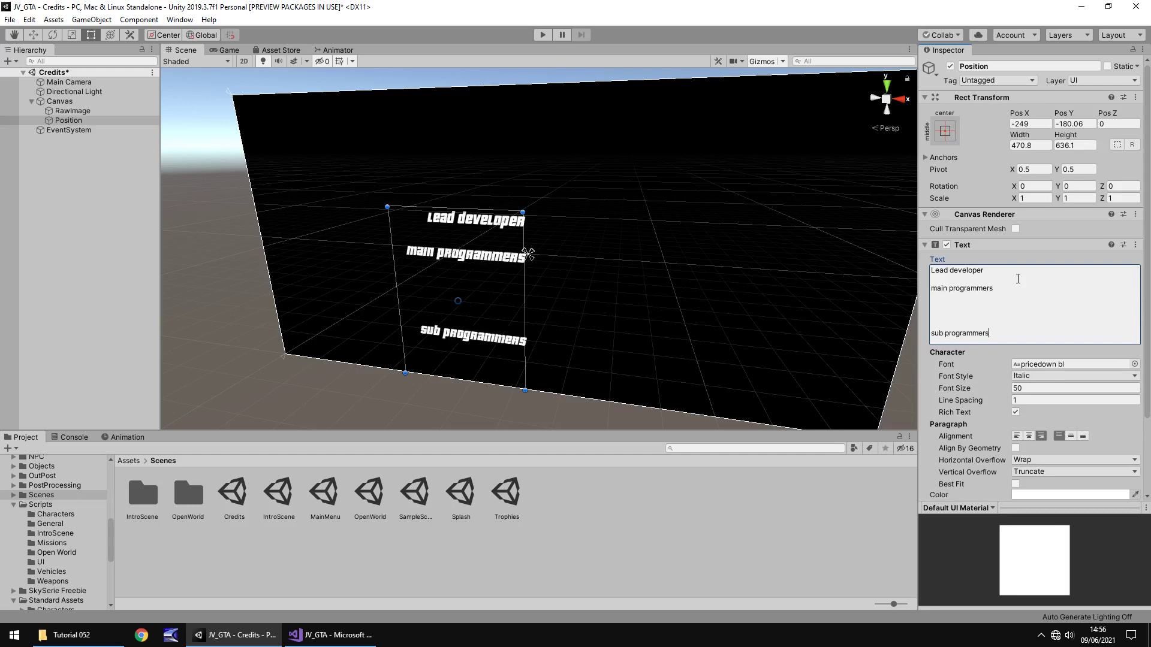
pyautogui.press('Return')
pyautogui.press('Return')
pyautogui.press('Return')
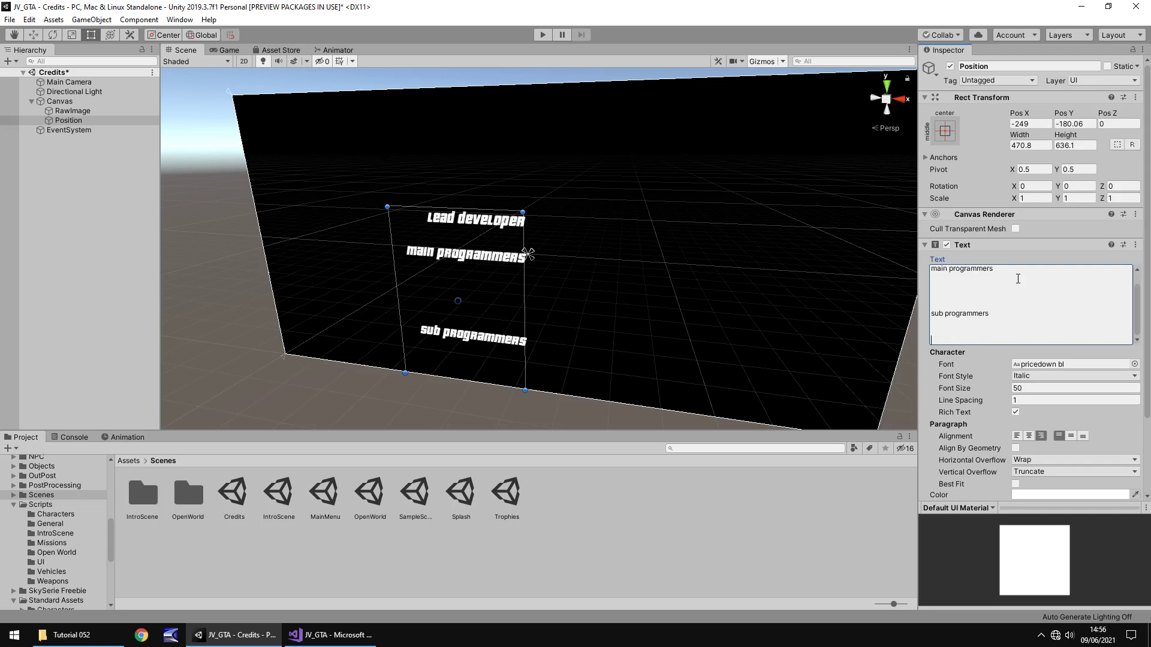
pyautogui.write('modelling')
pyautogui.press('Return')
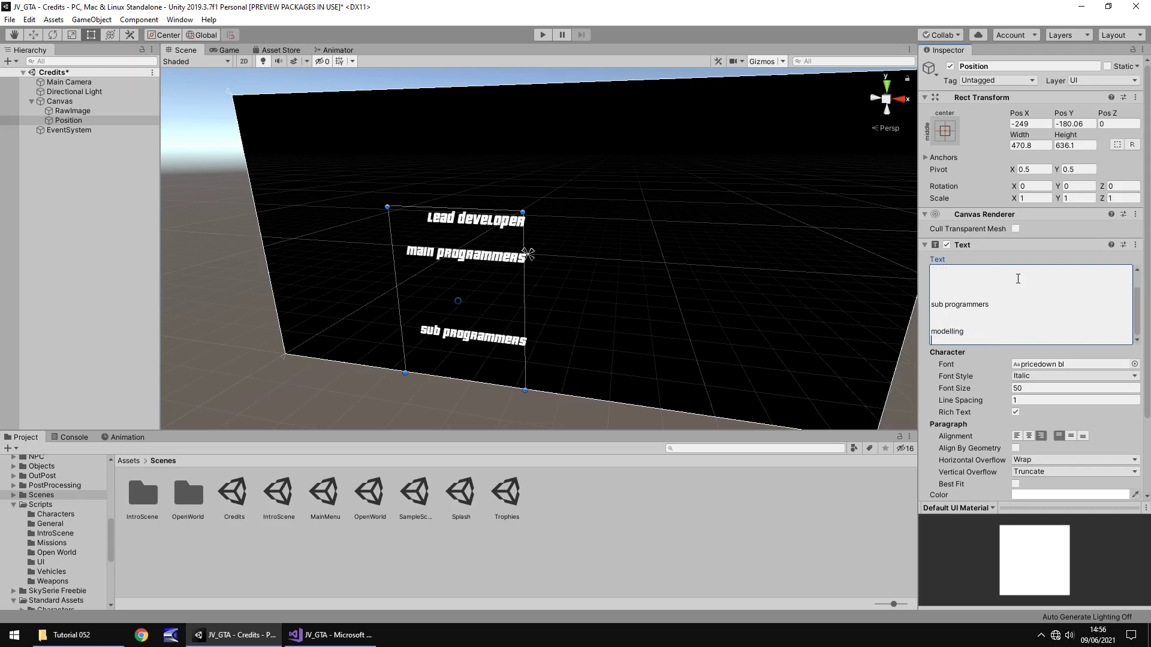
pyautogui.press('Return')
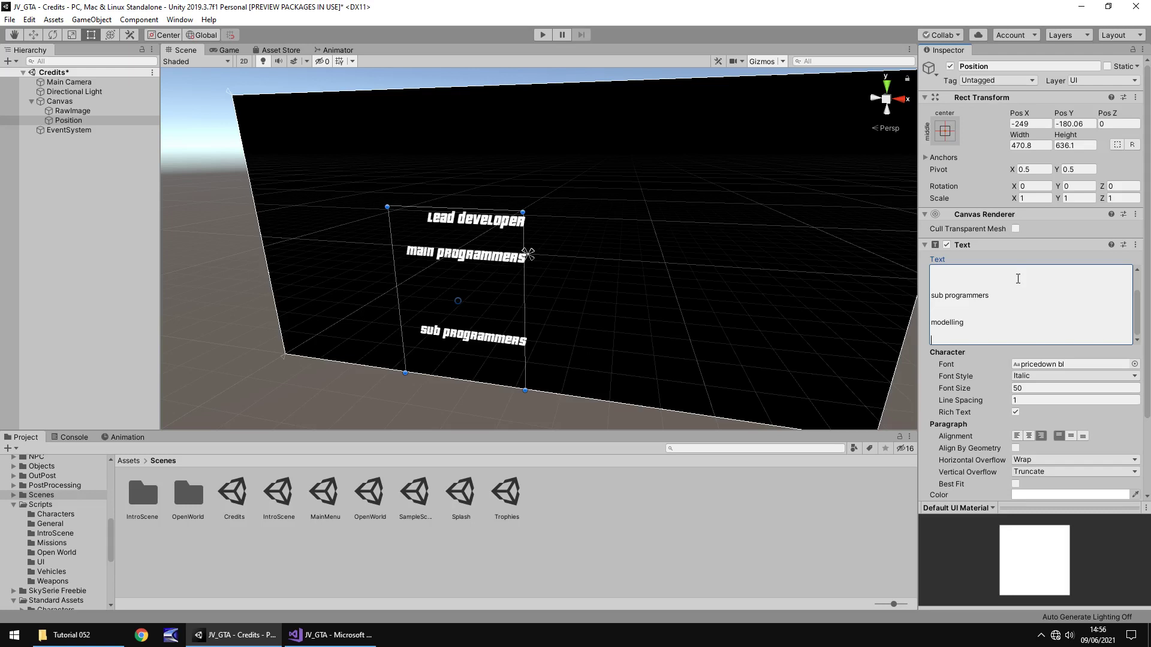
pyautogui.write('audio')
pyautogui.press('Return')
pyautogui.press('Return')
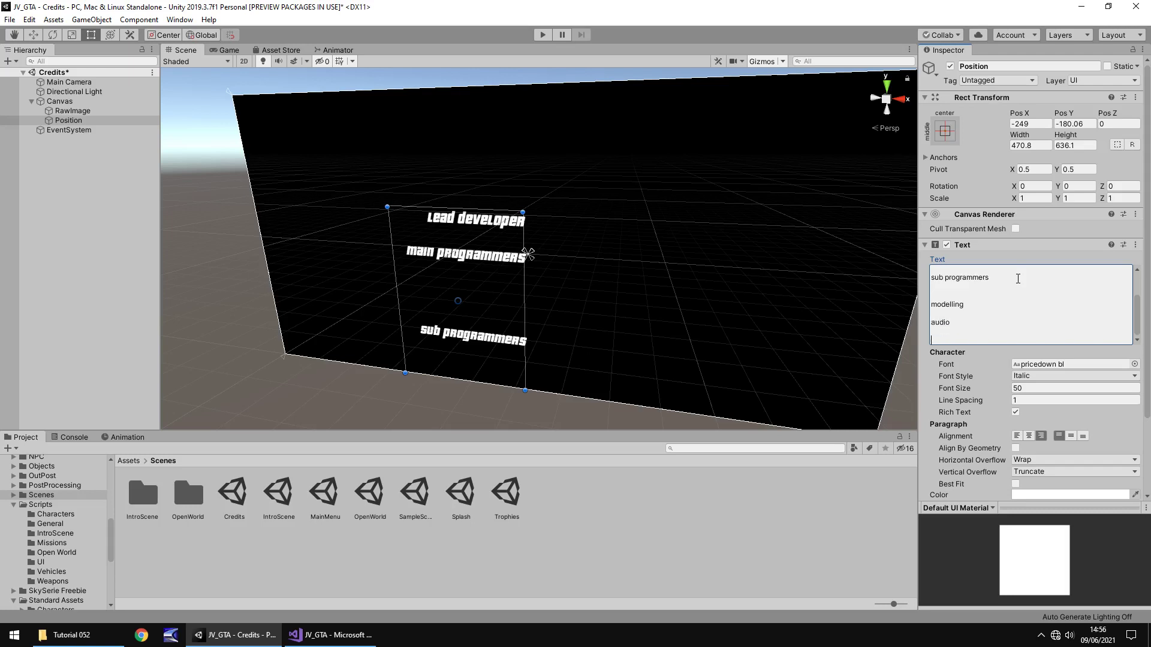
pyautogui.press('Return')
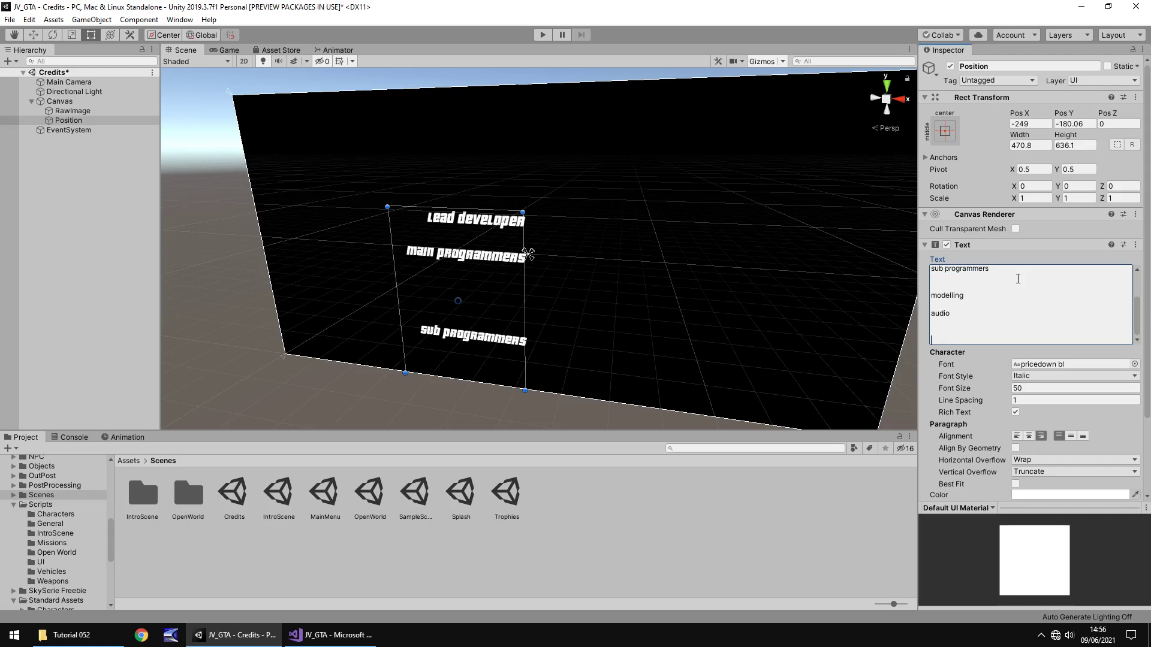
pyautogui.write('special thanks')
# - Stretch the headings box upward, then duplicate Position and place the copy to its right
pyautogui.moveTo(476, 211); pyautogui.dragTo(479, 126)
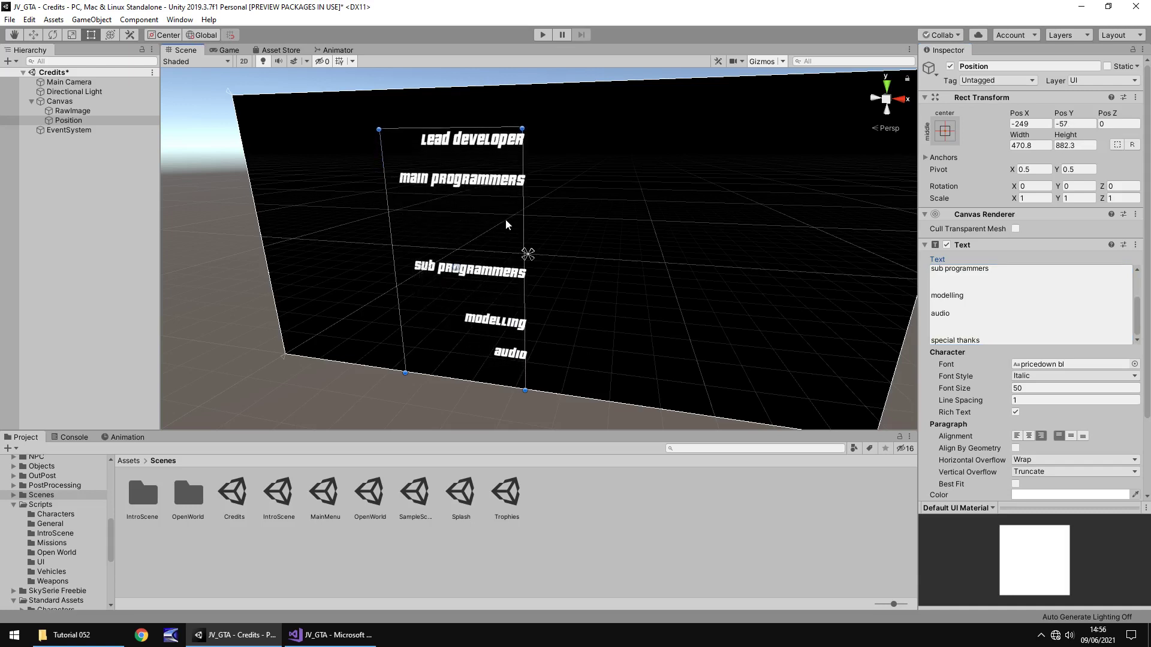
pyautogui.click(66, 120)
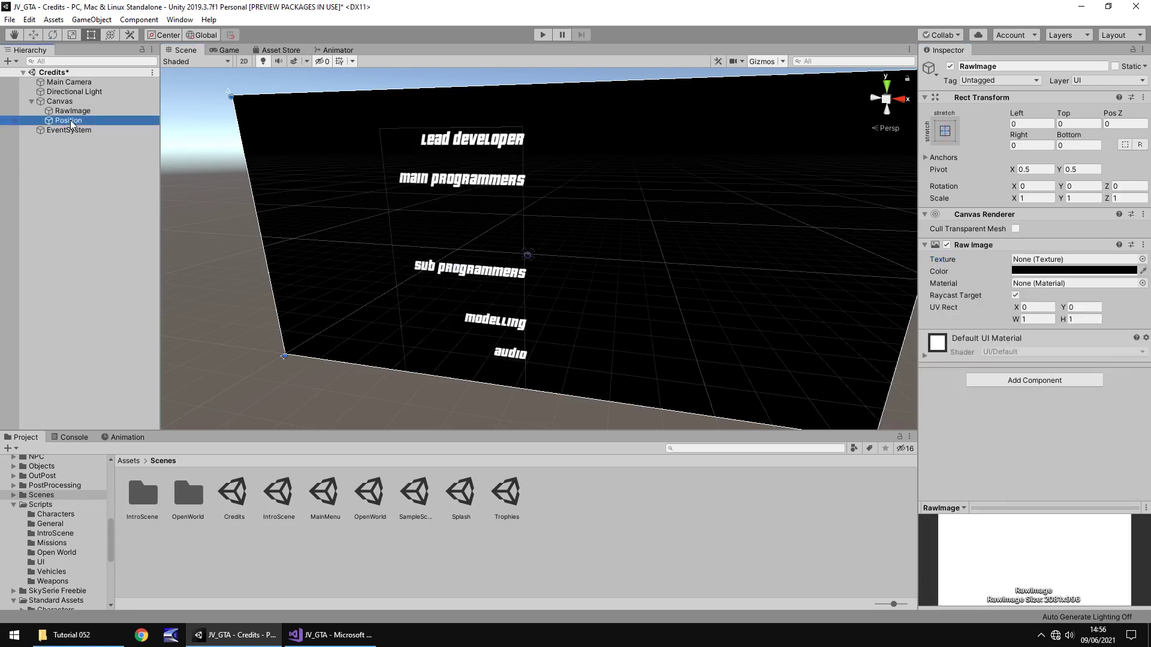
pyautogui.hotkey('ctrl', 'd')
pyautogui.moveTo(449, 198); pyautogui.dragTo(599, 206)
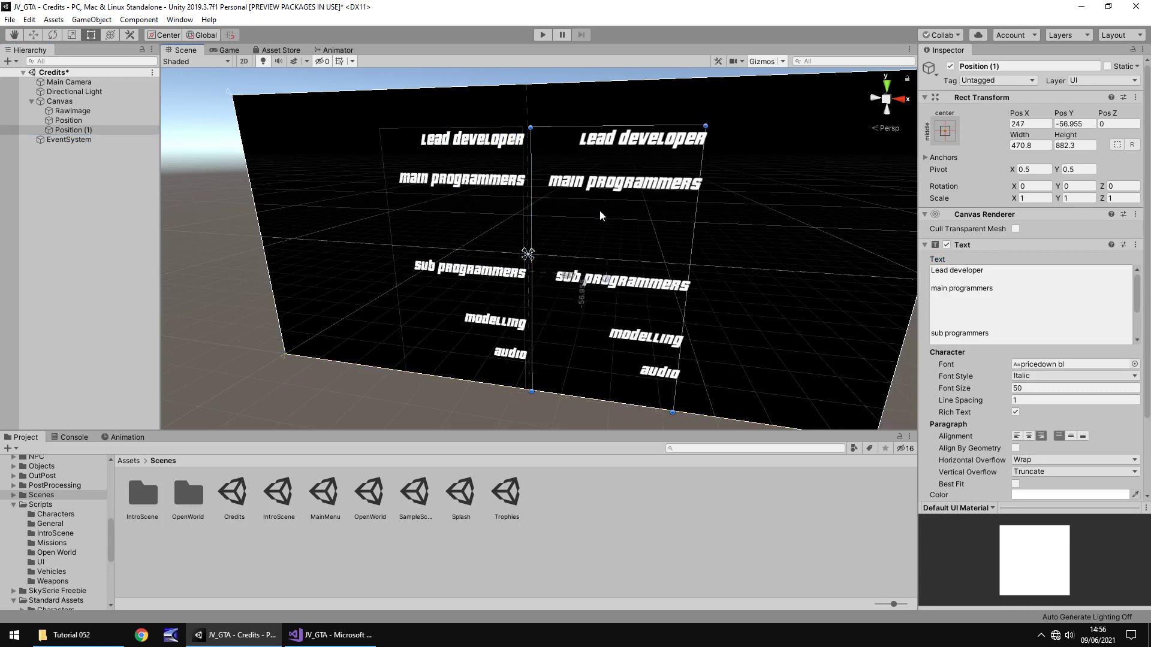
# - Make Position (1) left-aligned, Normal font style, and light grey C8C8C8
pyautogui.click(1017, 436)
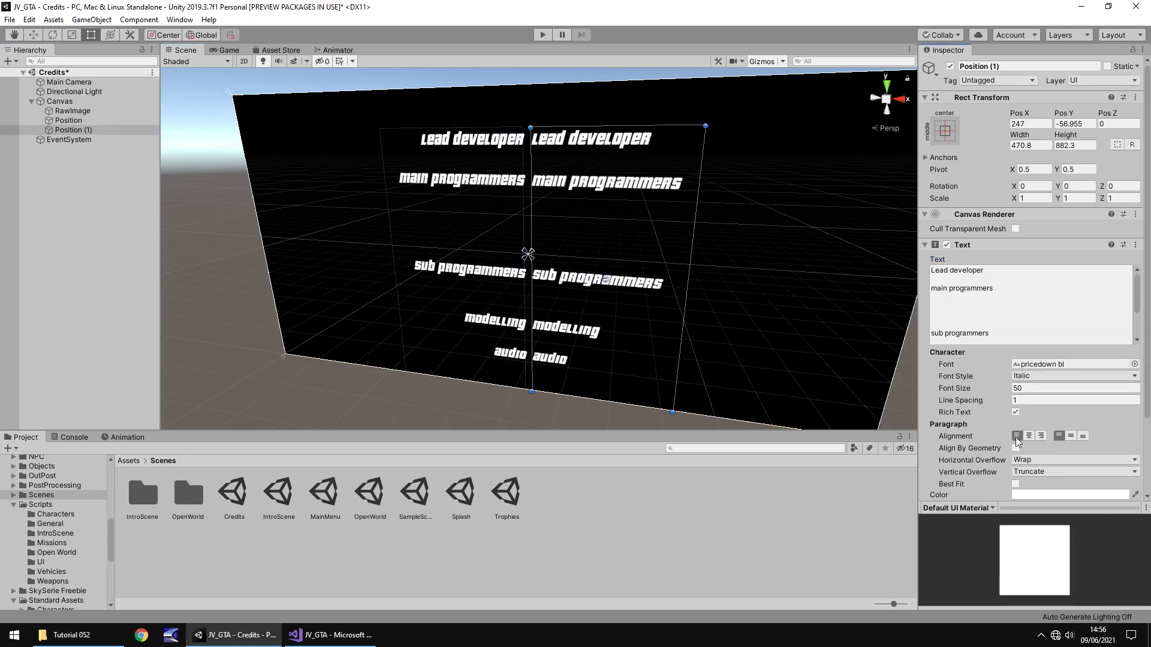
pyautogui.click(1049, 375)
pyautogui.click(1047, 391)
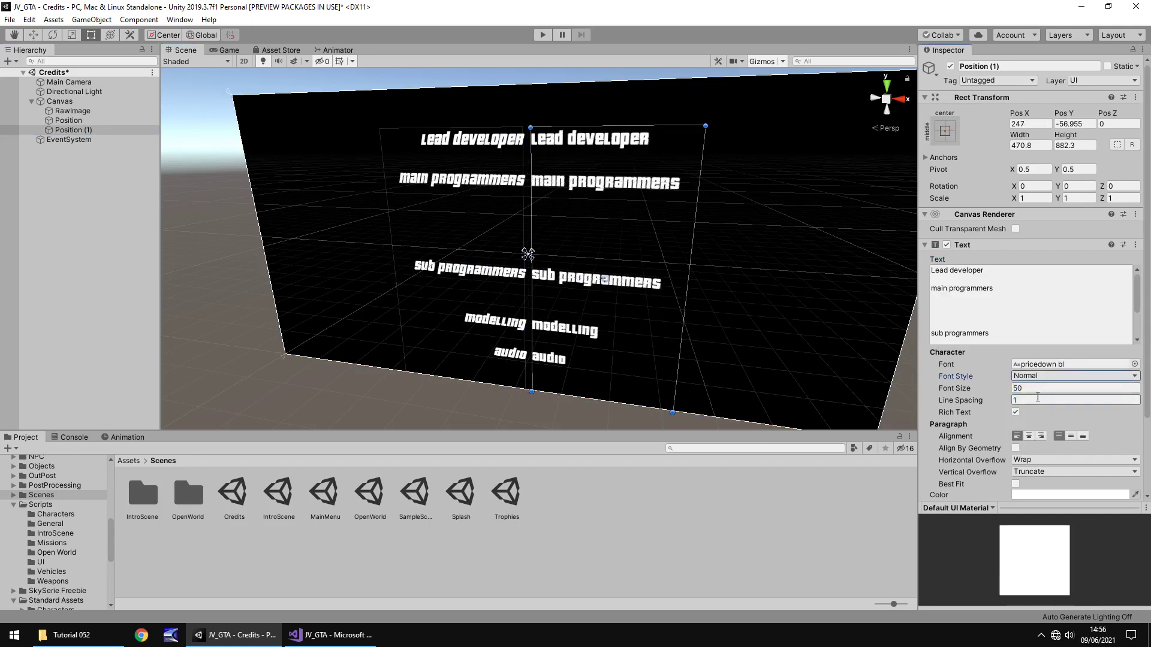
pyautogui.click(1045, 495)
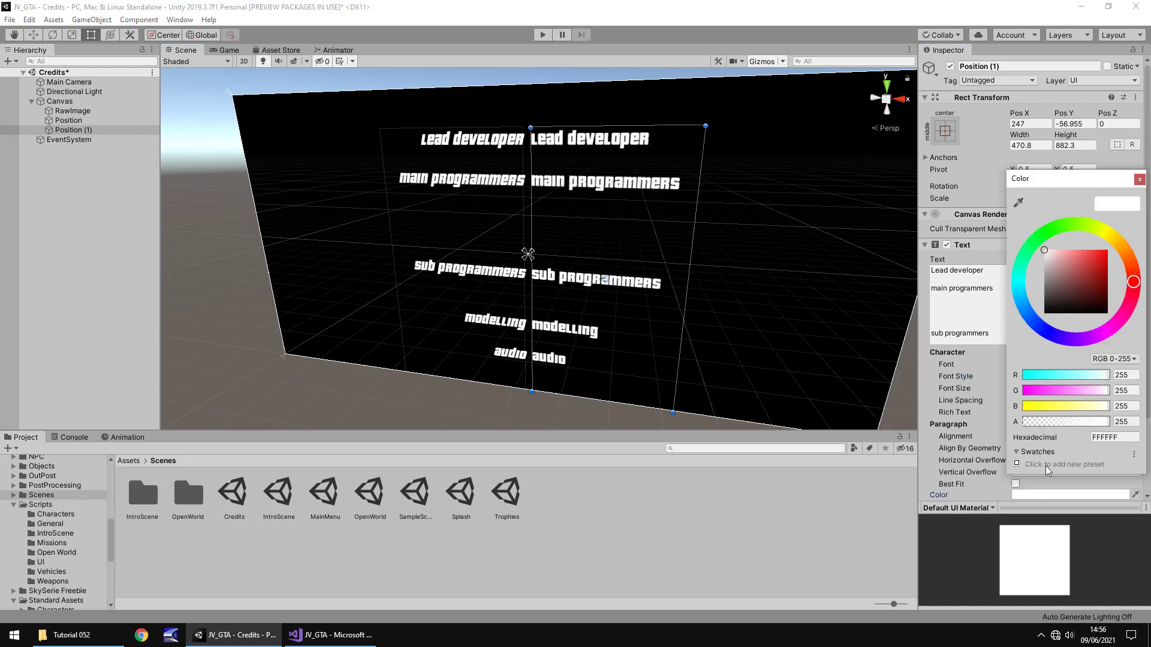
pyautogui.click(1044, 264)
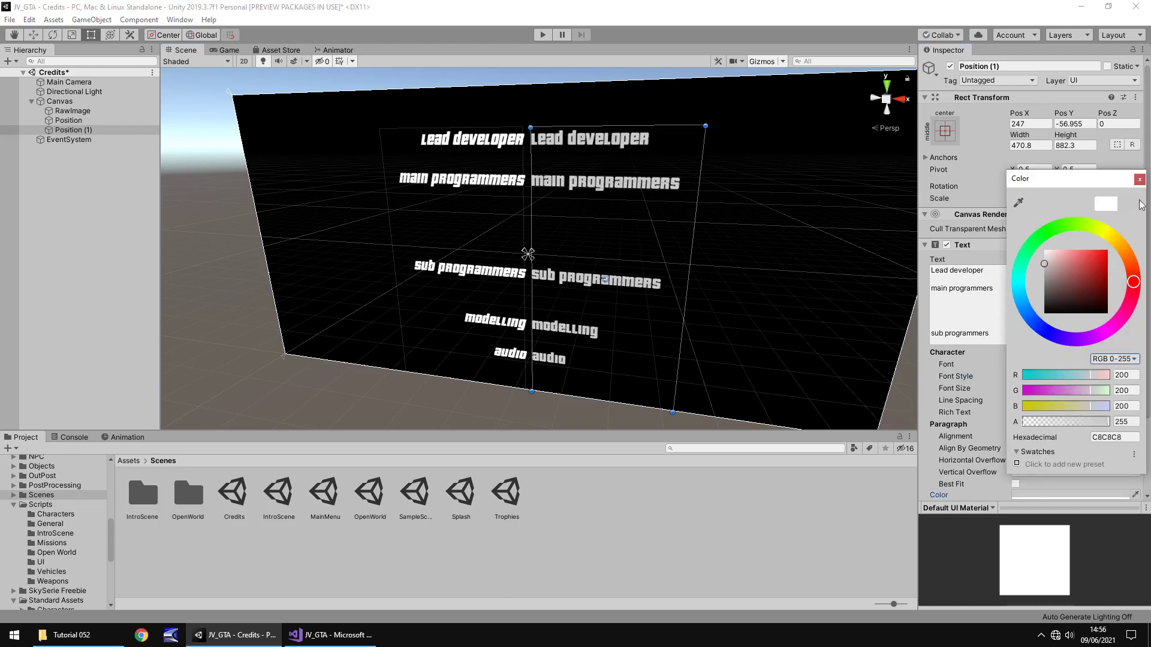
pyautogui.click(1139, 179)
# - Replace the copy's text with the lead developer and main programmer names, one per line
pyautogui.click(1078, 301)
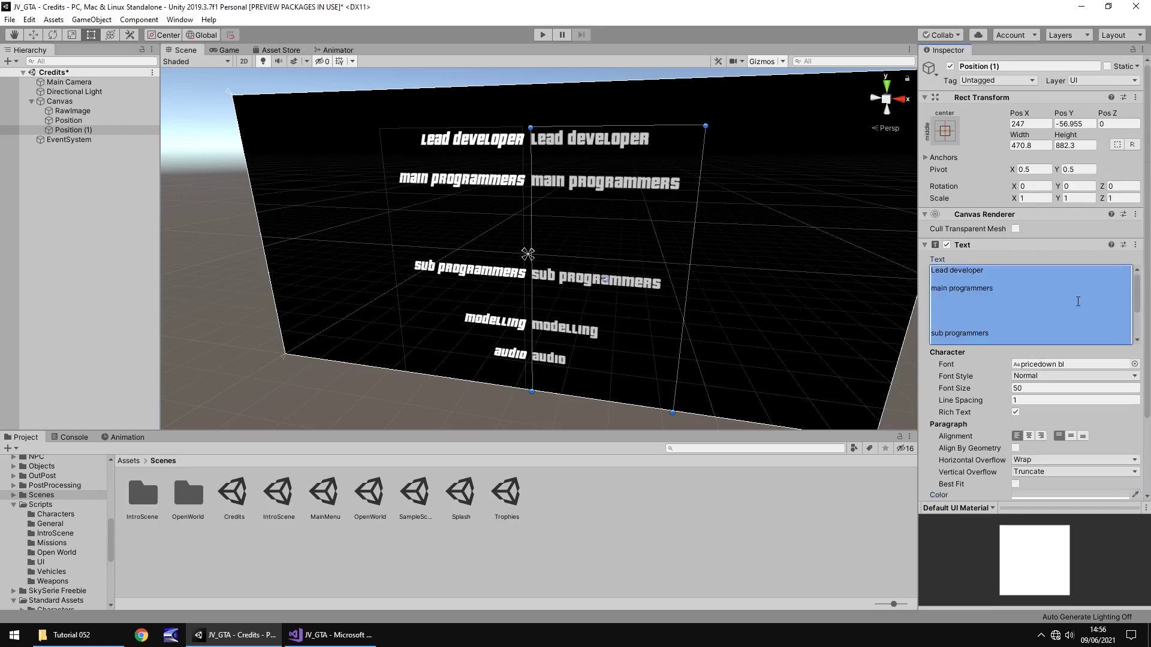
pyautogui.write('JI')
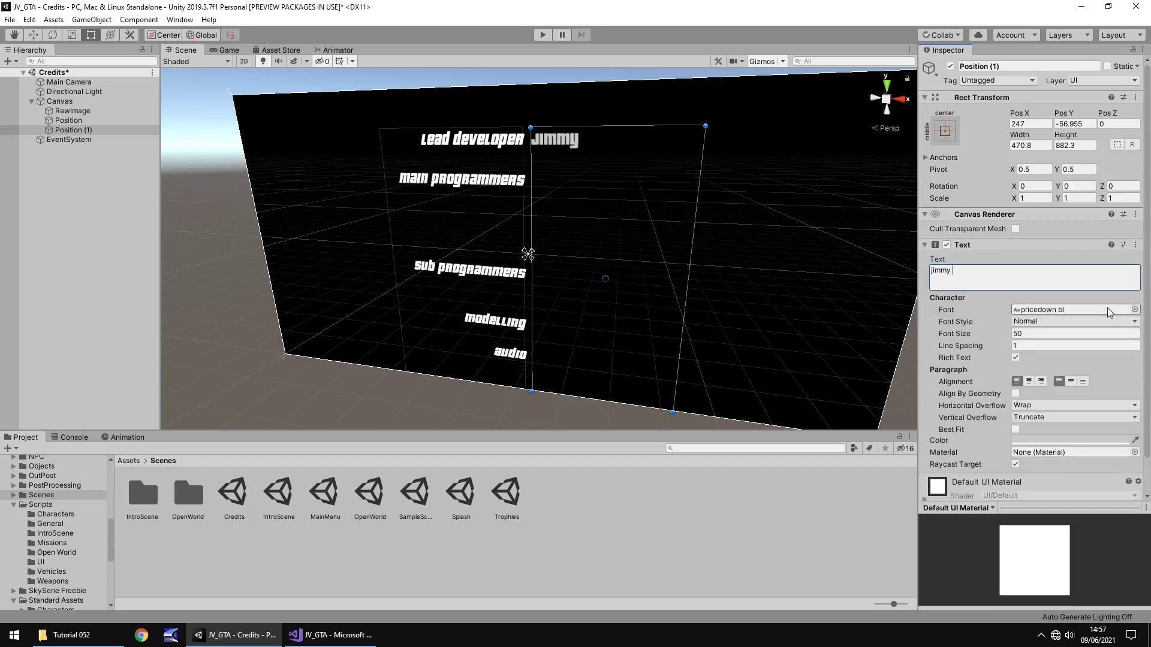
pyautogui.write('vegas')
pyautogui.press('Return')
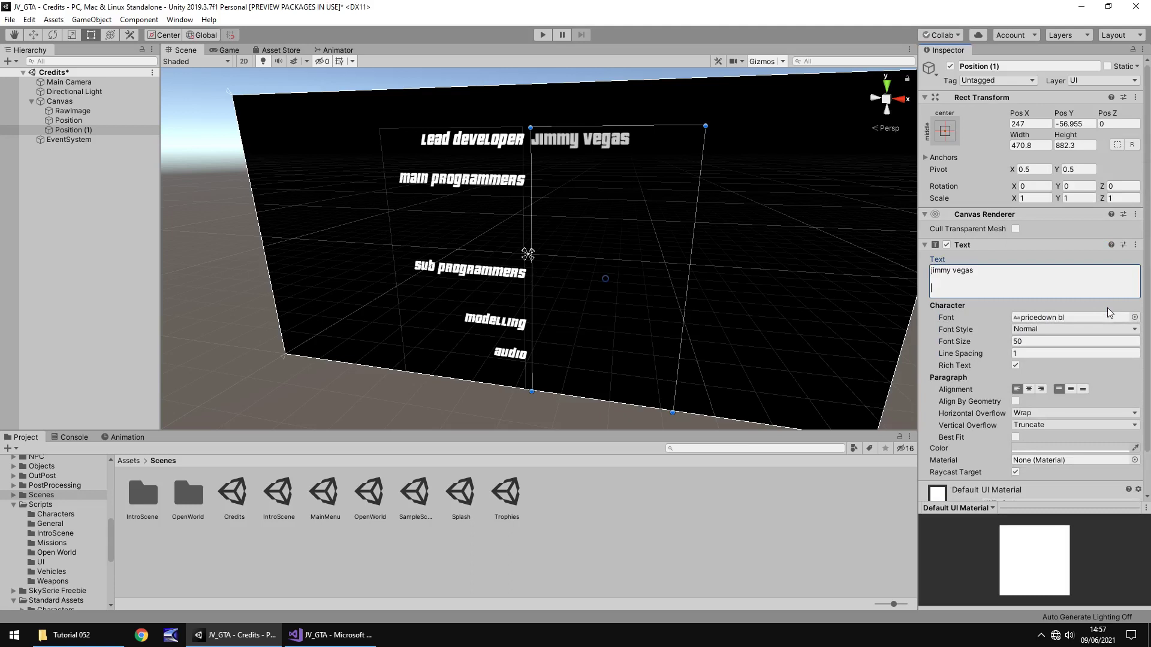
pyautogui.write('boris boris')
pyautogui.press('Return')
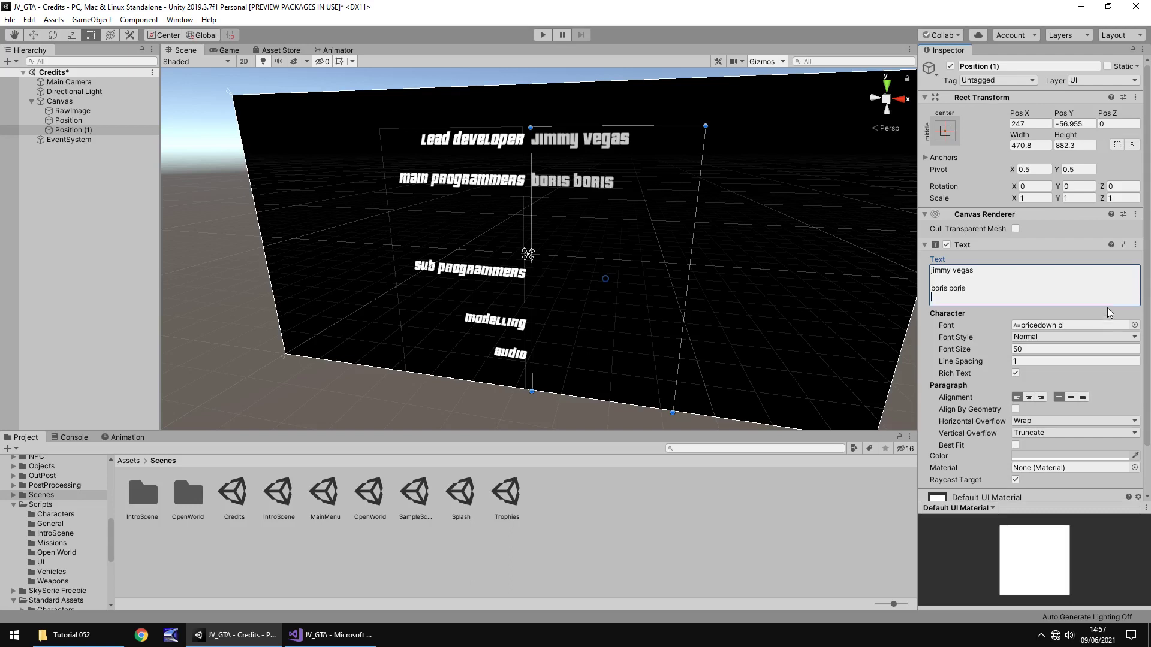
pyautogui.write('fred fred')
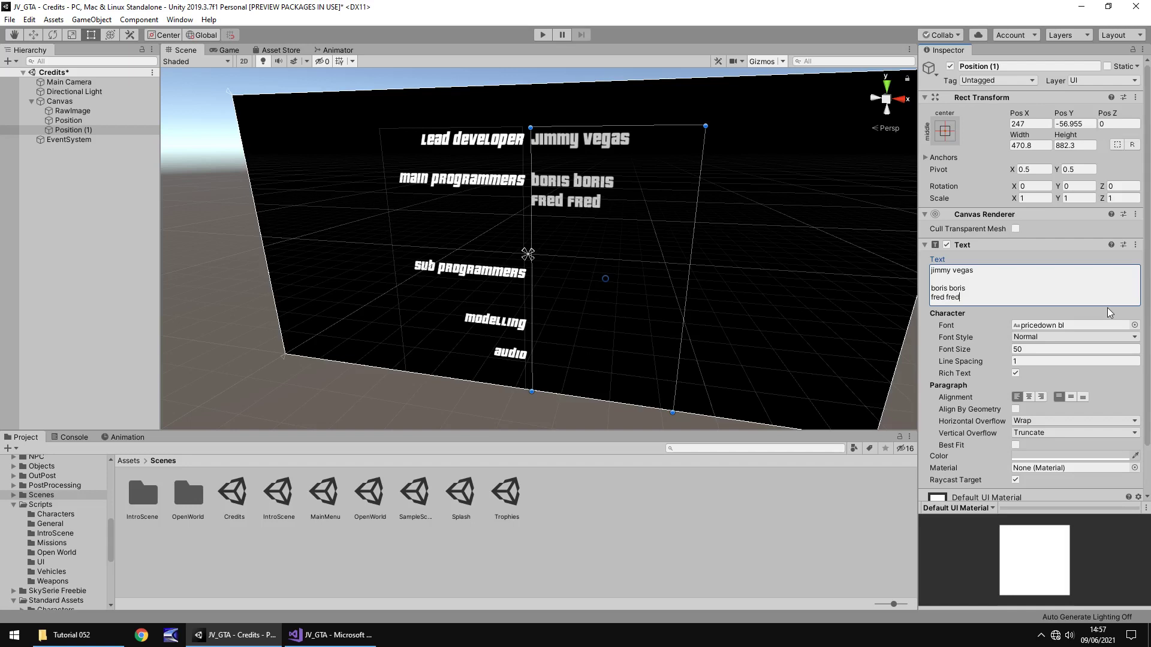
pyautogui.press('Return')
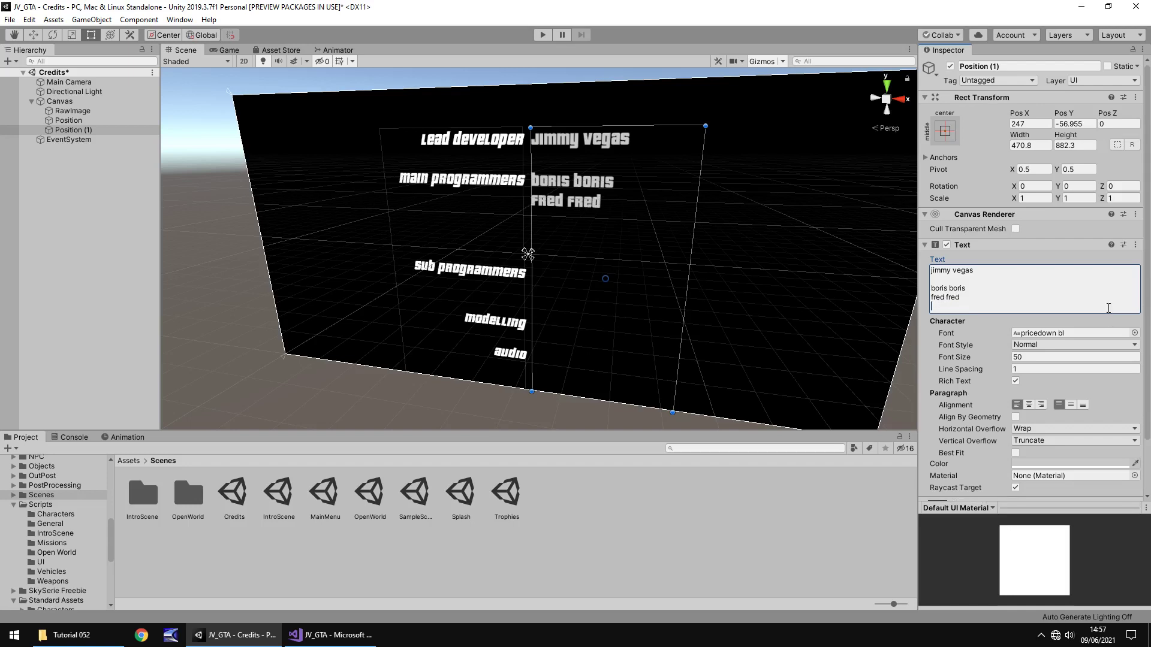
pyautogui.write('jose tron')
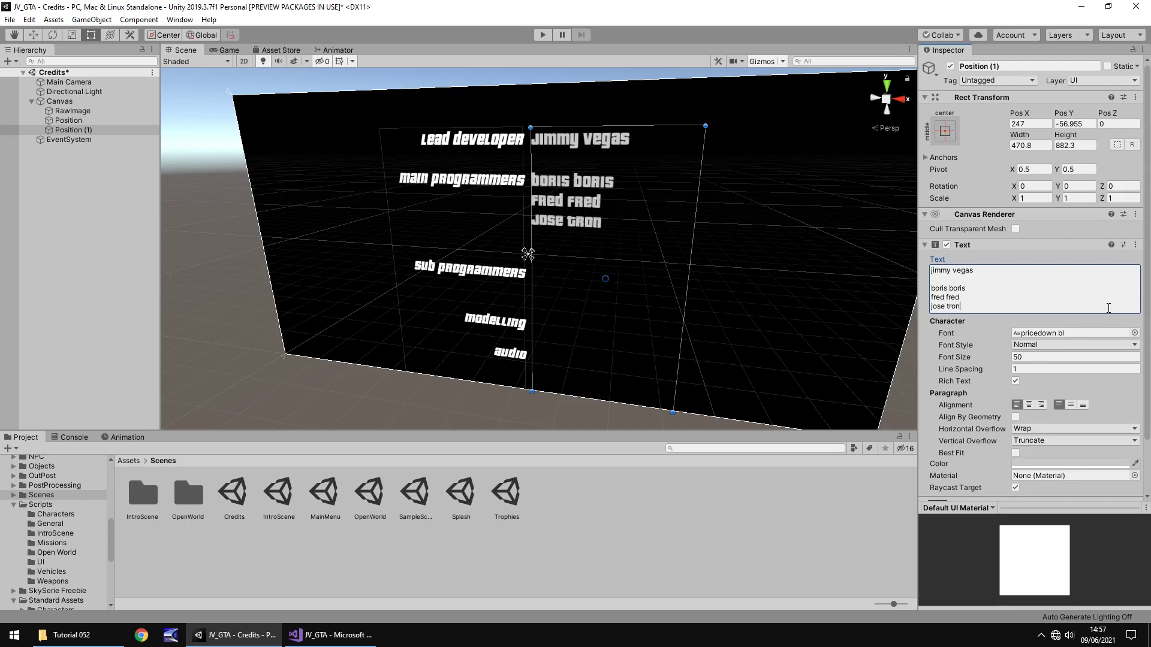
pyautogui.press('Return')
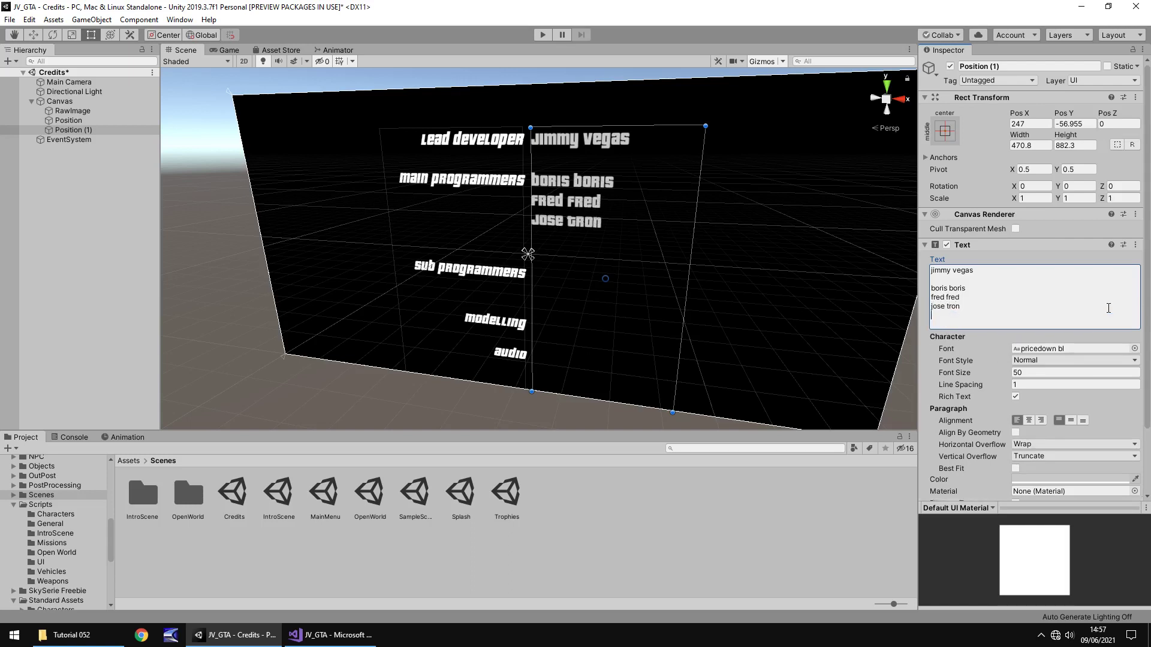
pyautogui.write('mr unity')
pyautogui.press('Return')
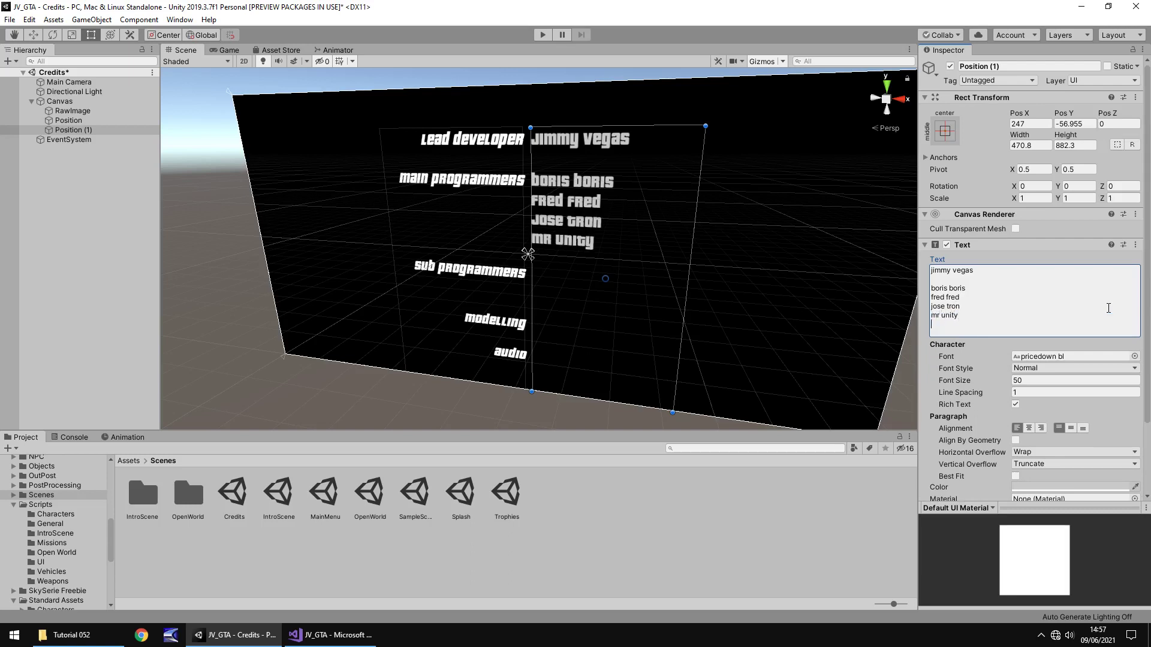
# - Add the sub programmer, modelling and audio contributor names on lines matching their headings
pyautogui.moveTo(735, 190); pyautogui.dragTo(804, 114, button='middle')
pyautogui.click(975, 327)
pyautogui.click(983, 323)
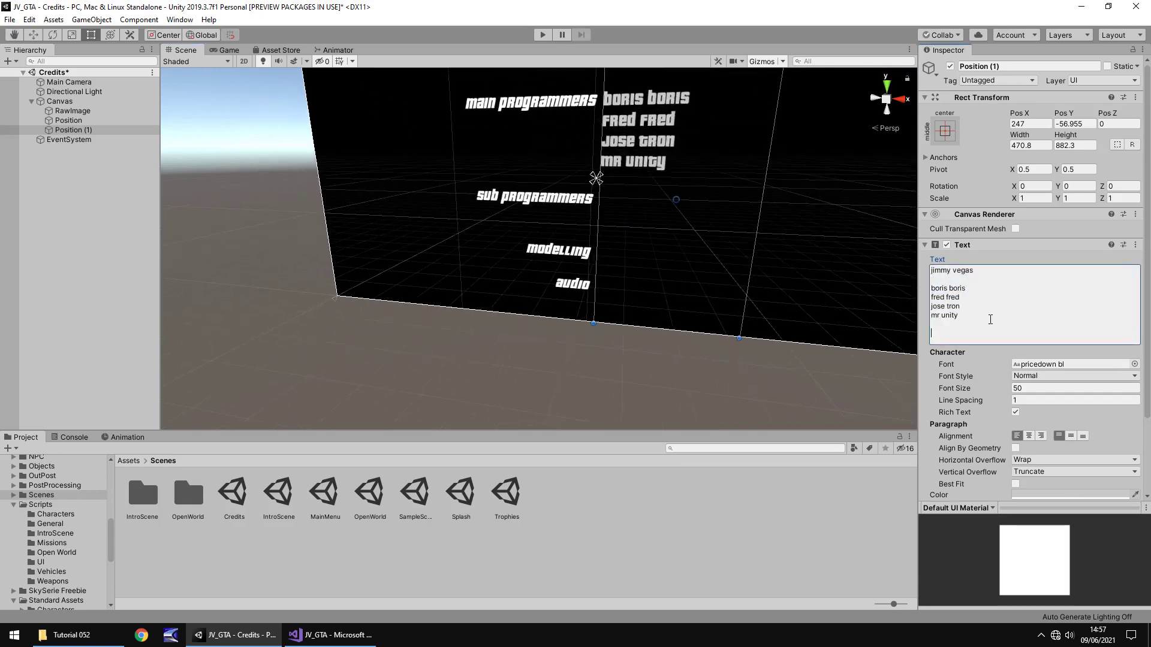
pyautogui.write('jason k')
pyautogui.press('Return')
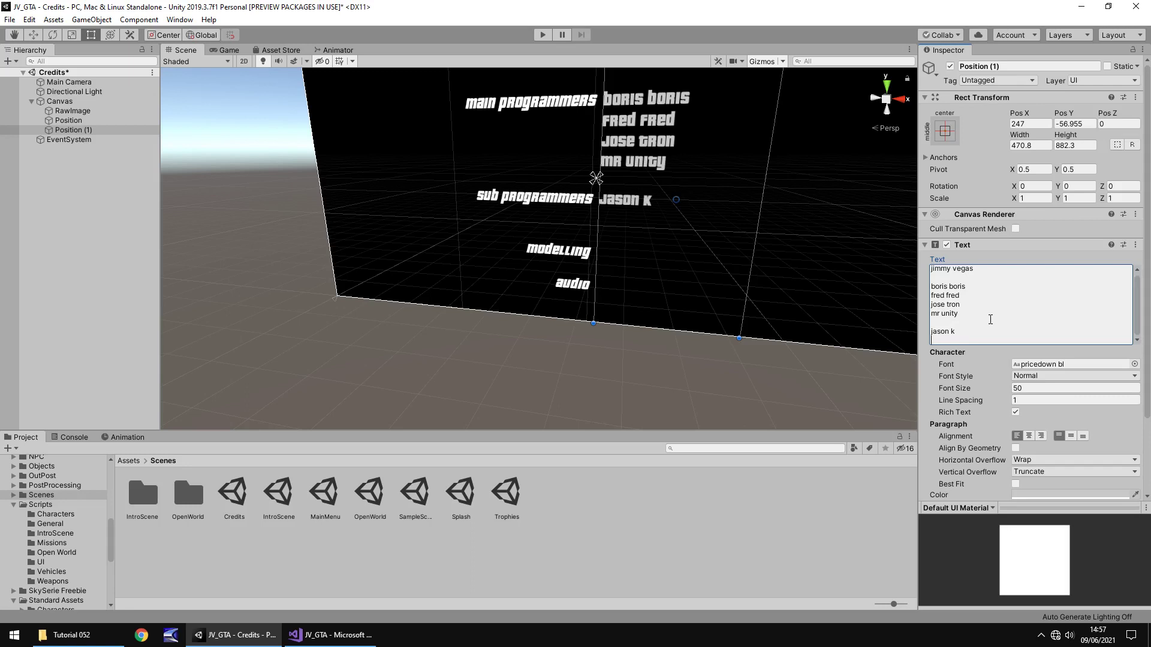
pyautogui.write('doris')
pyautogui.press('Return')
pyautogui.press('Return')
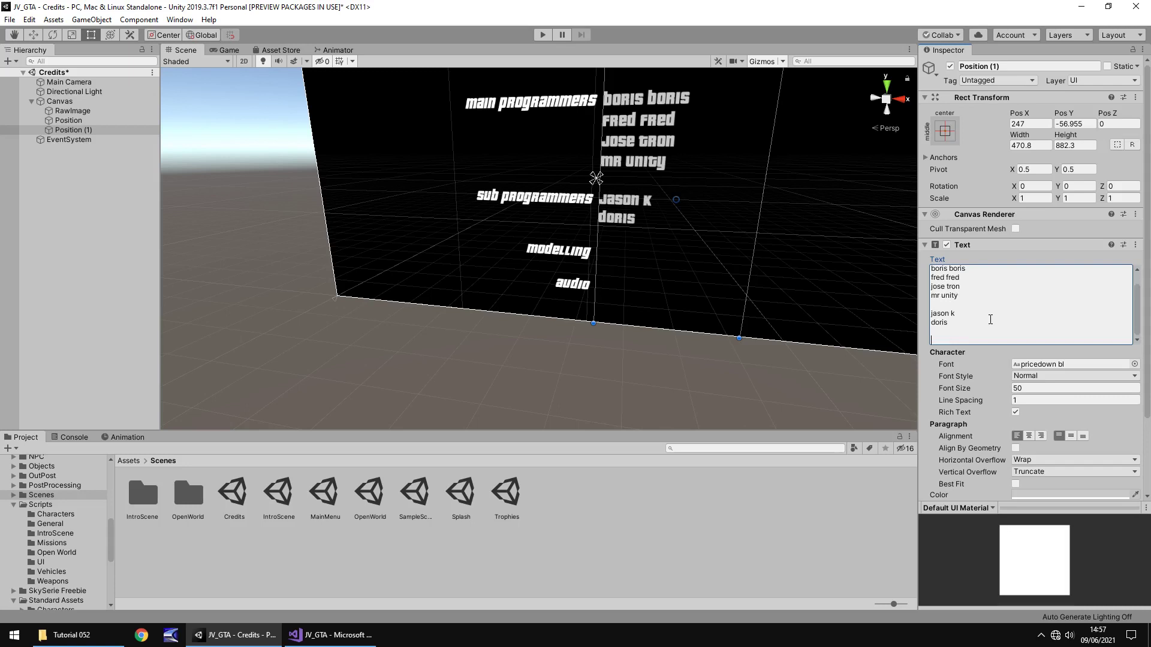
pyautogui.write('mrs')
pyautogui.press('BackSpace')
pyautogui.press('BackSpace')
pyautogui.write('ax peddle')
pyautogui.press('Return')
pyautogui.press('Return')
pyautogui.write('john may')
pyautogui.press('Return')
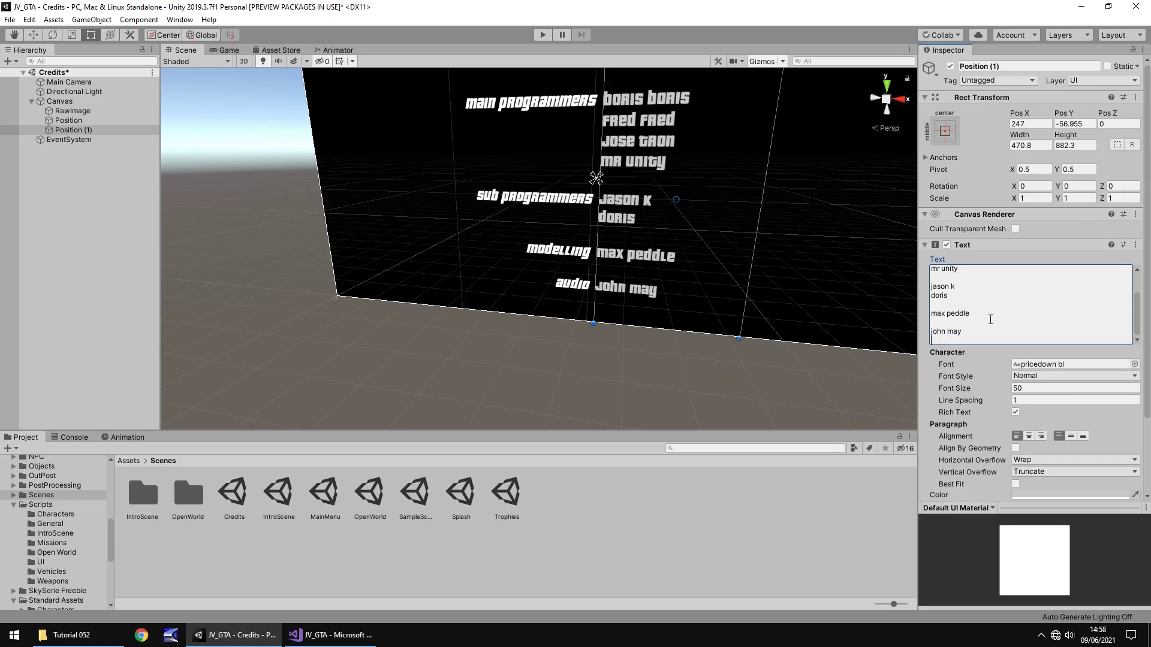
pyautogui.write('april june')
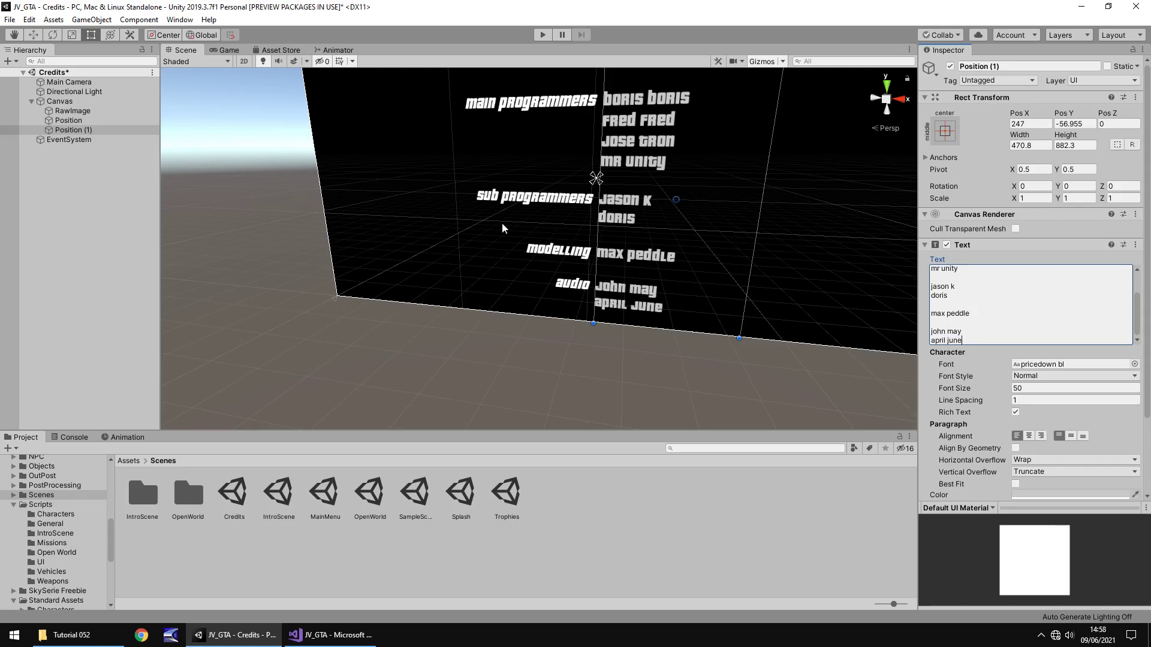
# - Extend both the headings and names boxes downward so special thanks fits
pyautogui.scroll(-5, 515, 223)
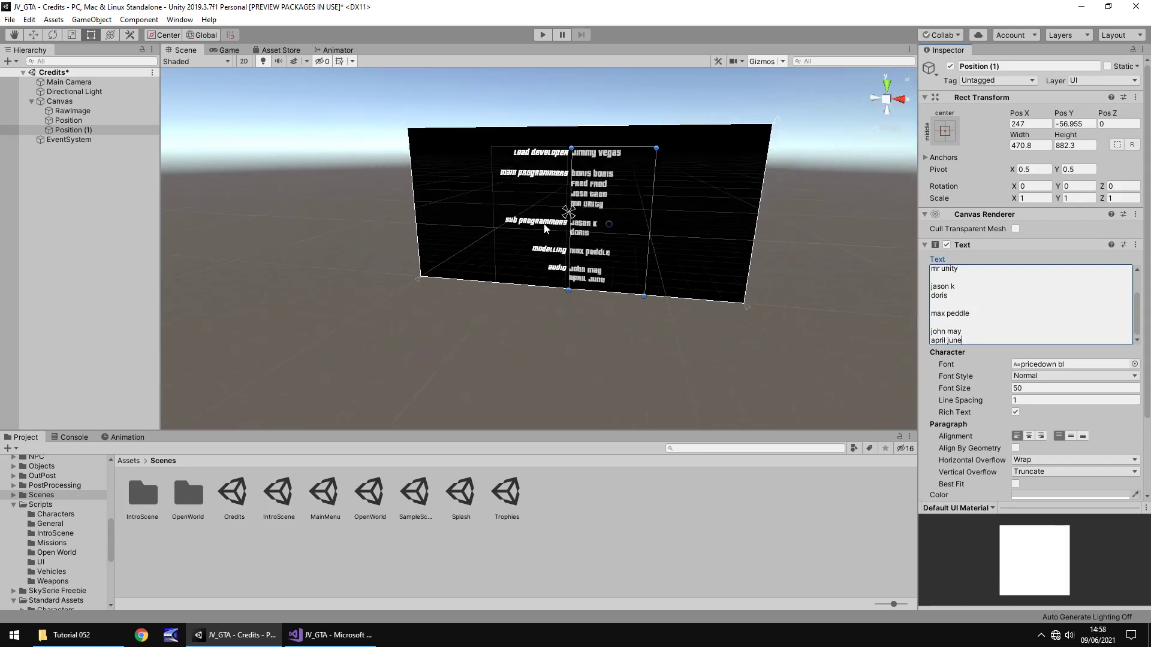
pyautogui.click(542, 272)
pyautogui.moveTo(532, 290); pyautogui.dragTo(532, 311)
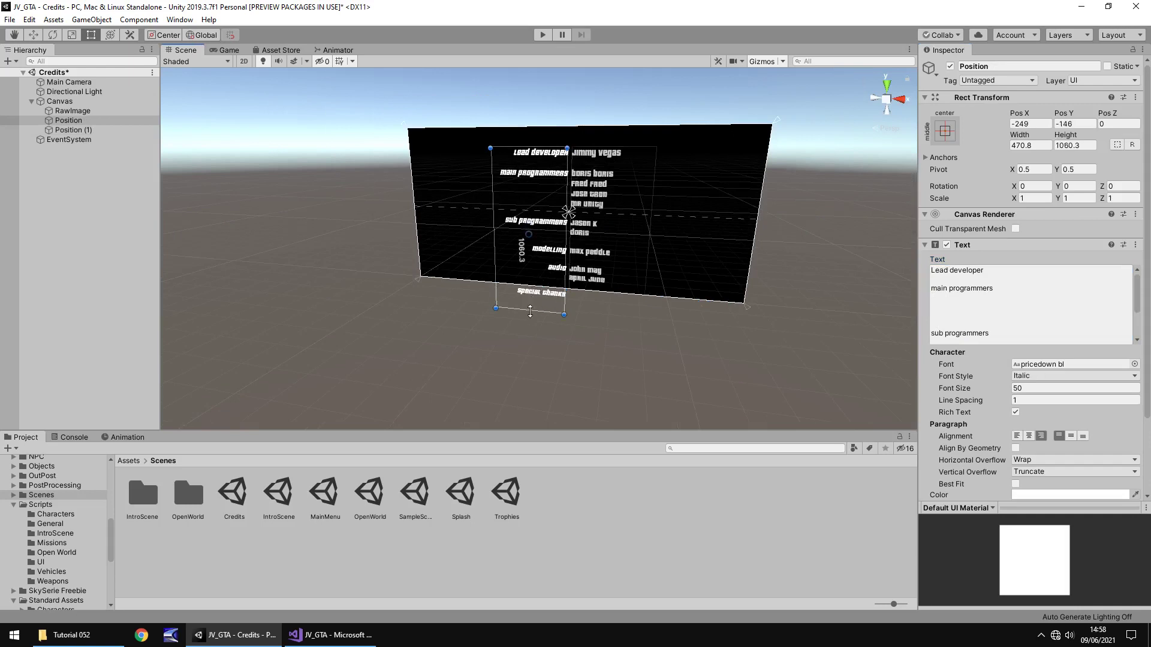
pyautogui.click(614, 269)
pyautogui.moveTo(604, 305); pyautogui.dragTo(605, 318)
# - Append a special-thanks contributor name at the end of the names text
pyautogui.click(981, 336)
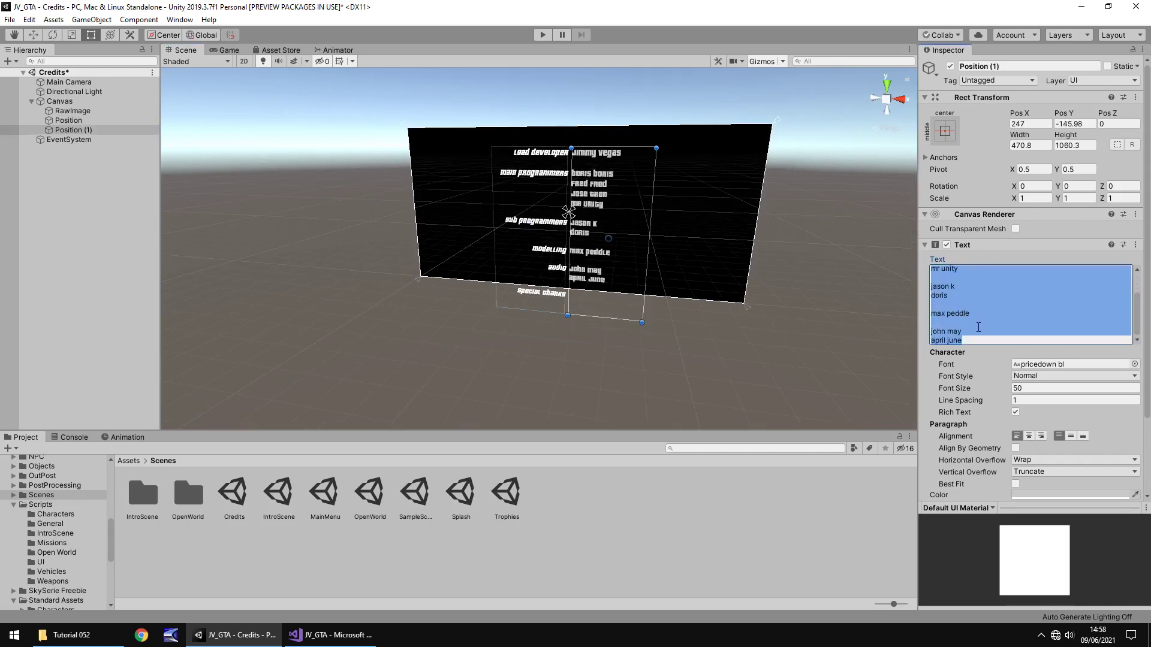
pyautogui.click(979, 330)
pyautogui.hotkey('ctrl', 'End')
pyautogui.press('Return')
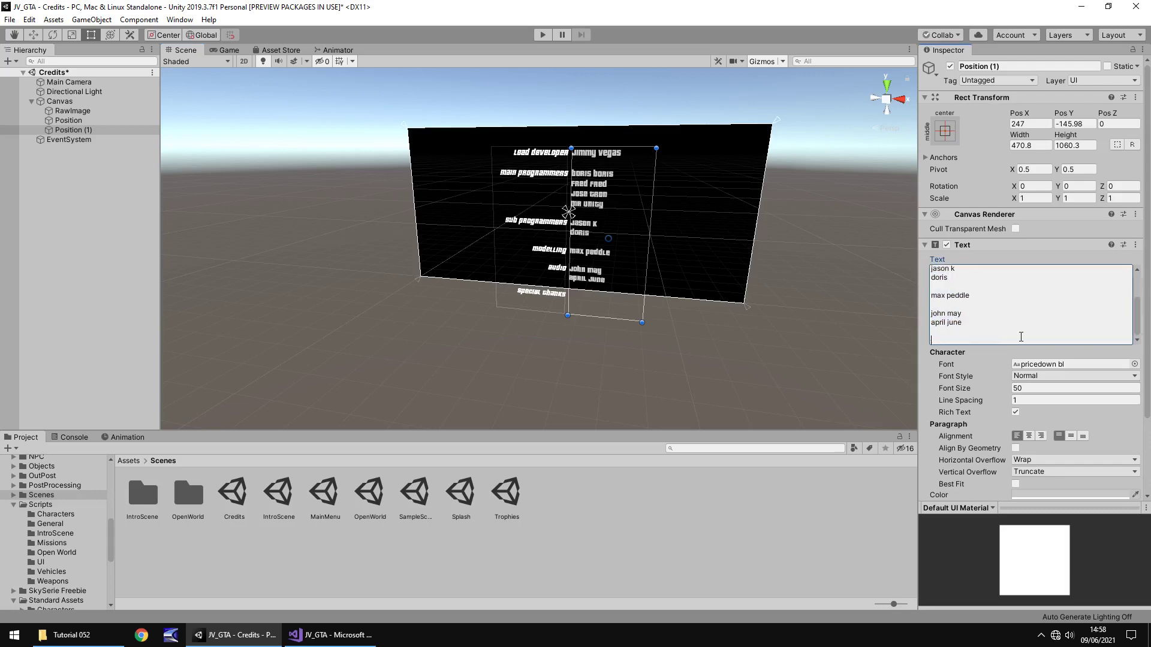
pyautogui.write('mrs vegas')
# - Rename Position (1) to 'Names'
pyautogui.click(78, 121)
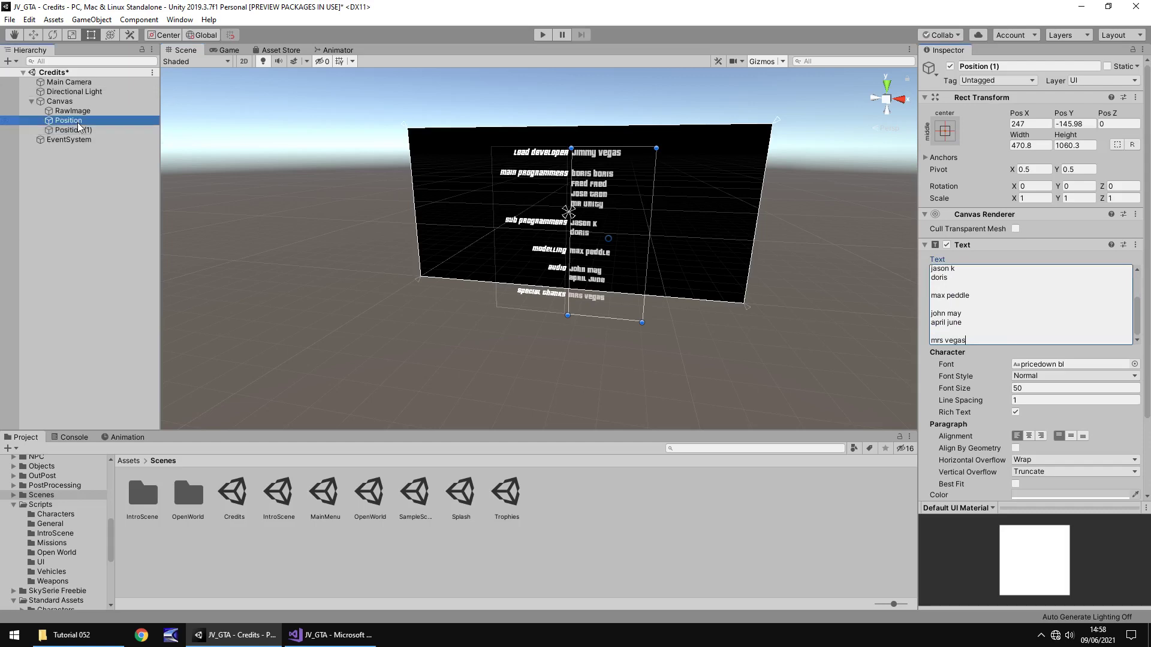
pyautogui.click(86, 128)
pyautogui.click(85, 128)
pyautogui.write('Names')
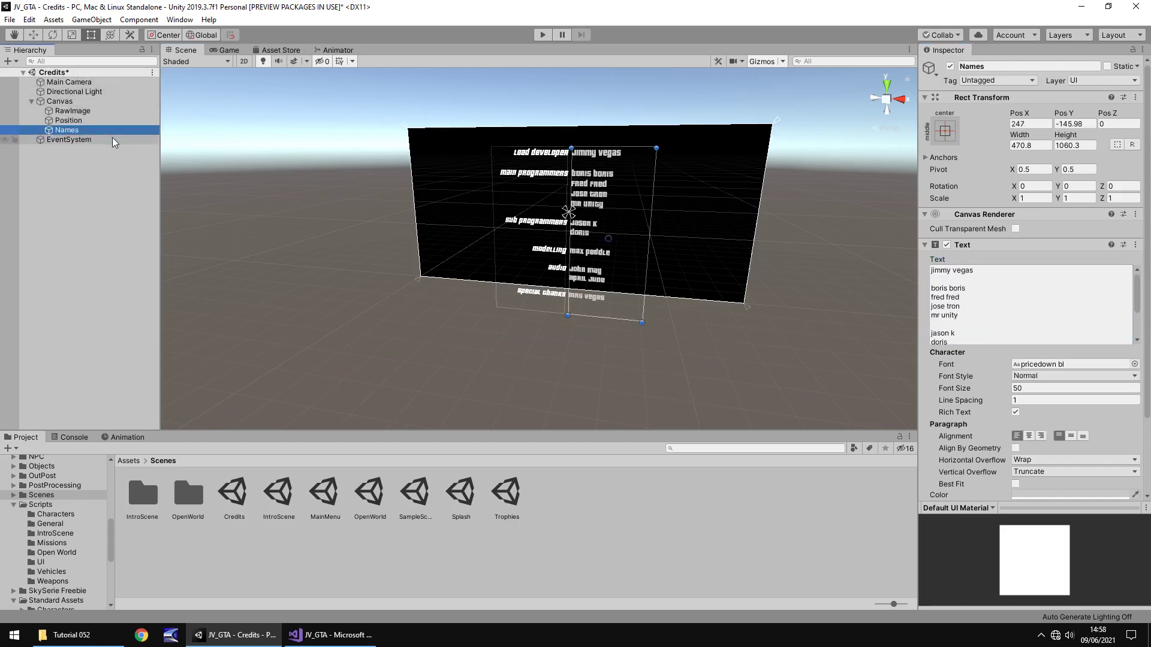
pyautogui.press('Return')
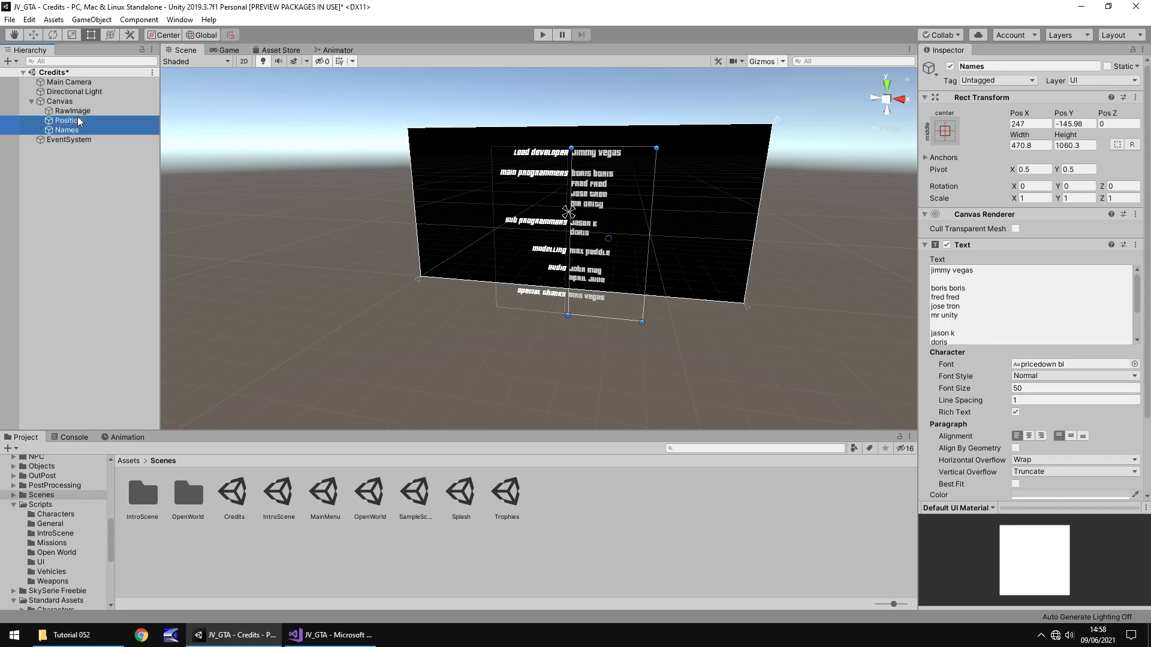
# - Move both credit columns together down below the black canvas
pyautogui.keyDown('ctrl'); pyautogui.click(77, 120); pyautogui.keyUp('ctrl')
pyautogui.click(39, 36)
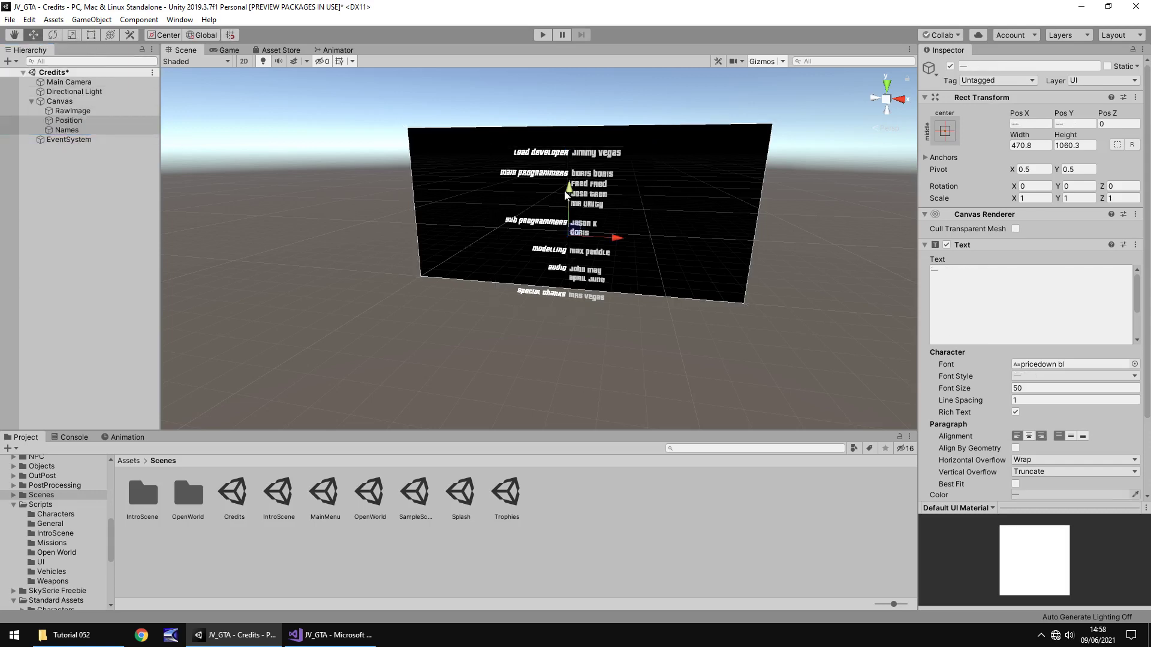
pyautogui.moveTo(569, 219); pyautogui.dragTo(563, 329)
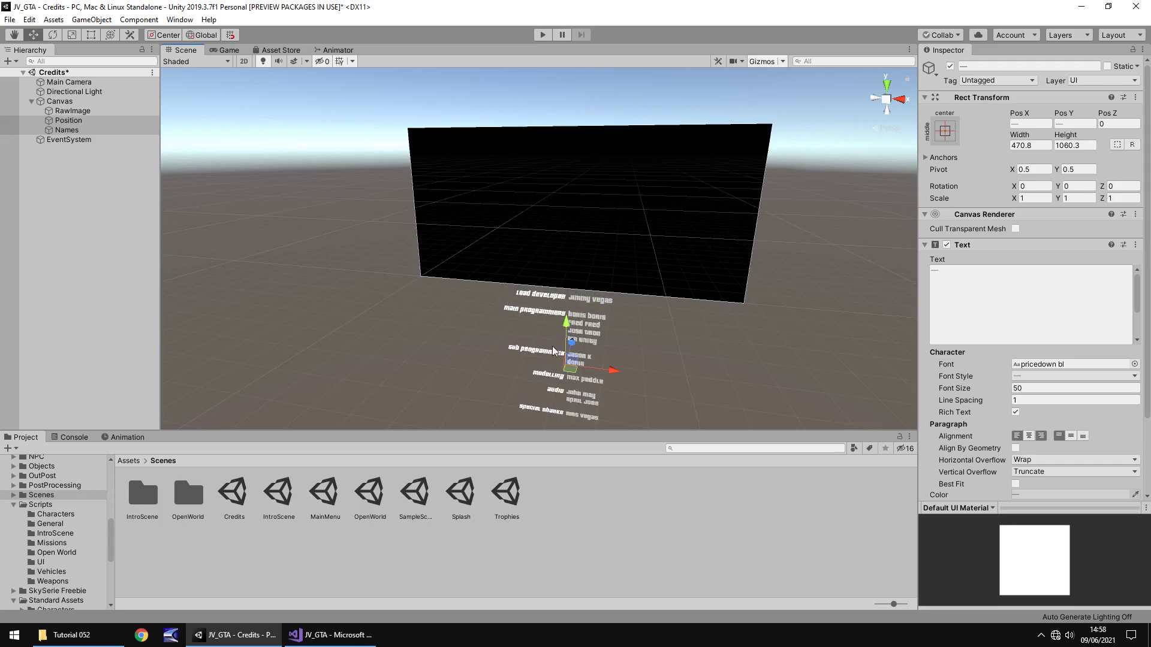
# - Create a new animation clip named CreditScroll on the credits heading text
pyautogui.click(521, 334)
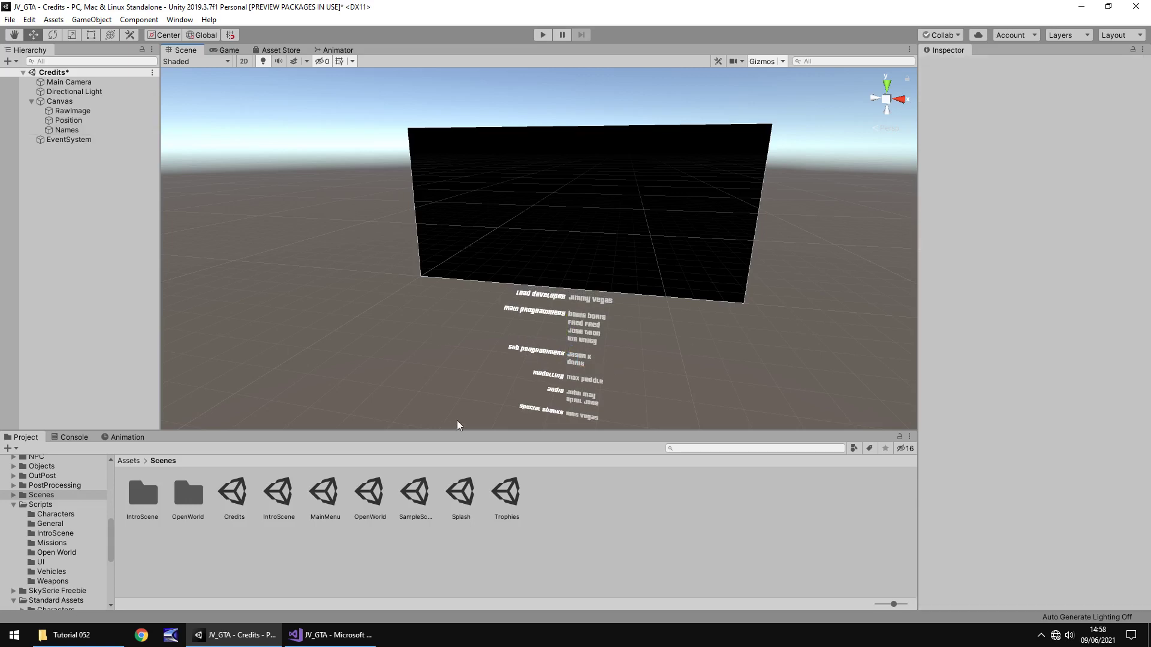
pyautogui.scroll(10, 60, 503)
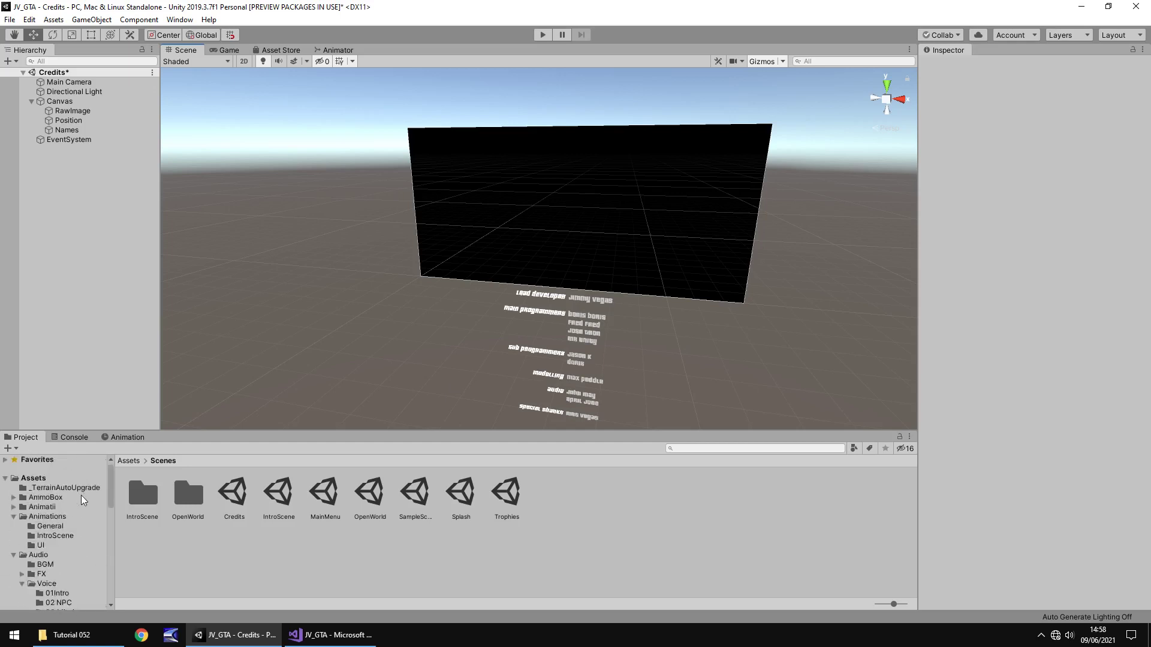
pyautogui.click(41, 543)
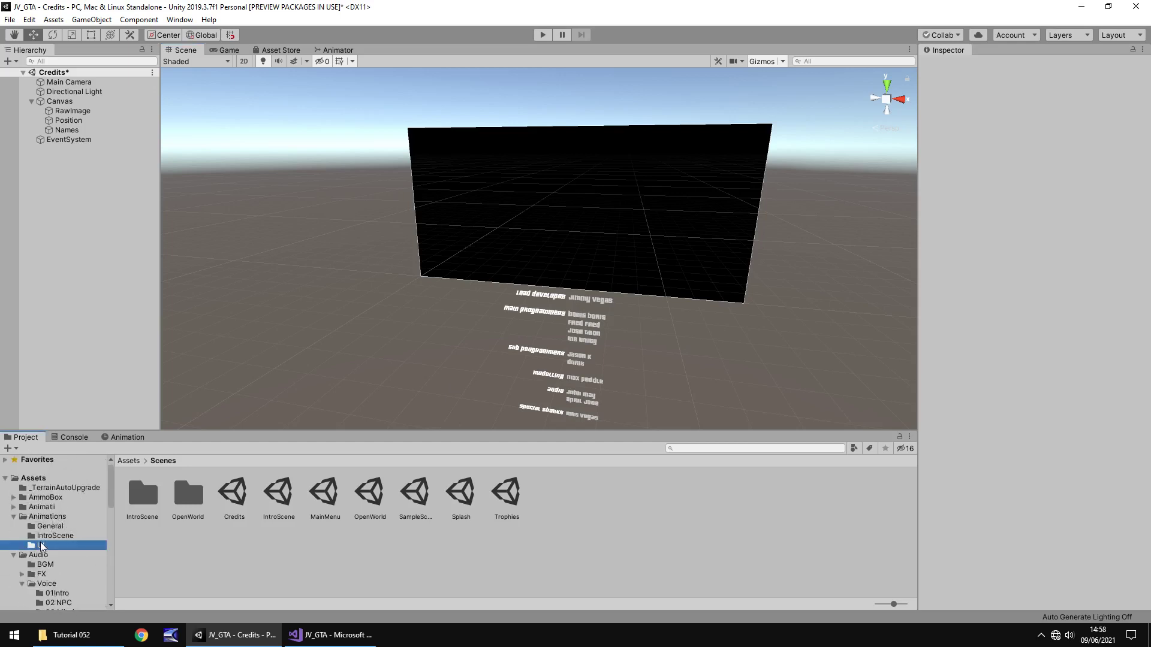
pyautogui.click(545, 296)
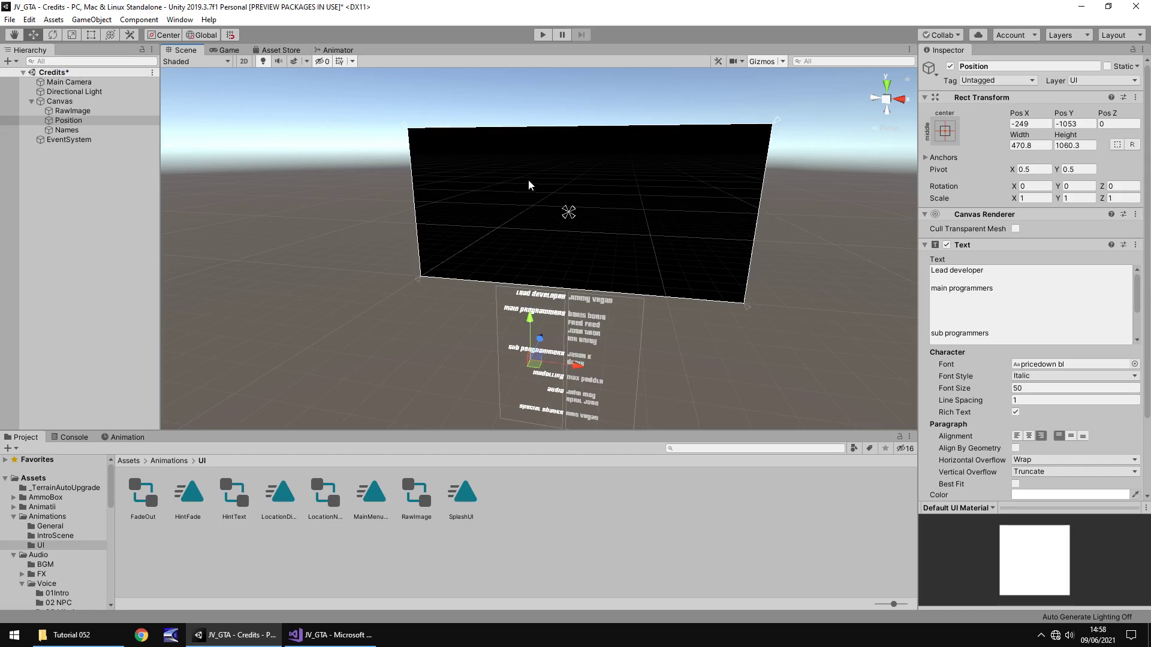
pyautogui.click(120, 438)
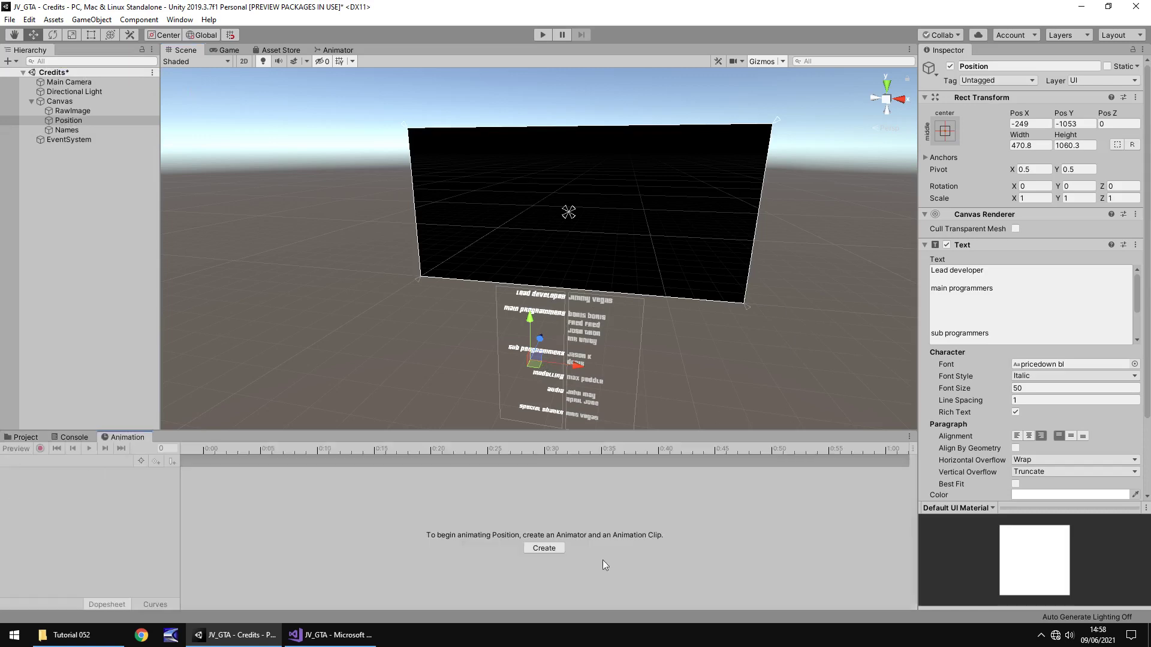
pyautogui.click(560, 548)
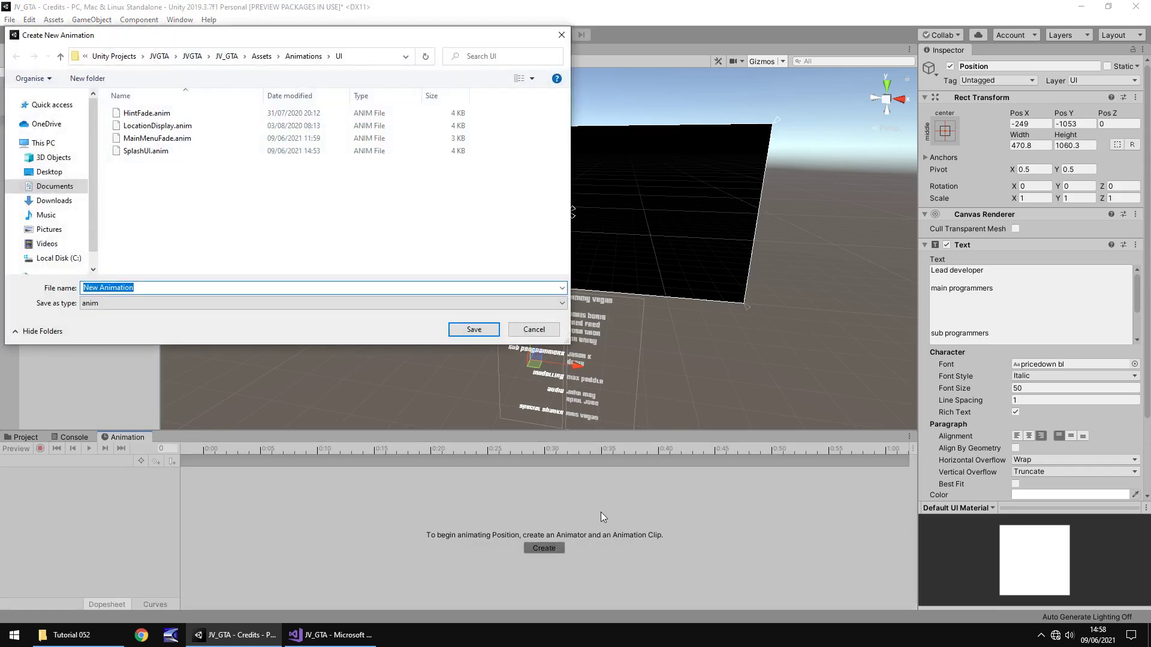
pyautogui.write('CreditScroll')
pyautogui.press('Return')
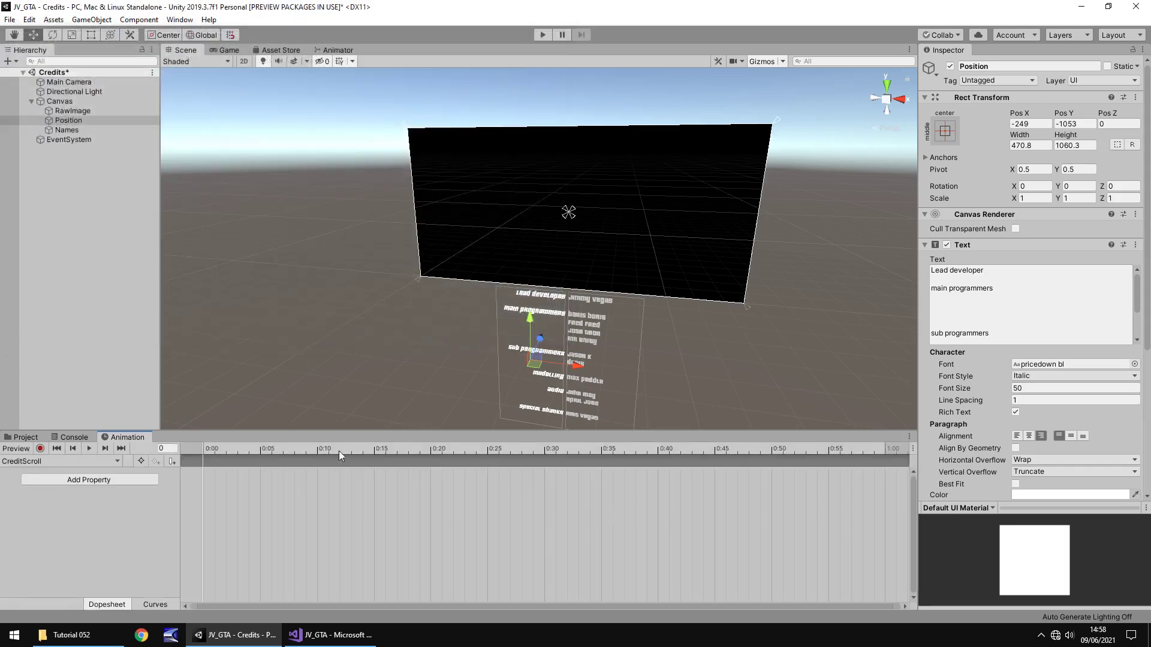
# - Record Pos Y -1053 at frame 0, then drag the text up to 970 at frame 600
pyautogui.click(40, 449)
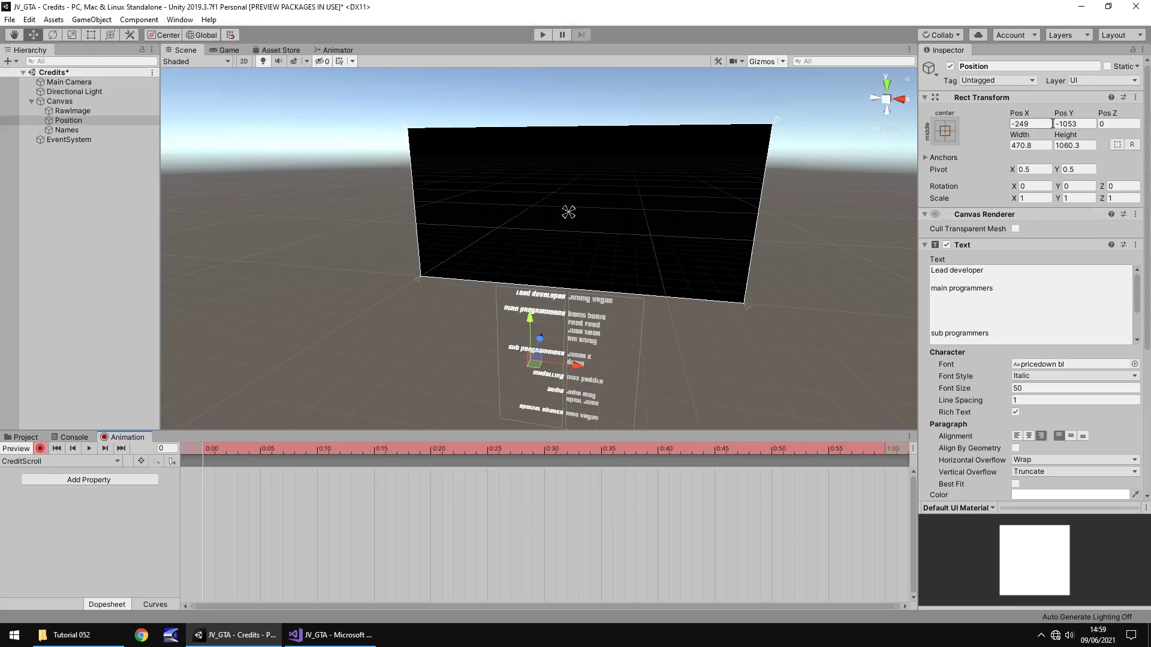
pyautogui.click(1076, 124)
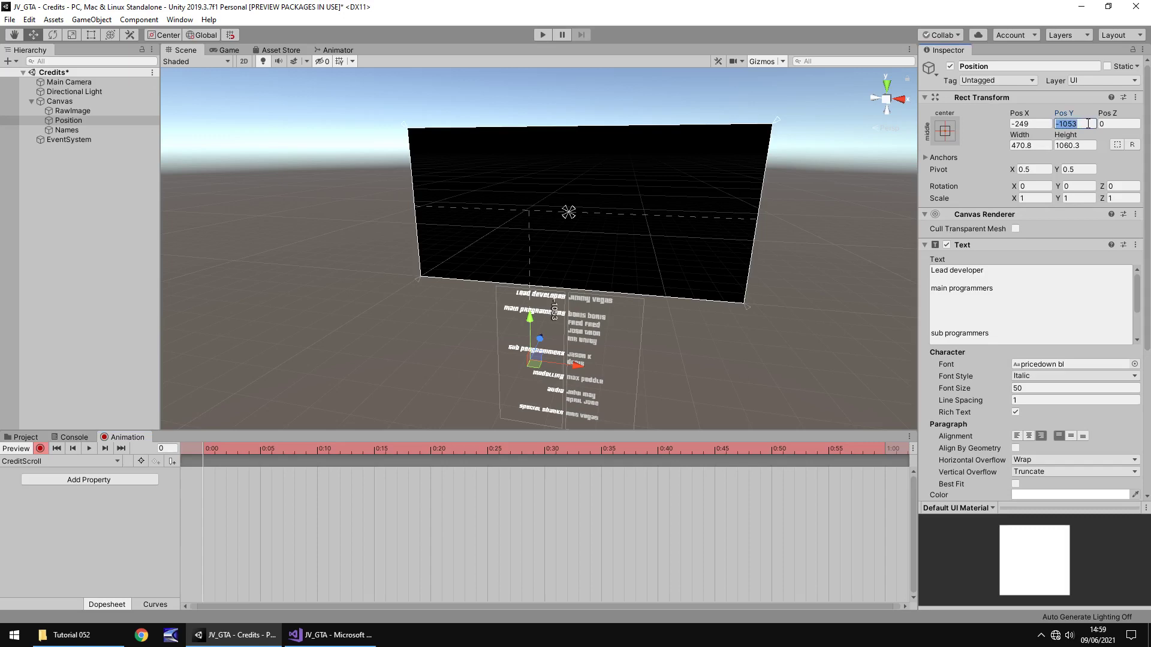
pyautogui.write('-1053')
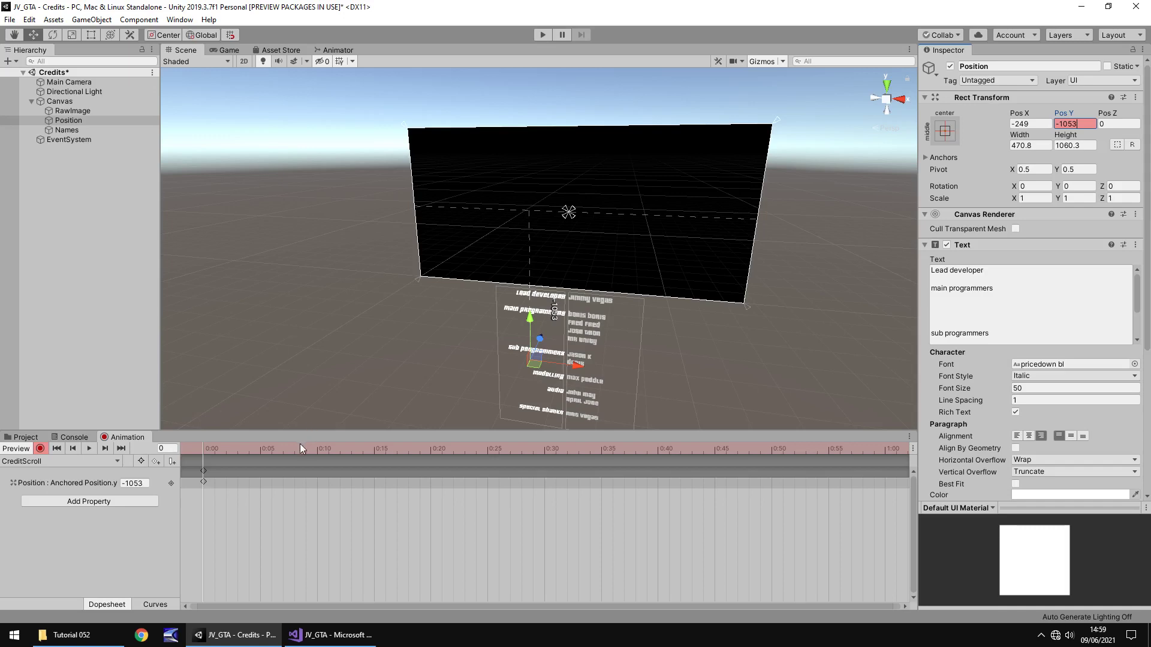
pyautogui.click(161, 448)
pyautogui.write('600')
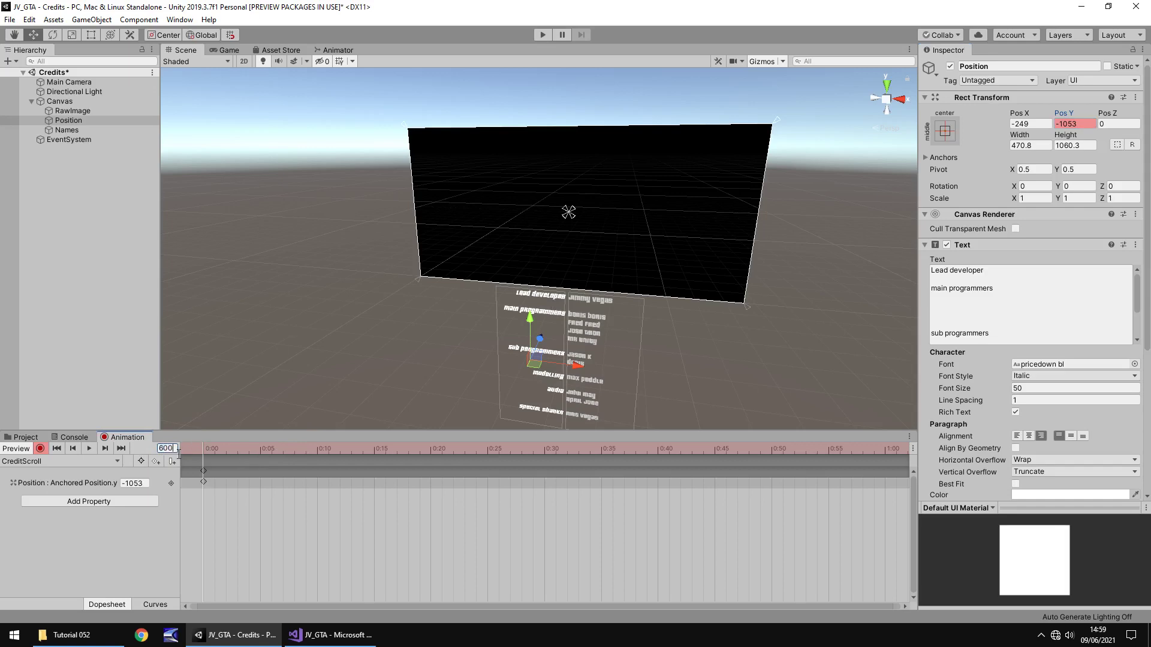
pyautogui.press('Return')
pyautogui.moveTo(537, 315); pyautogui.dragTo(520, 65)
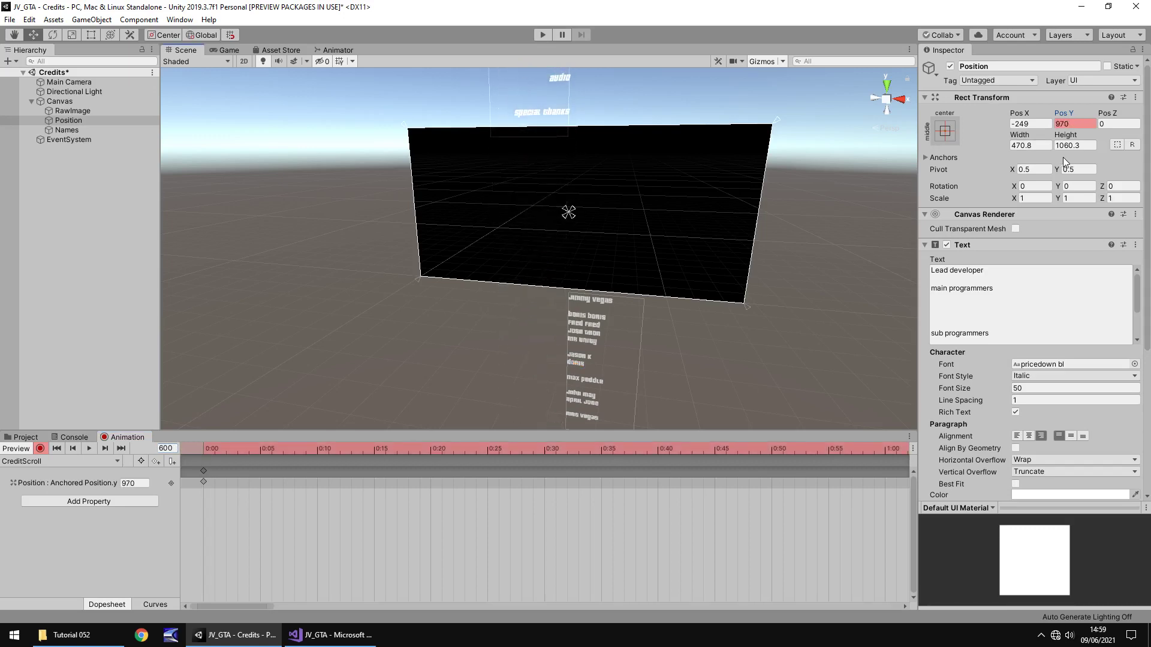
pyautogui.click(40, 449)
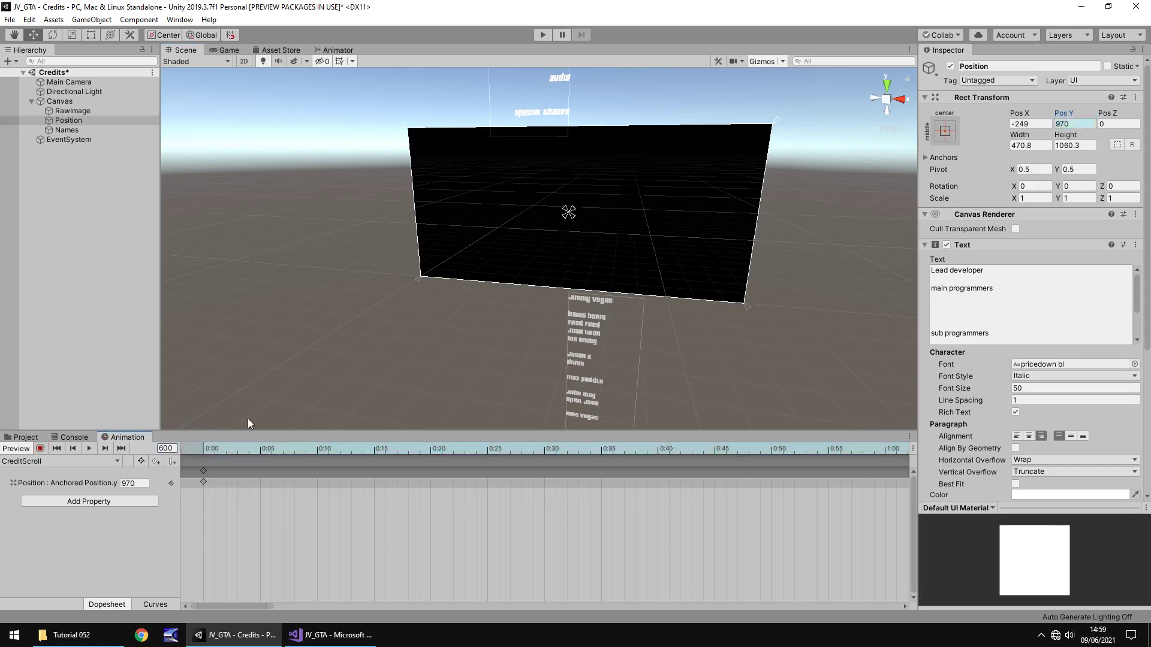
# - Play the Credits scene to watch the headings scroll up, then stop and show the Project assets
pyautogui.click(540, 35)
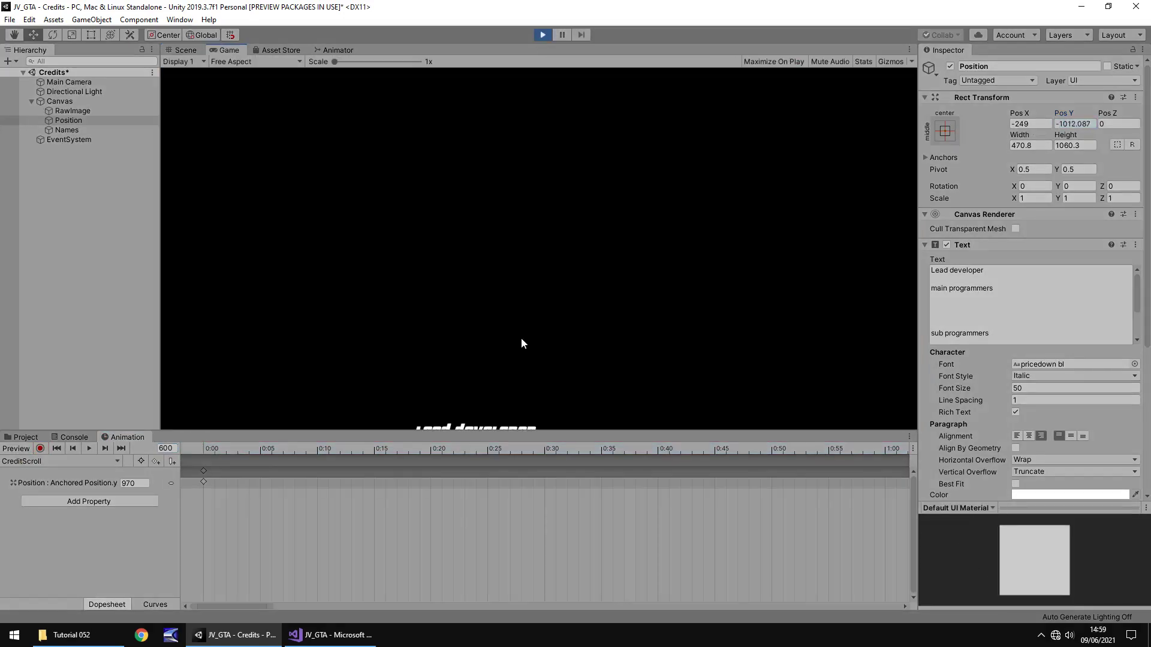
pyautogui.click(542, 35)
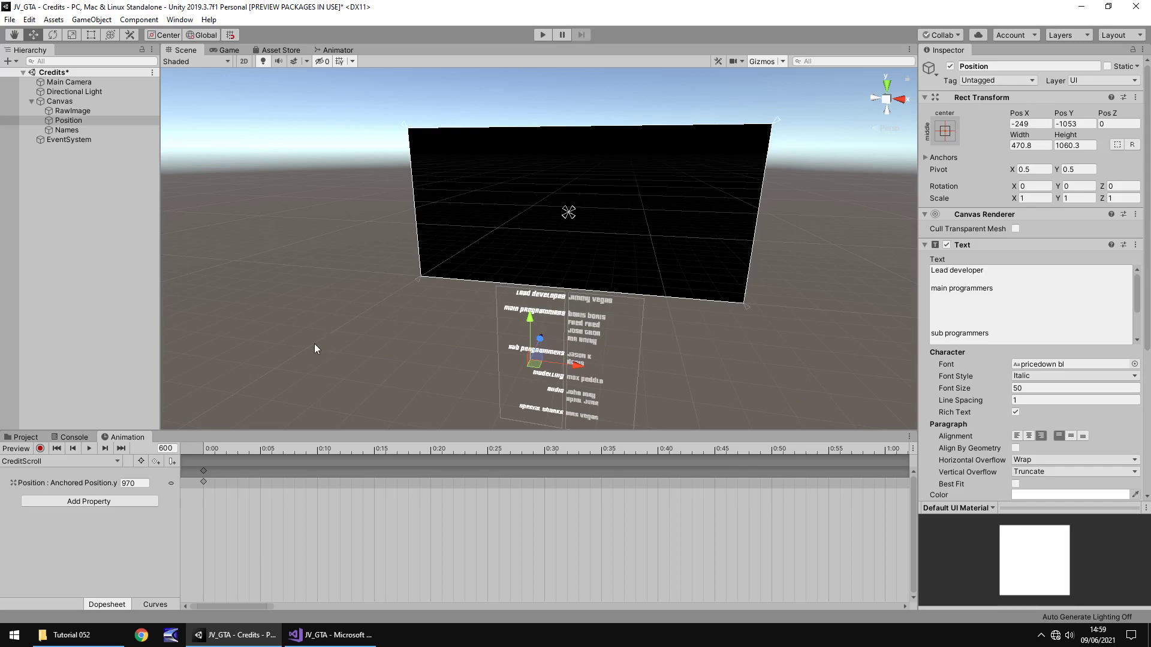
pyautogui.click(29, 437)
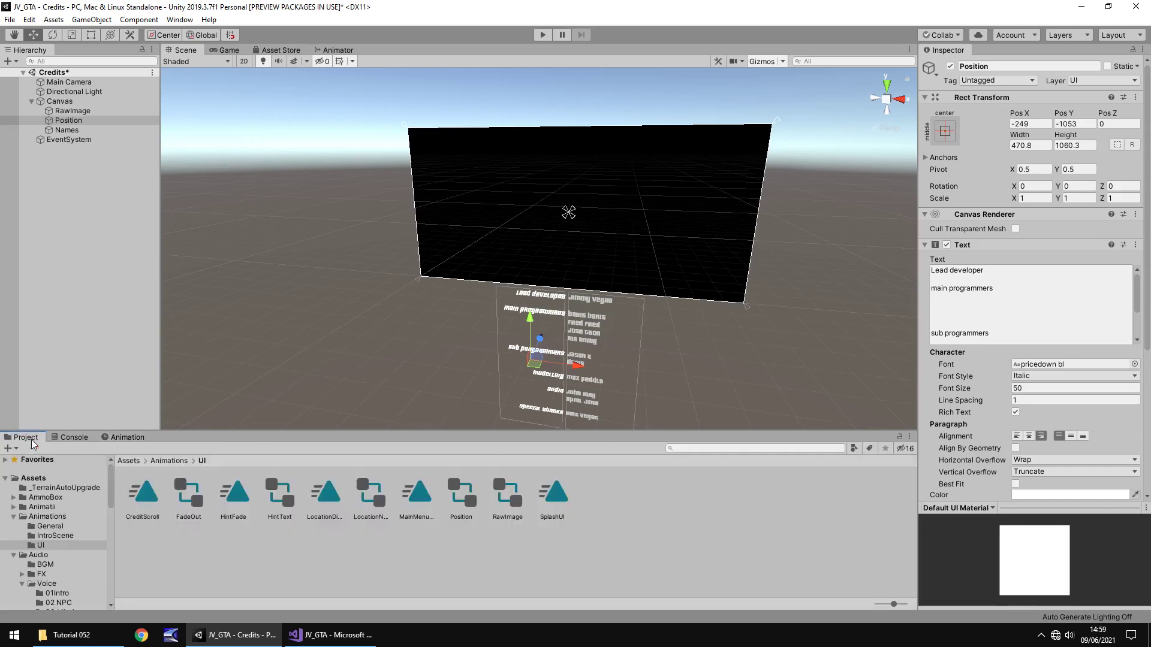
# - Turn off Loop Time on CreditScroll and drag the clip onto the Names text
pyautogui.click(66, 131)
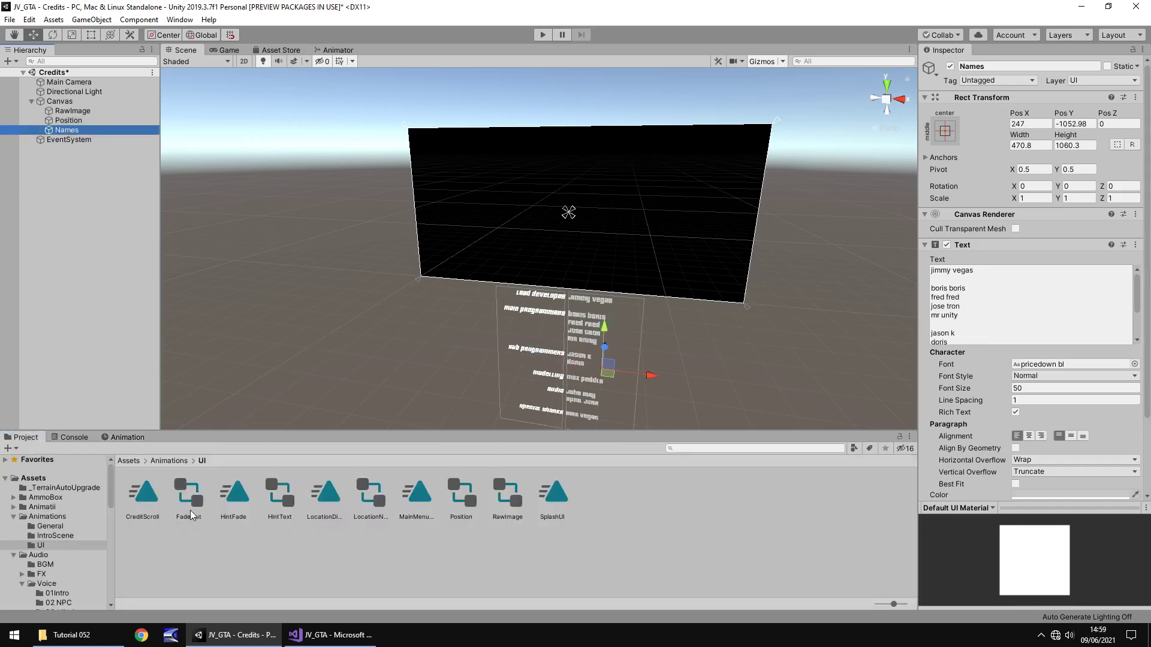
pyautogui.click(148, 502)
pyautogui.click(1016, 106)
pyautogui.moveTo(144, 510); pyautogui.dragTo(67, 131)
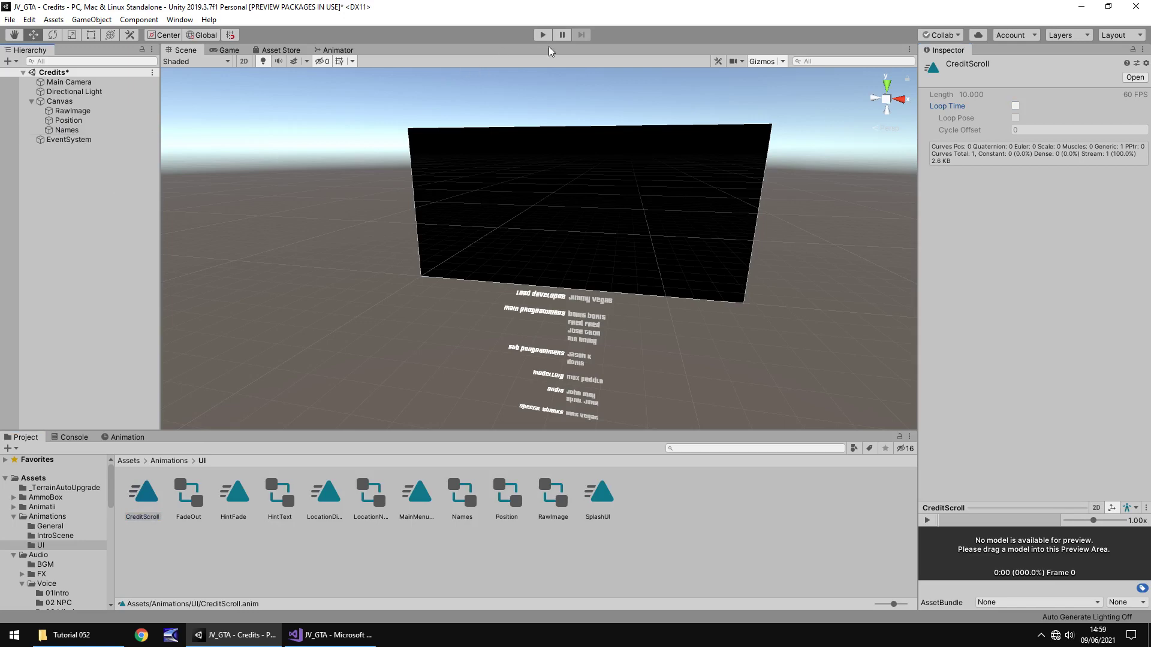
# - Play the scene to check both credit columns scroll up once
pyautogui.click(542, 35)
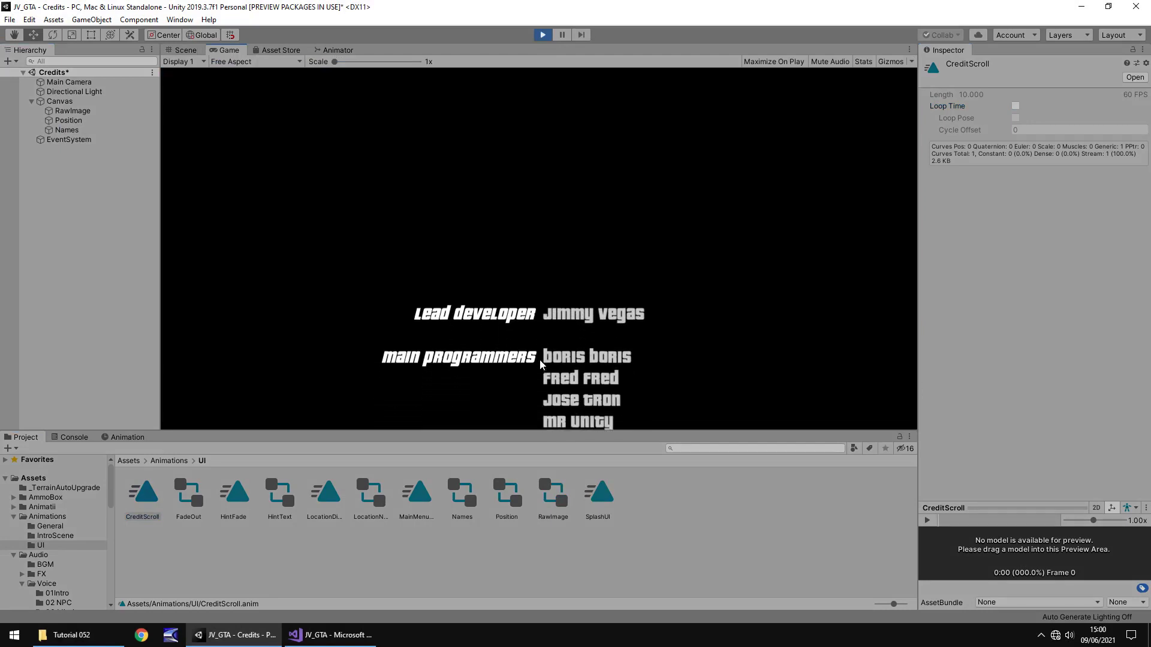
pyautogui.click(542, 35)
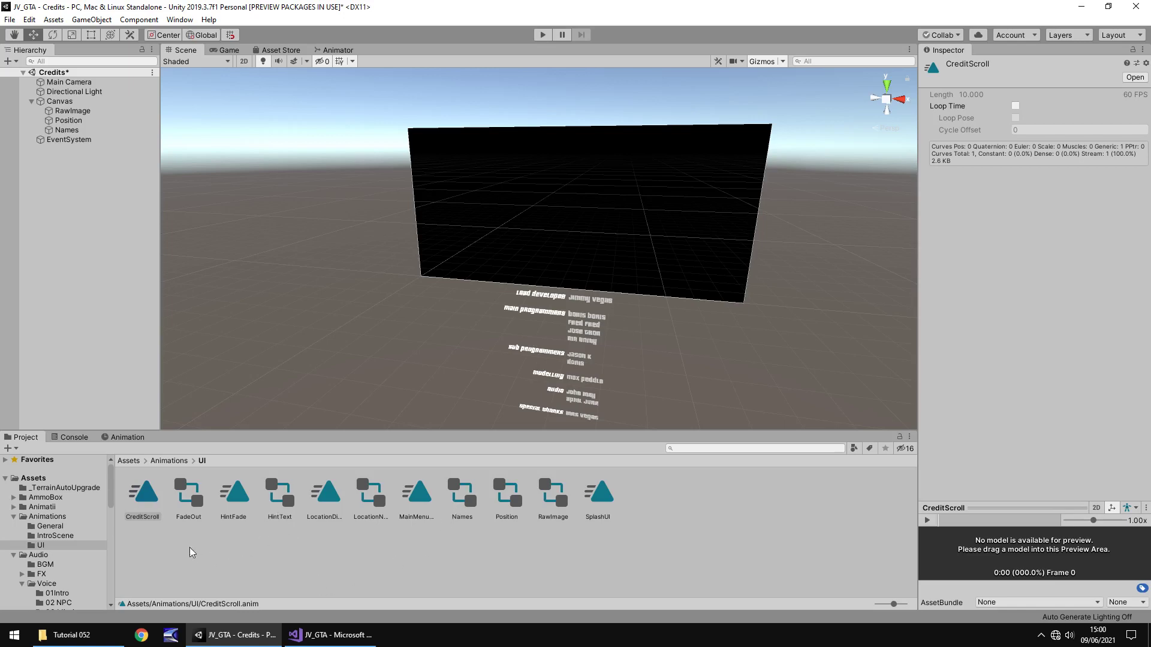
pyautogui.scroll(-5, 48, 539)
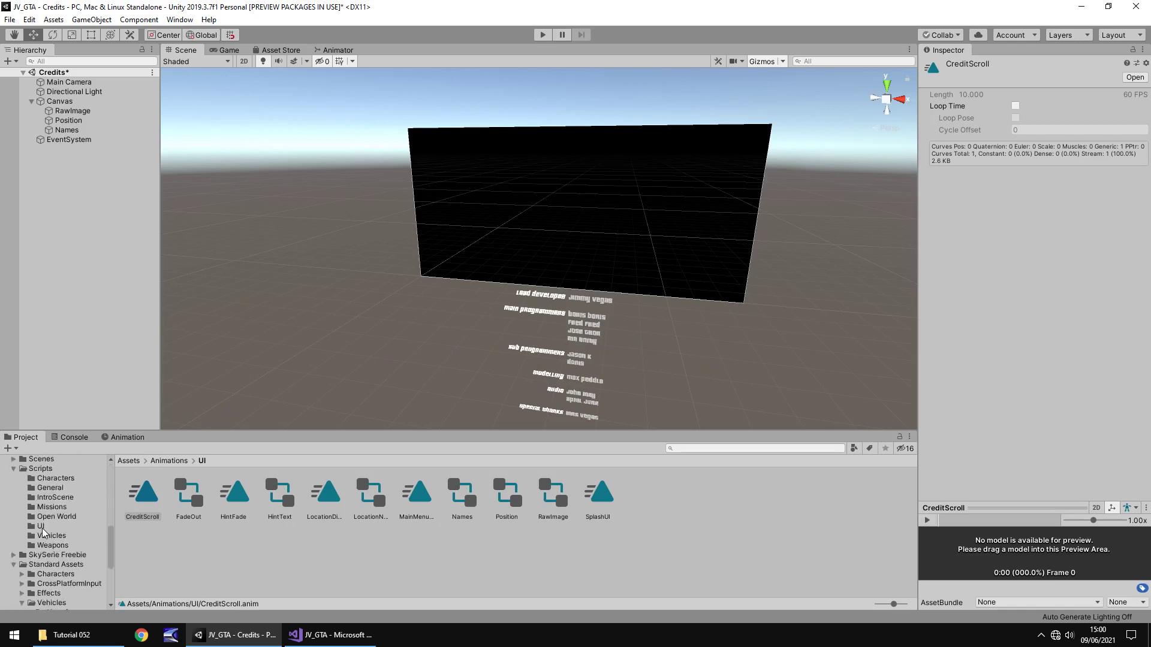
# - Duplicate SplashToMenu in Scripts/UI with Ctrl+D and rename the copy CredToMenu
pyautogui.click(39, 527)
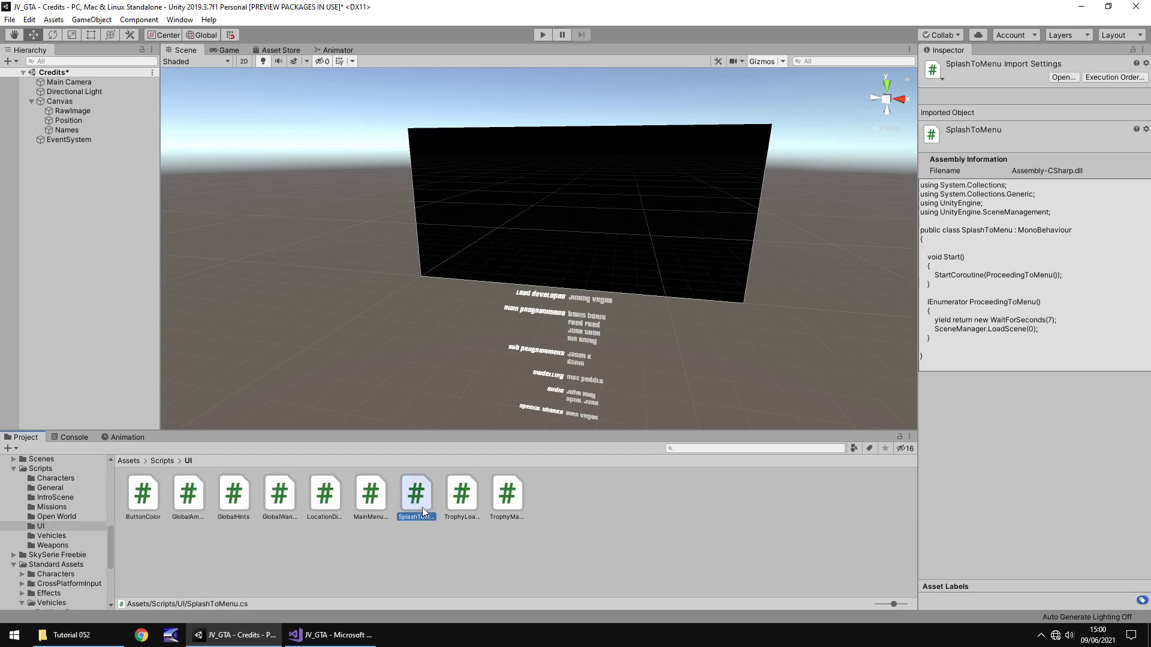
pyautogui.hotkey('ctrl', 'd')
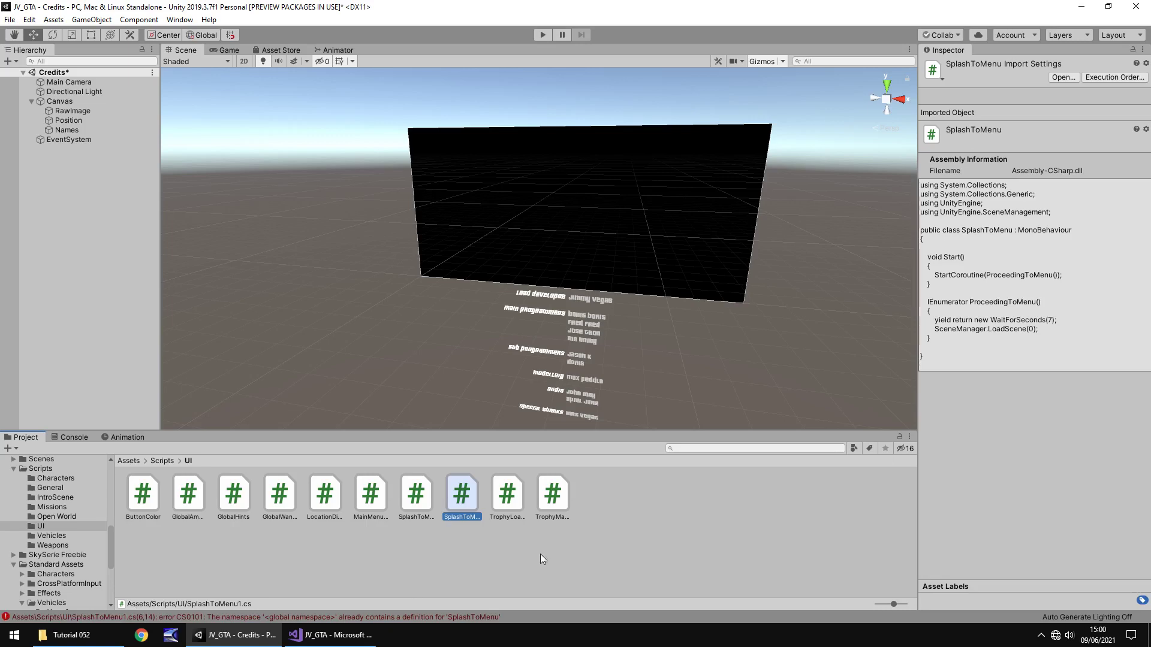
pyautogui.press('F2')
pyautogui.write('CredToMenu')
pyautogui.press('Return')
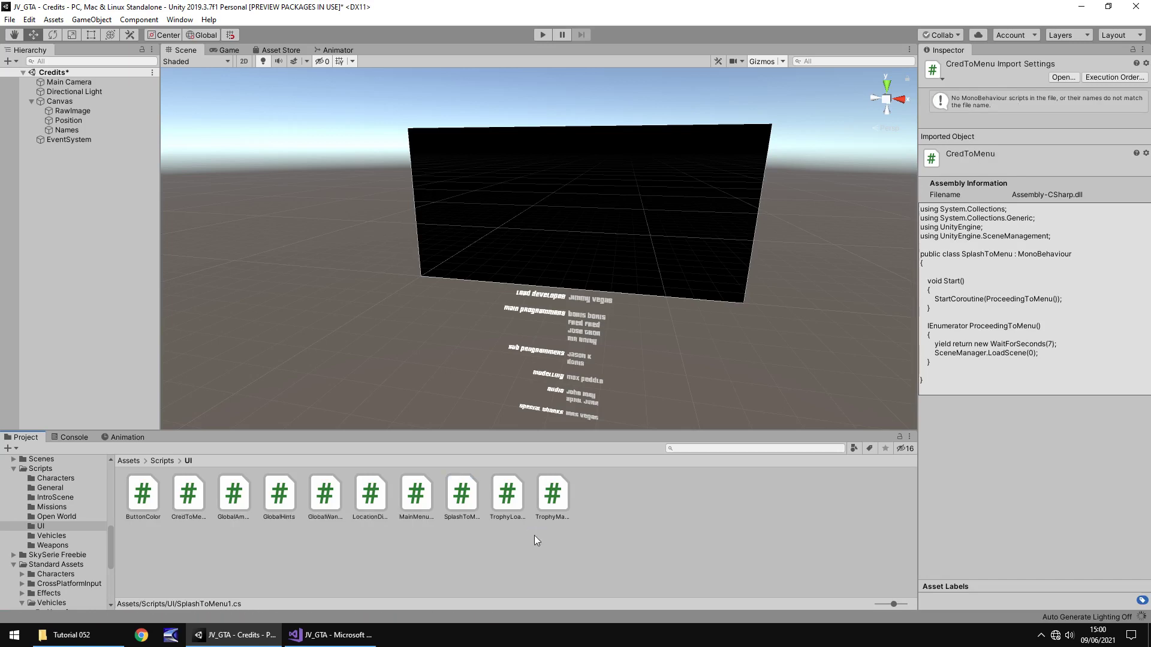
# - Rename the class to CredToMenu and change WaitForSeconds from 7 to 10, then save
pyautogui.doubleClick(187, 498)
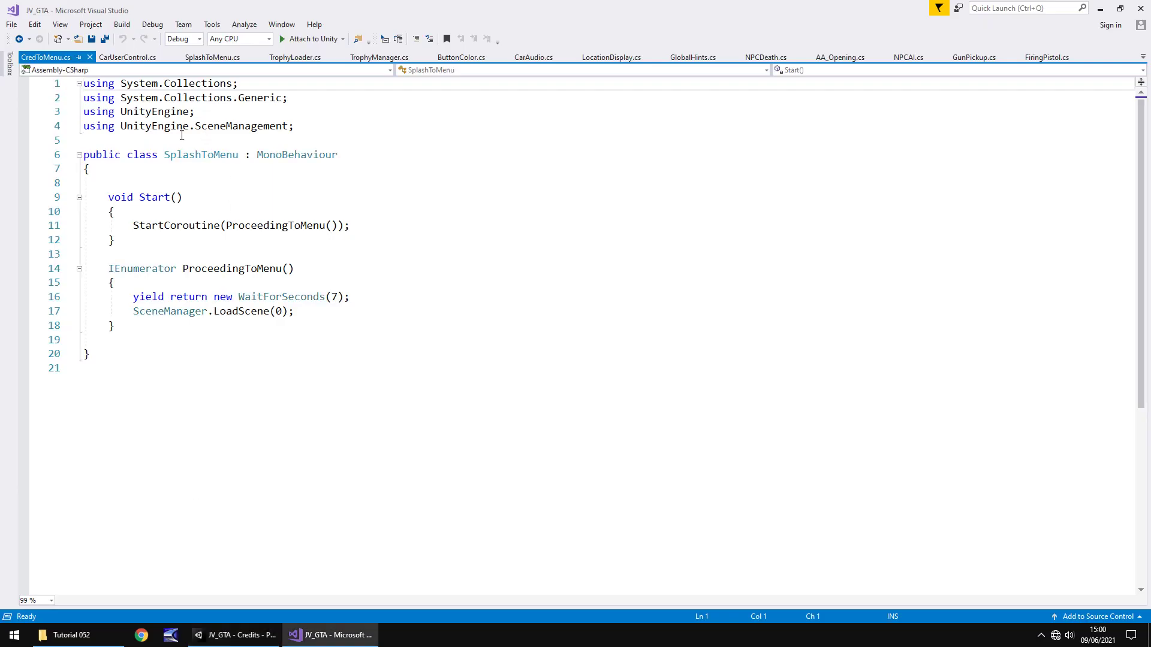
pyautogui.moveTo(164, 155); pyautogui.dragTo(202, 155)
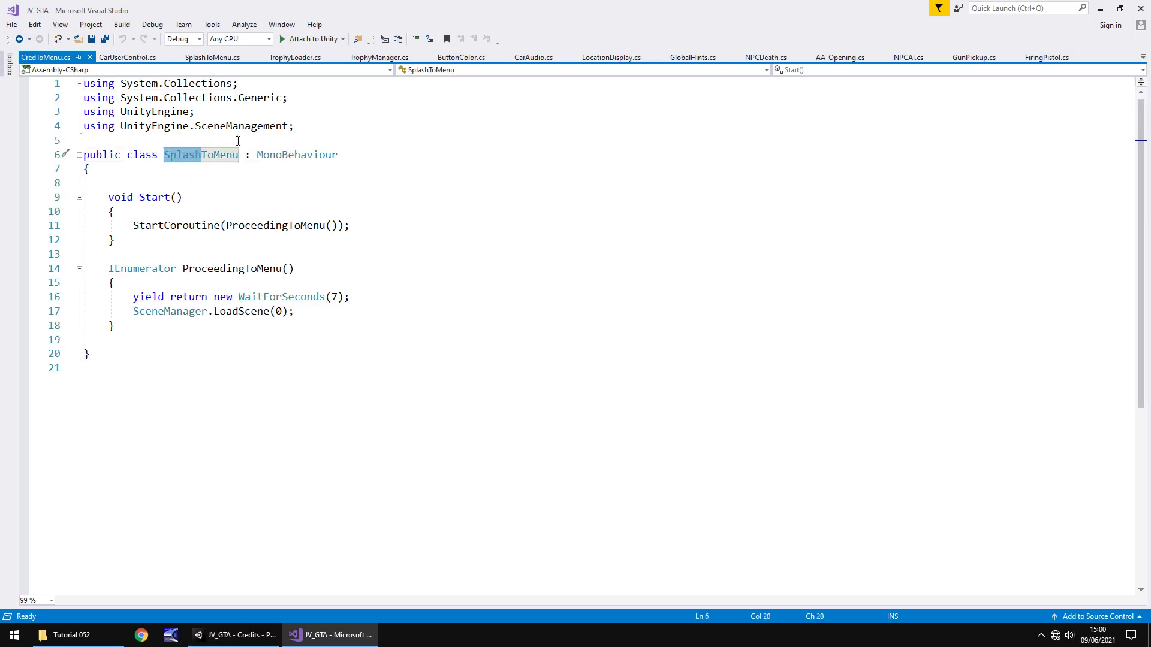
pyautogui.write('Cred')
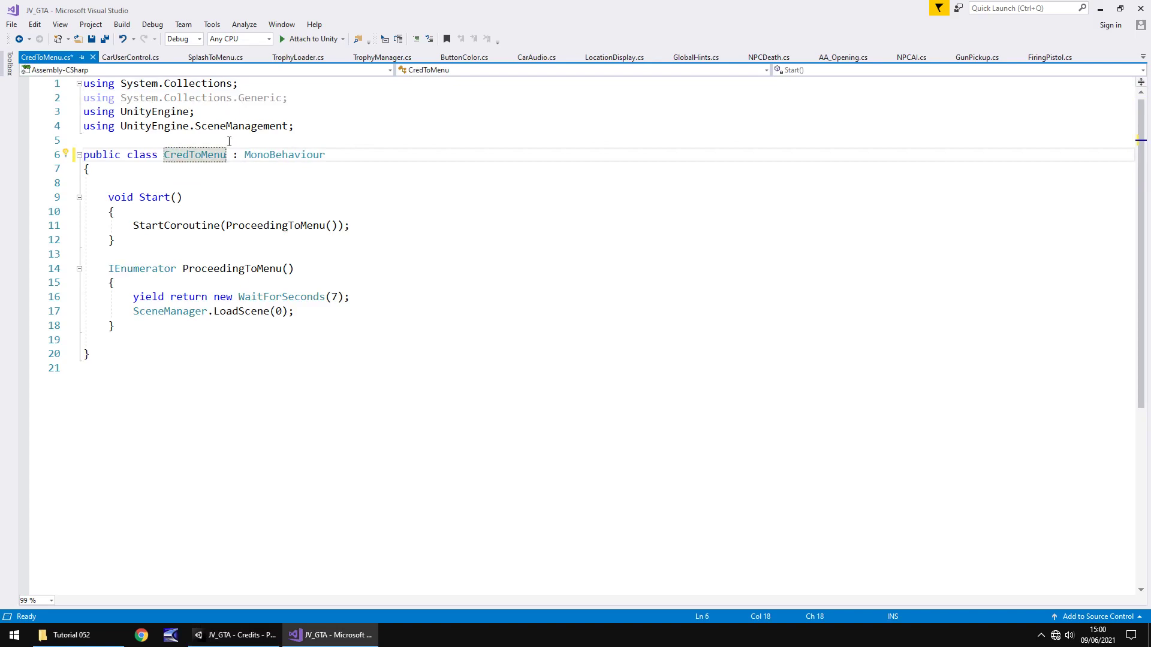
pyautogui.doubleClick(334, 296)
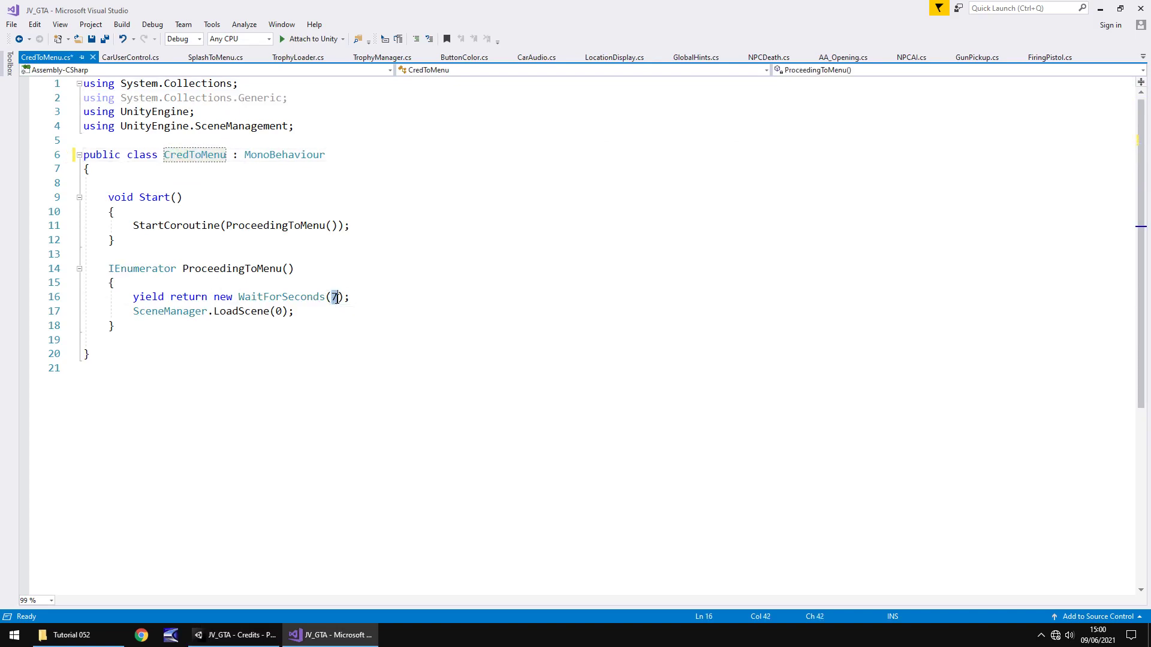
pyautogui.write('10')
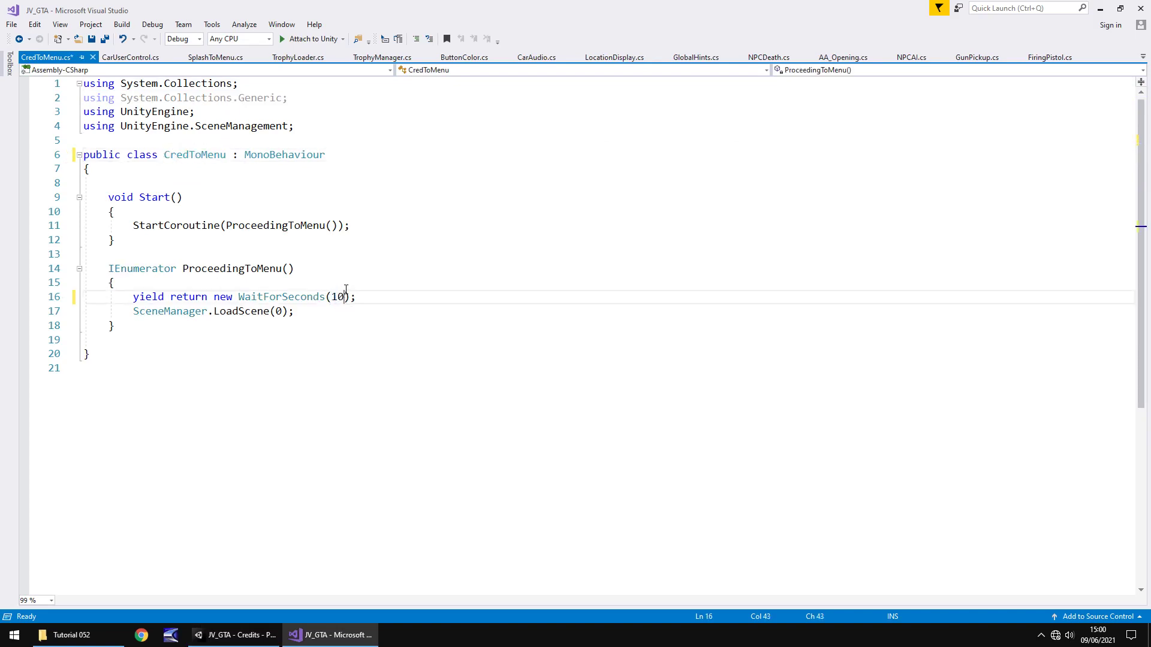
pyautogui.hotkey('ctrl', 's')
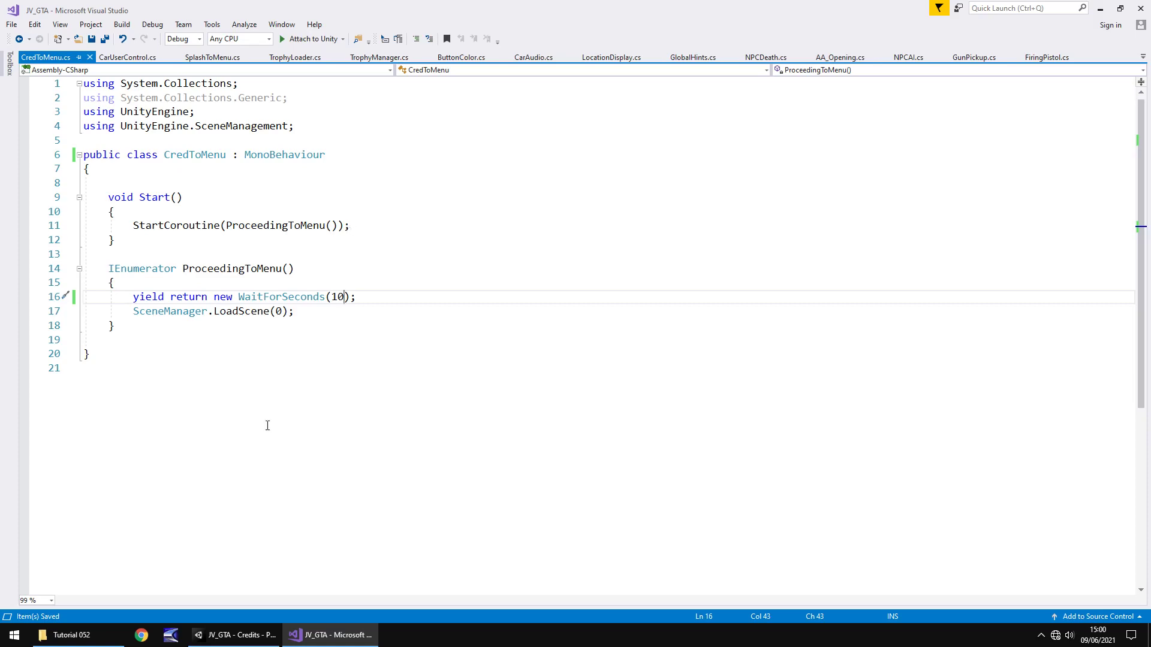
pyautogui.click(237, 635)
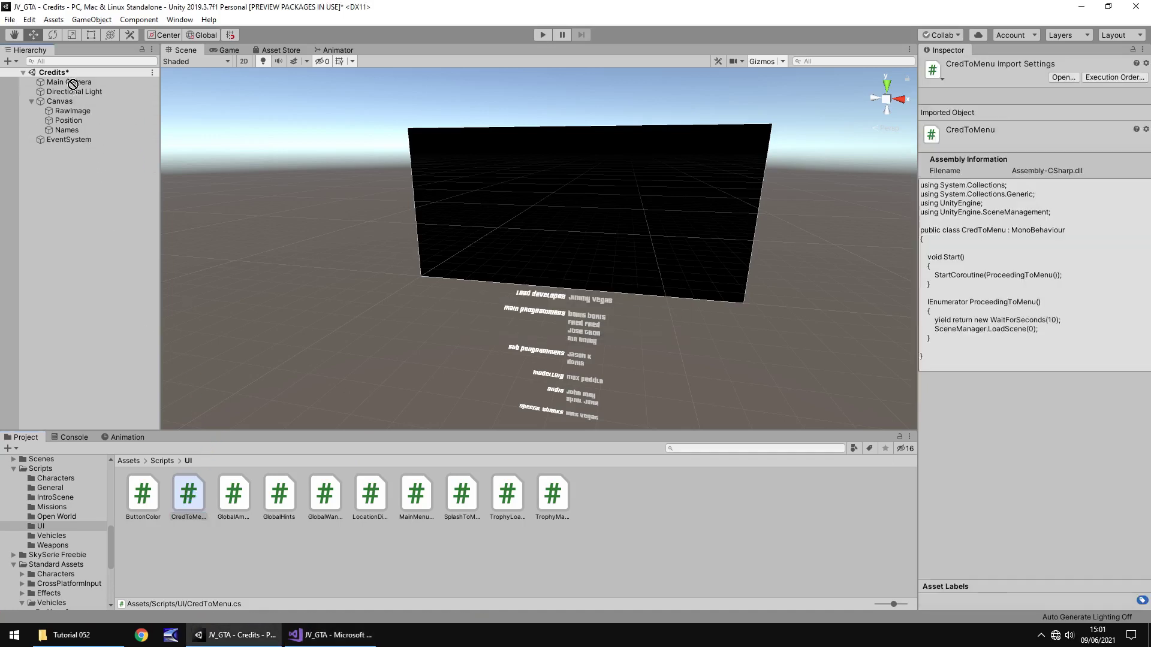
# - Attach CredToMenu to the Credits scene's Main Camera, then open the MainMenu scene
pyautogui.moveTo(71, 88); pyautogui.dragTo(70, 84)
pyautogui.click(69, 84)
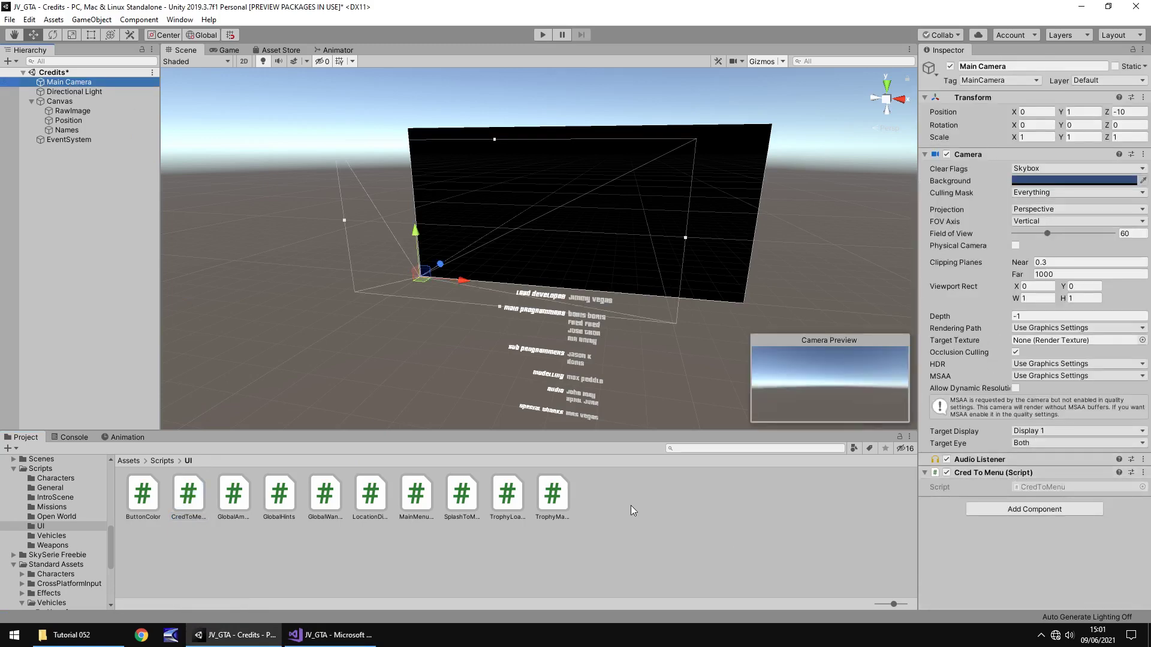
pyautogui.click(40, 460)
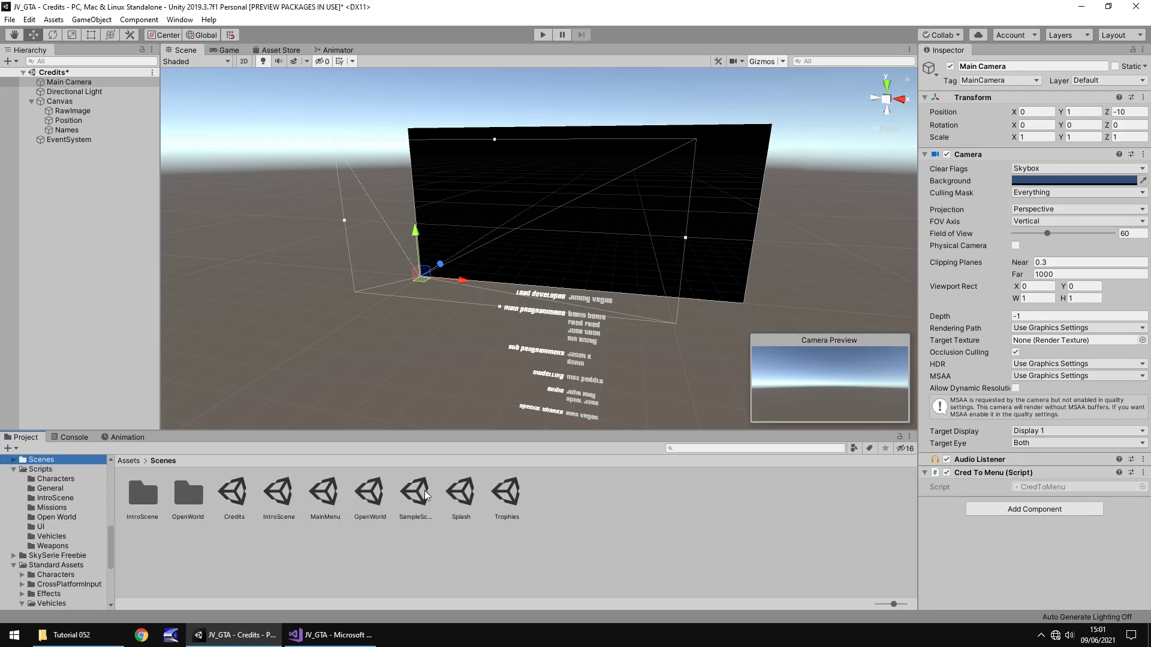
pyautogui.doubleClick(321, 493)
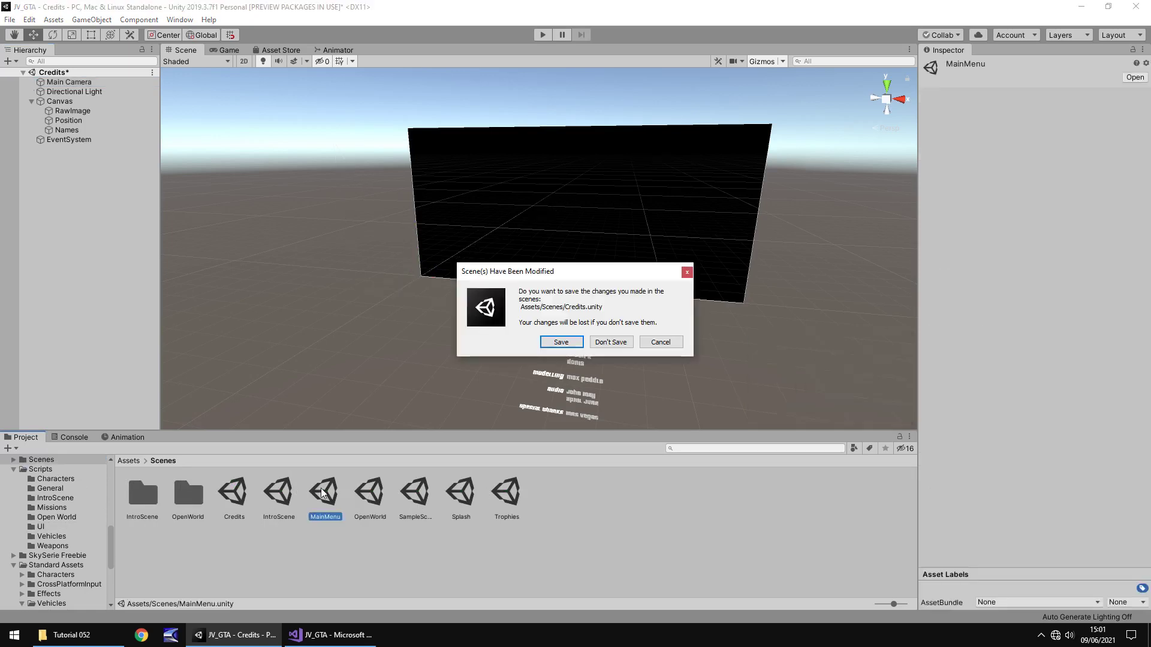
# - Save the Credits scene and open the MainMenuControl script from MenuControls
pyautogui.click(555, 343)
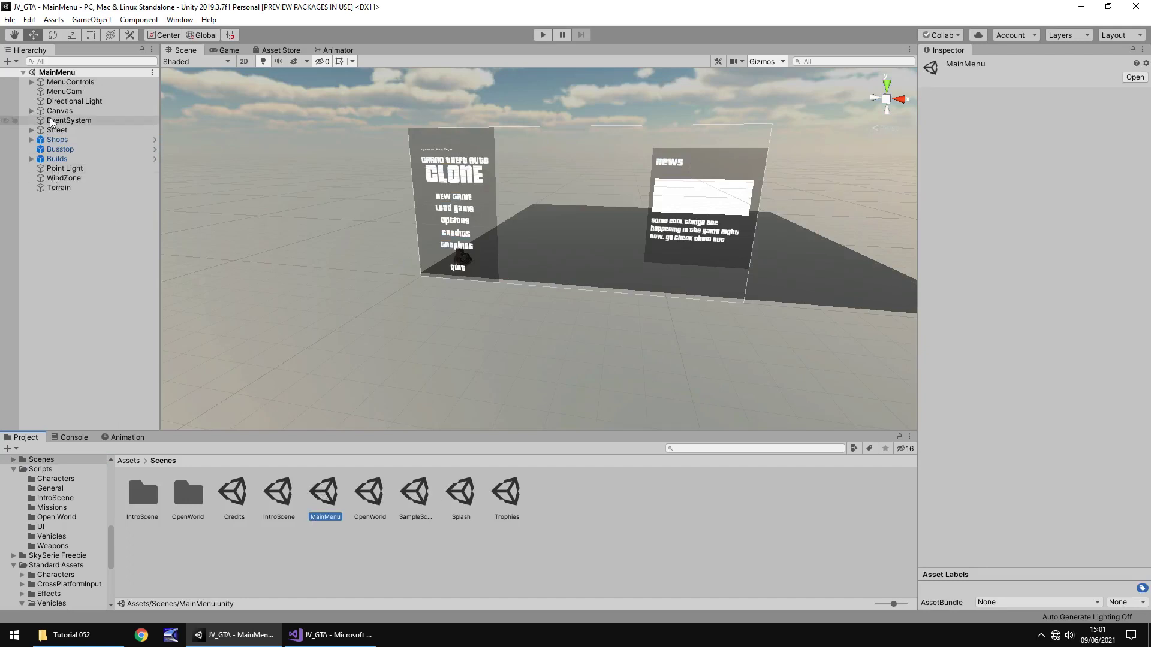
pyautogui.click(66, 82)
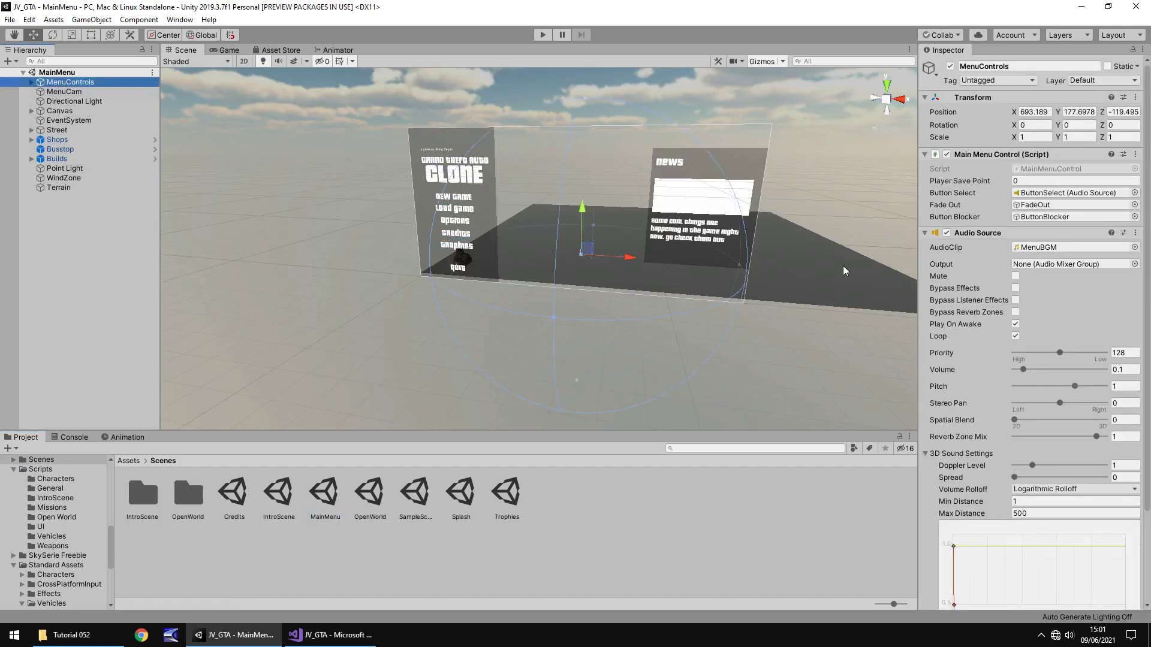
pyautogui.click(1069, 172)
pyautogui.doubleClick(1069, 172)
# - Copy the NewGame and NewStart blocks and paste them below TrophyStart
pyautogui.scroll(11, 268, 340)
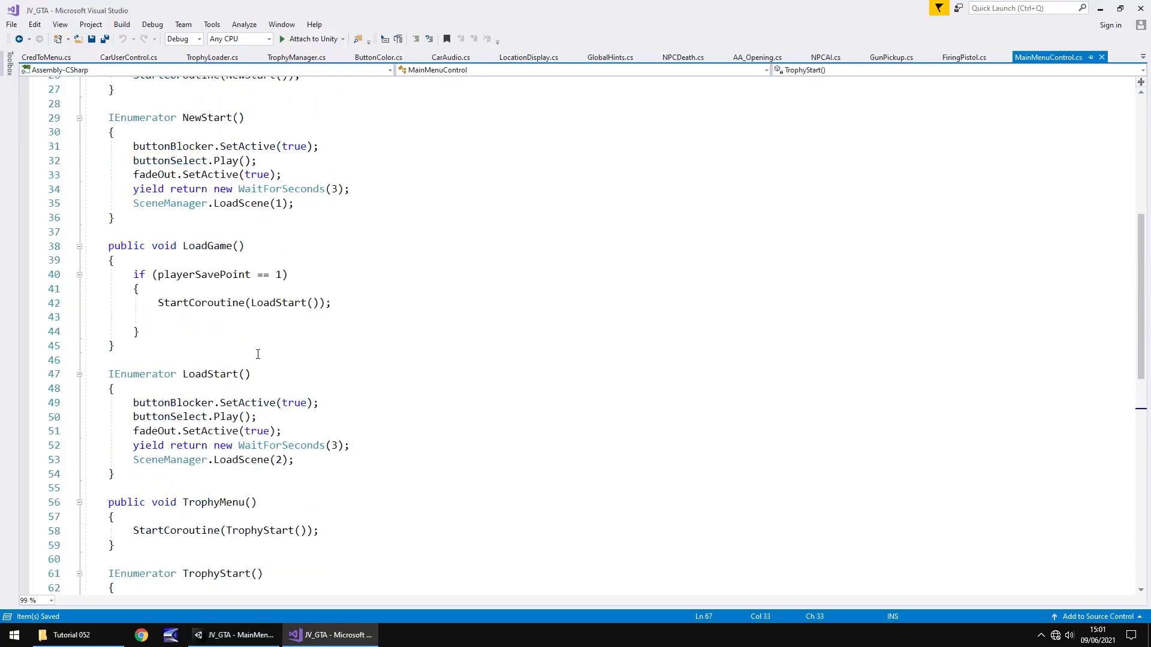
pyautogui.scroll(-3, 272, 353)
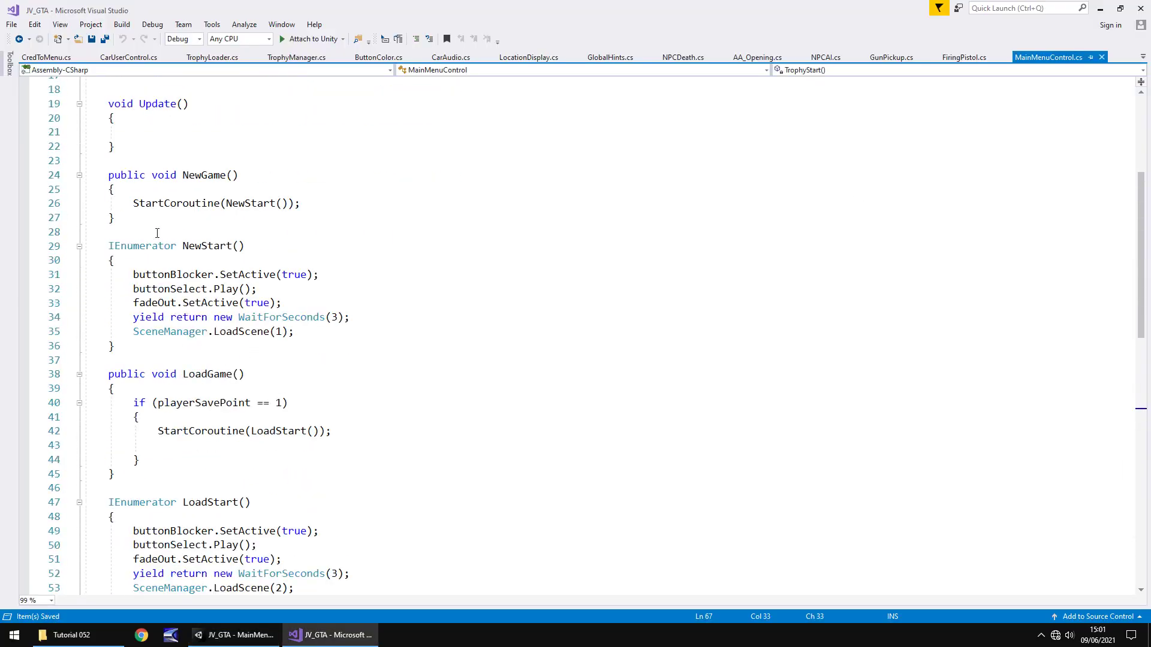
pyautogui.moveTo(108, 176); pyautogui.dragTo(274, 346)
pyautogui.hotkey('ctrl', 'c')
pyautogui.scroll(-8, 267, 346)
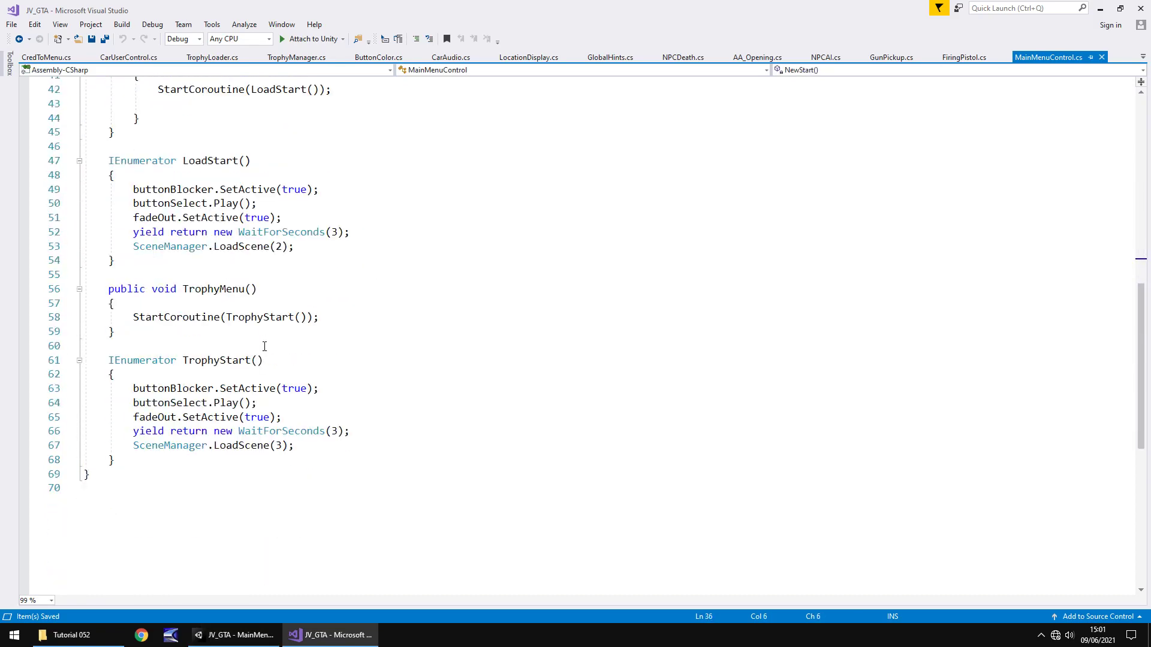
pyautogui.scroll(-3, 272, 367)
pyautogui.click(144, 331)
pyautogui.press('Return')
pyautogui.press('Return')
pyautogui.hotkey('ctrl', 'v')
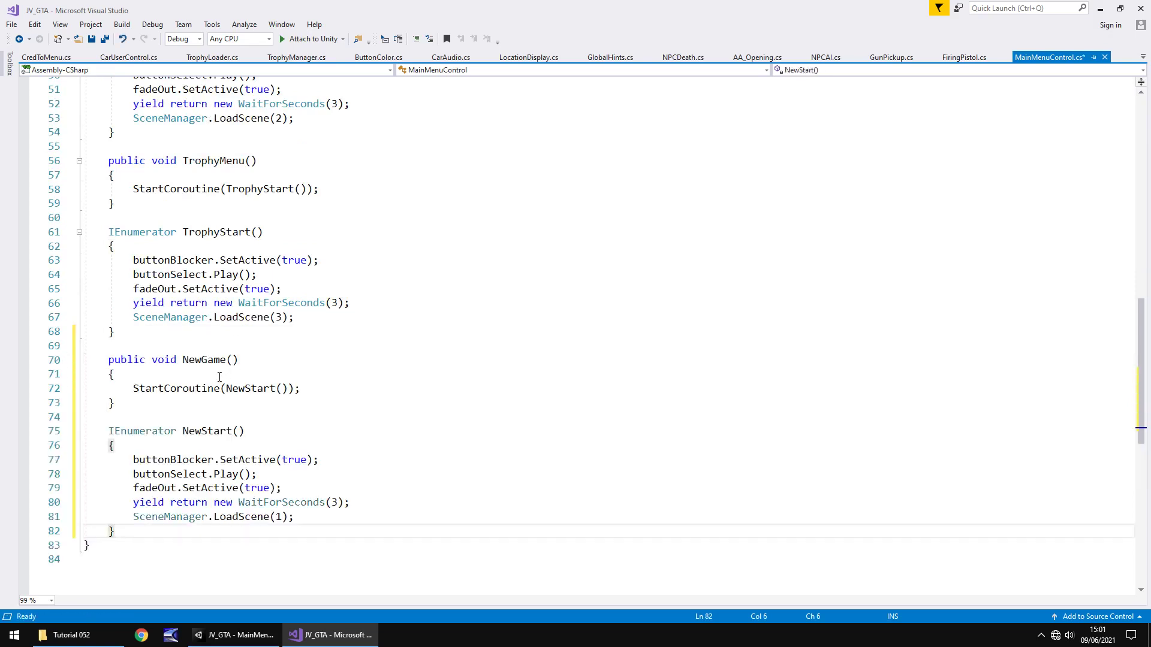
# - Rename the copies to Credits and CredStart, change LoadScene(1) to LoadScene(5), and save
pyautogui.click(210, 360)
pyautogui.doubleClick(207, 360)
pyautogui.write('Credits')
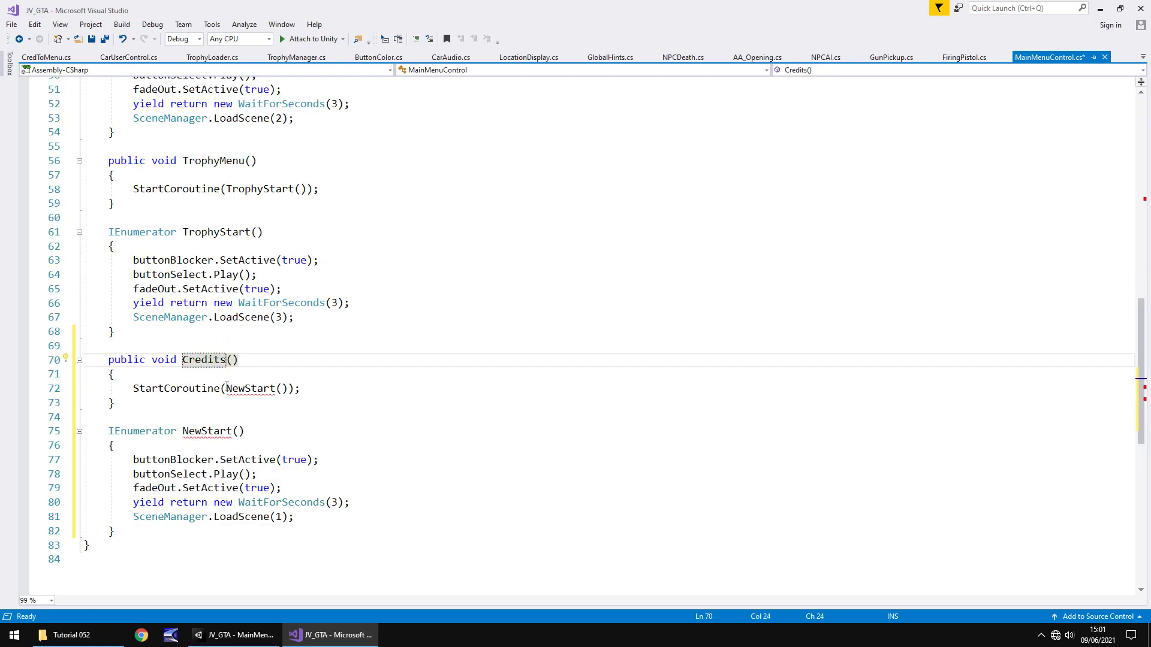
pyautogui.moveTo(227, 389); pyautogui.dragTo(246, 384)
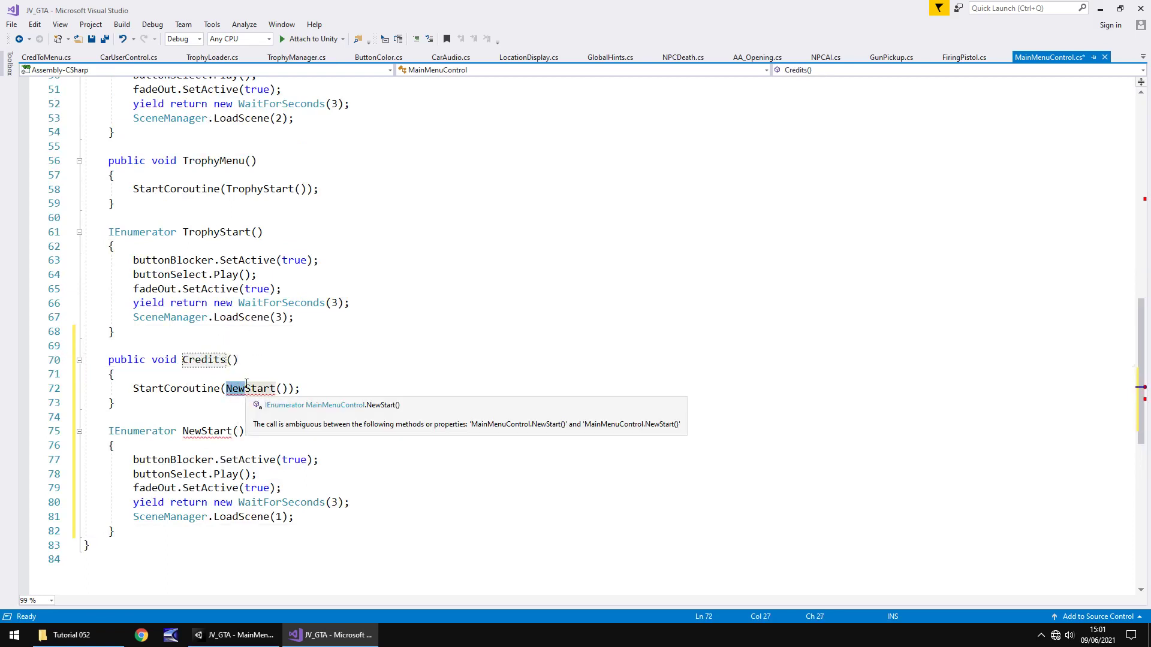
pyautogui.write('Cred')
pyautogui.moveTo(183, 431); pyautogui.dragTo(202, 431)
pyautogui.write('Cred')
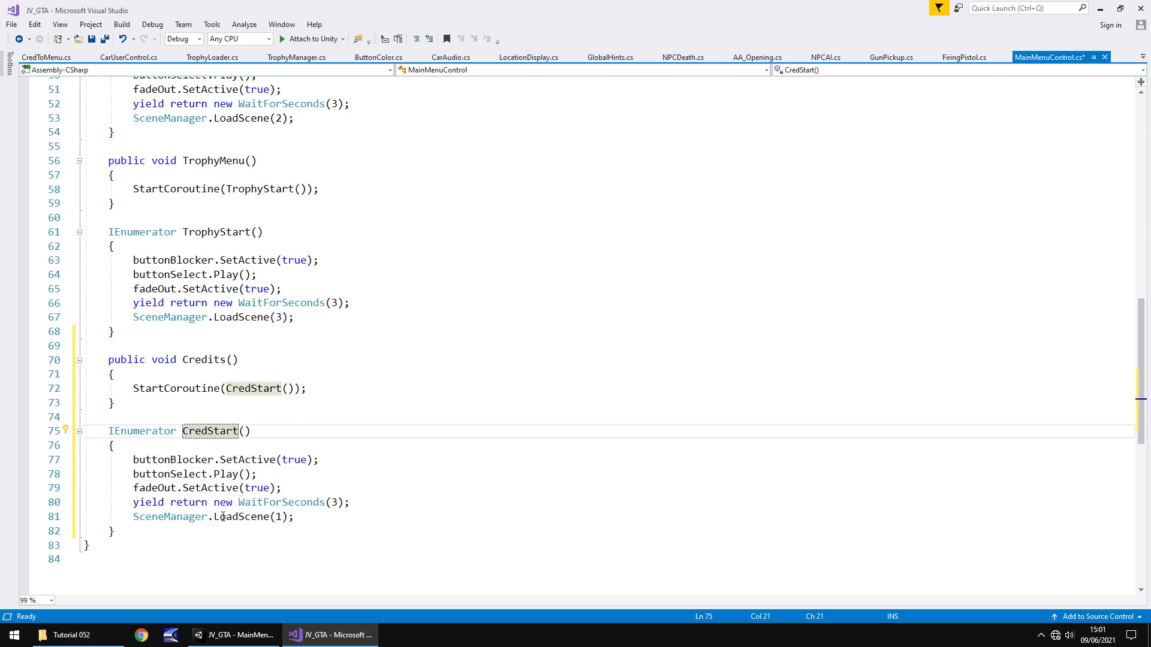
pyautogui.doubleClick(279, 517)
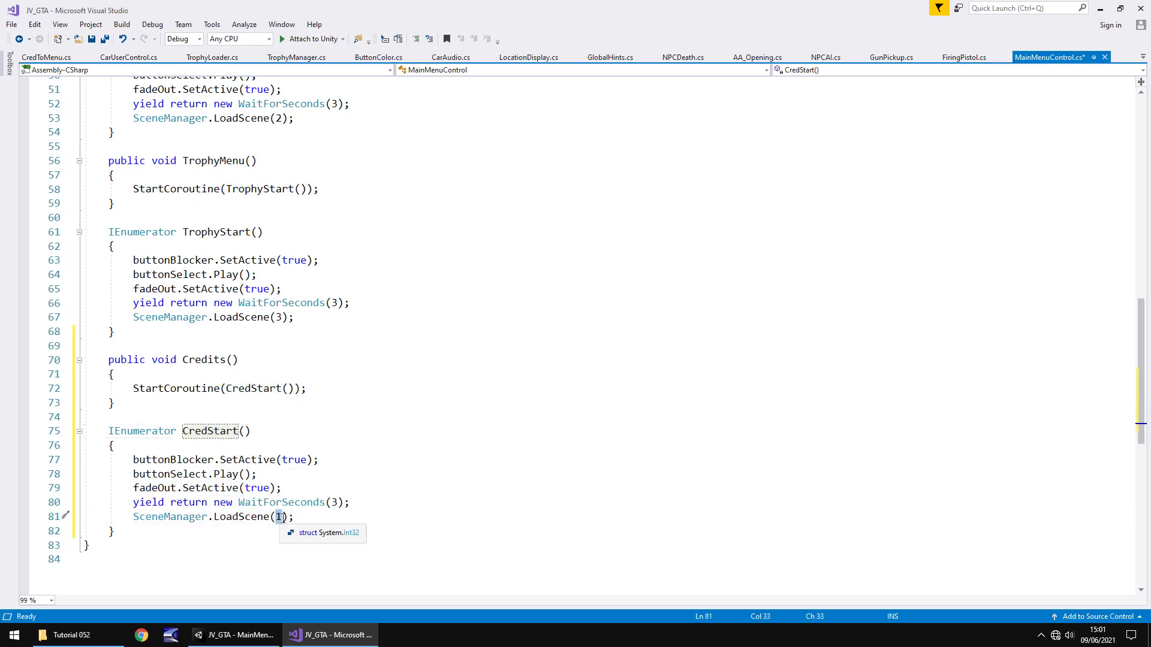
pyautogui.write('5')
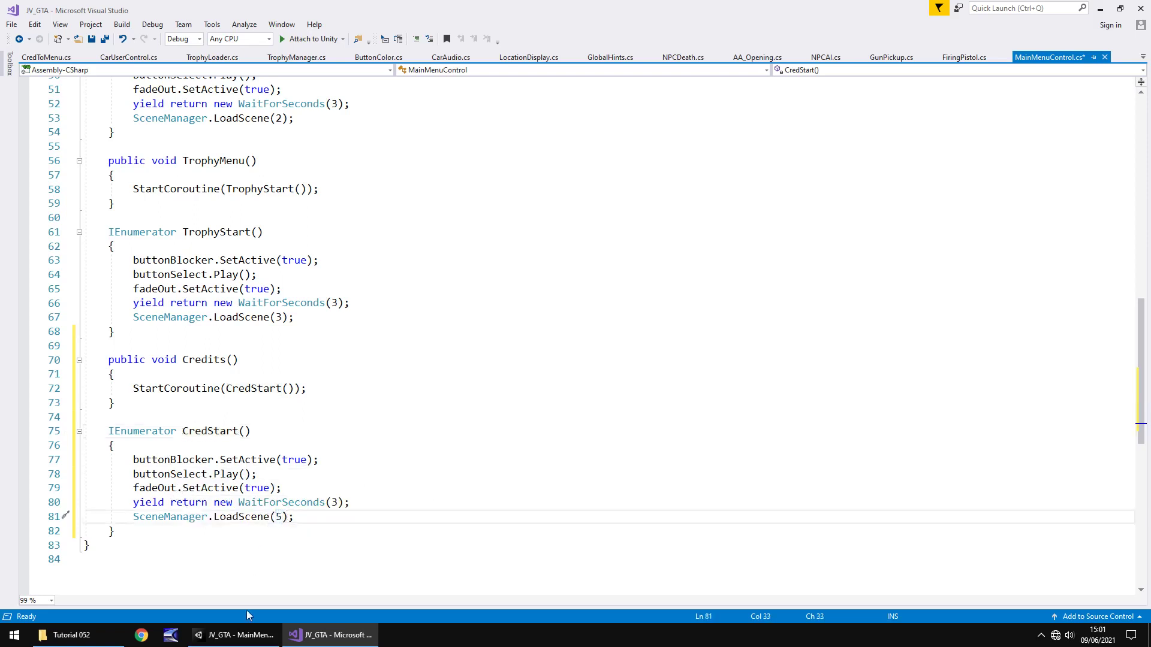
pyautogui.hotkey('ctrl', 's')
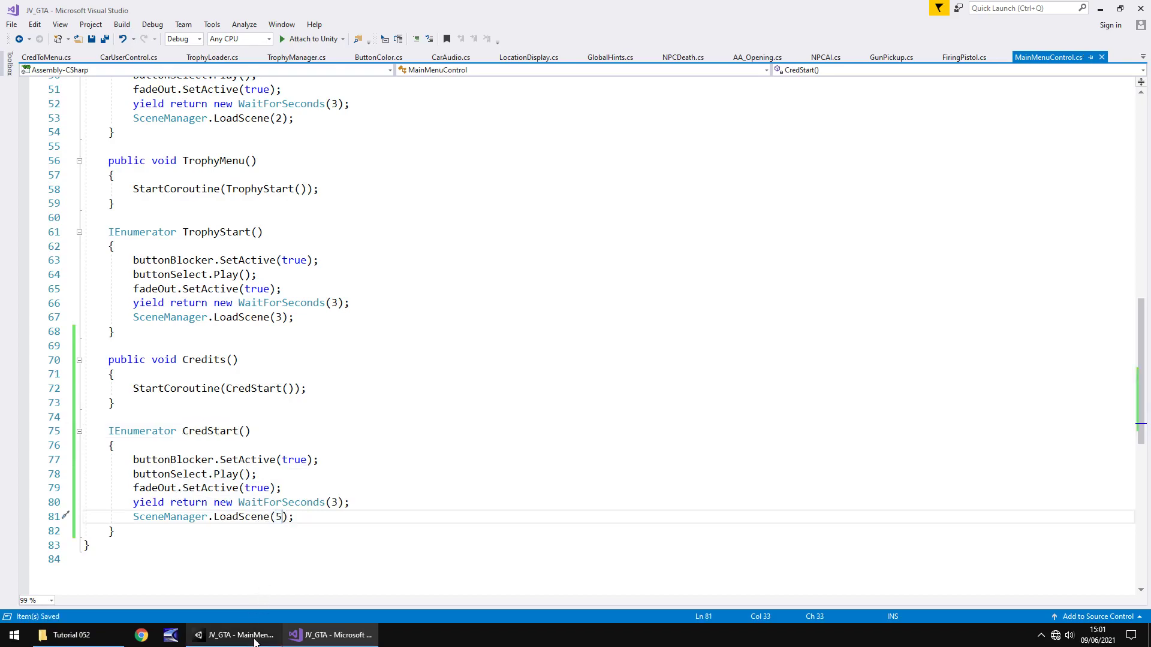
# - Check the scene numbers in Build Settings
pyautogui.click(234, 635)
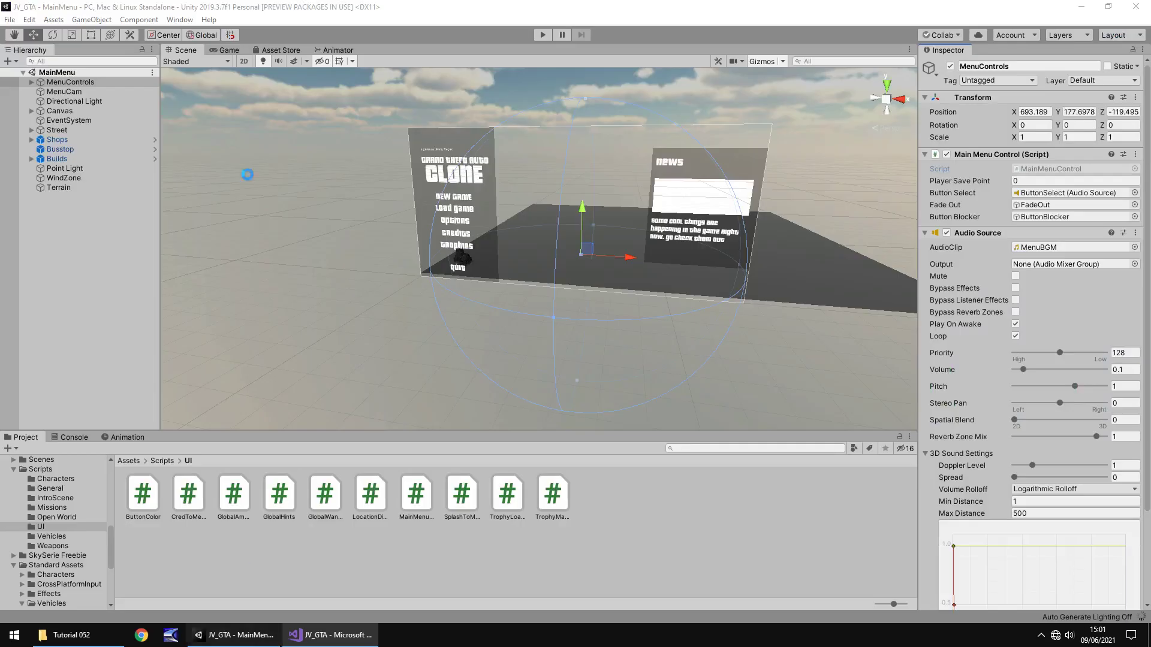
pyautogui.click(11, 20)
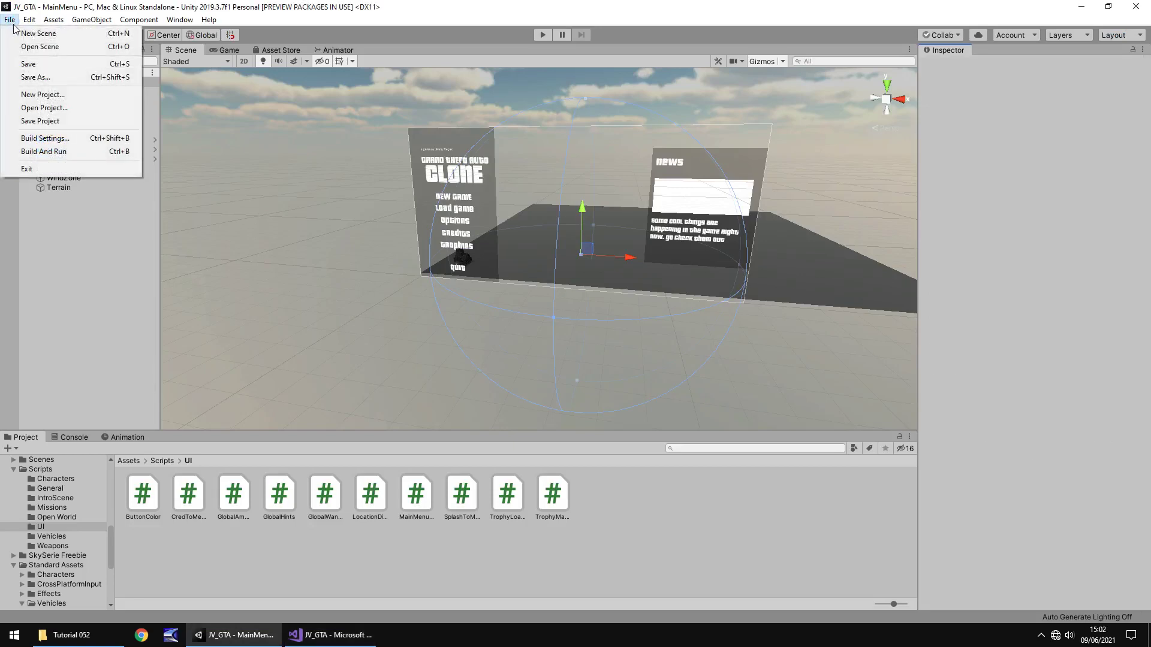
pyautogui.click(69, 139)
pyautogui.click(455, 76)
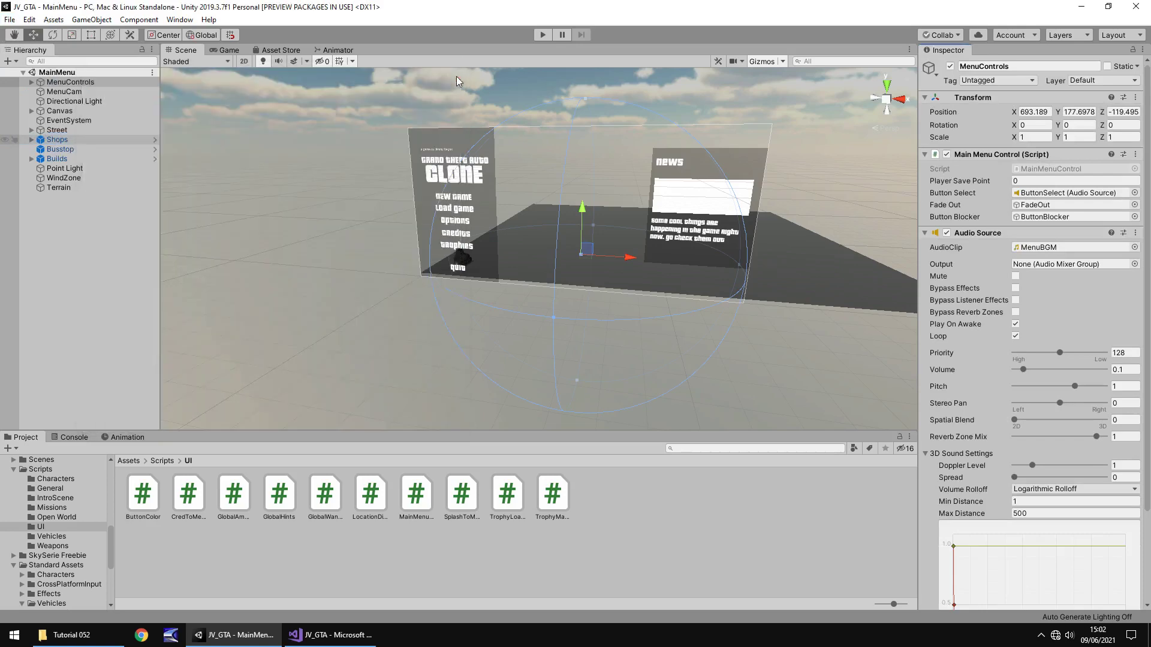
# - Set the Credits button's On Click to MenuControls' MainMenuControl.Credits() and save the scene
pyautogui.click(468, 234)
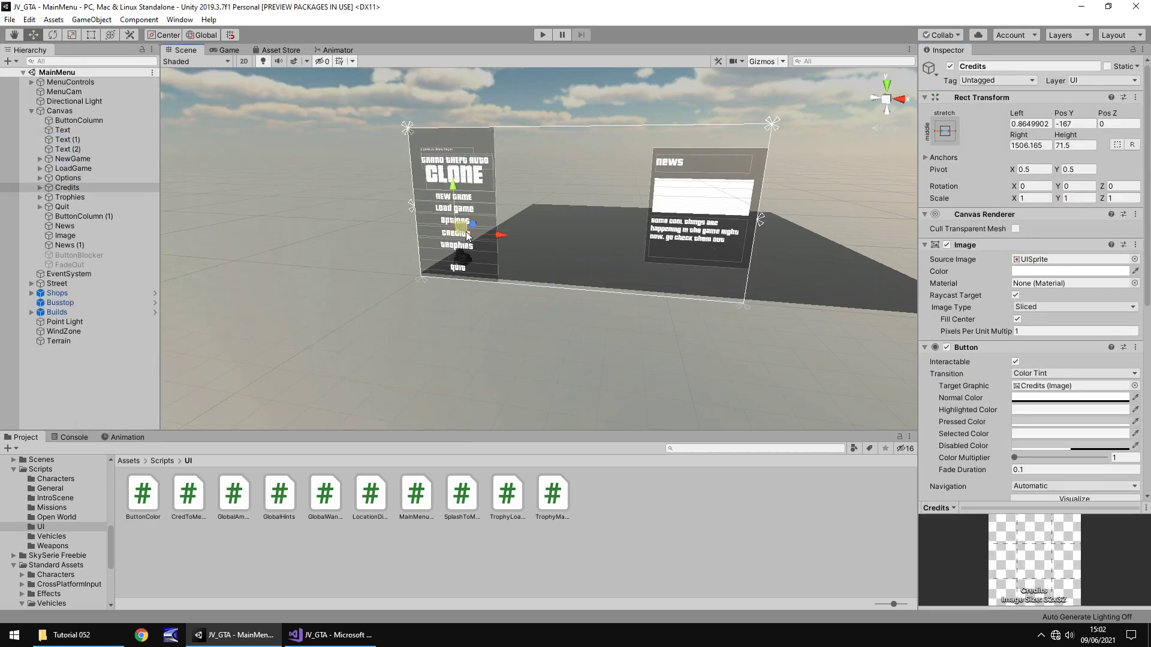
pyautogui.scroll(-10, 1067, 426)
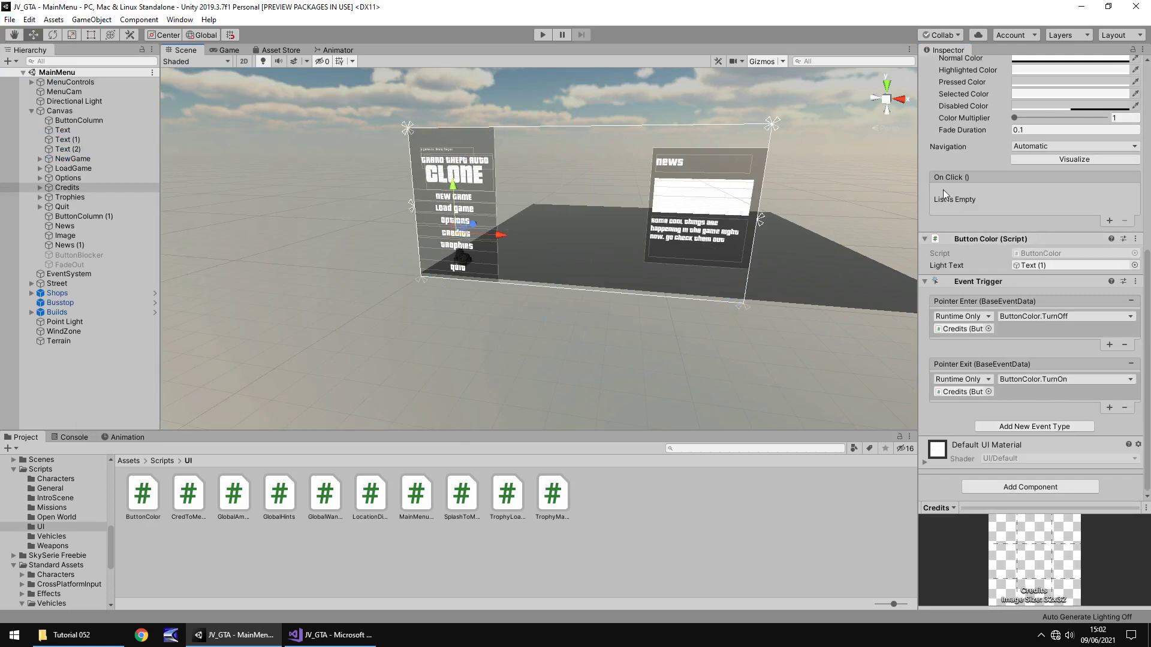
pyautogui.click(1111, 220)
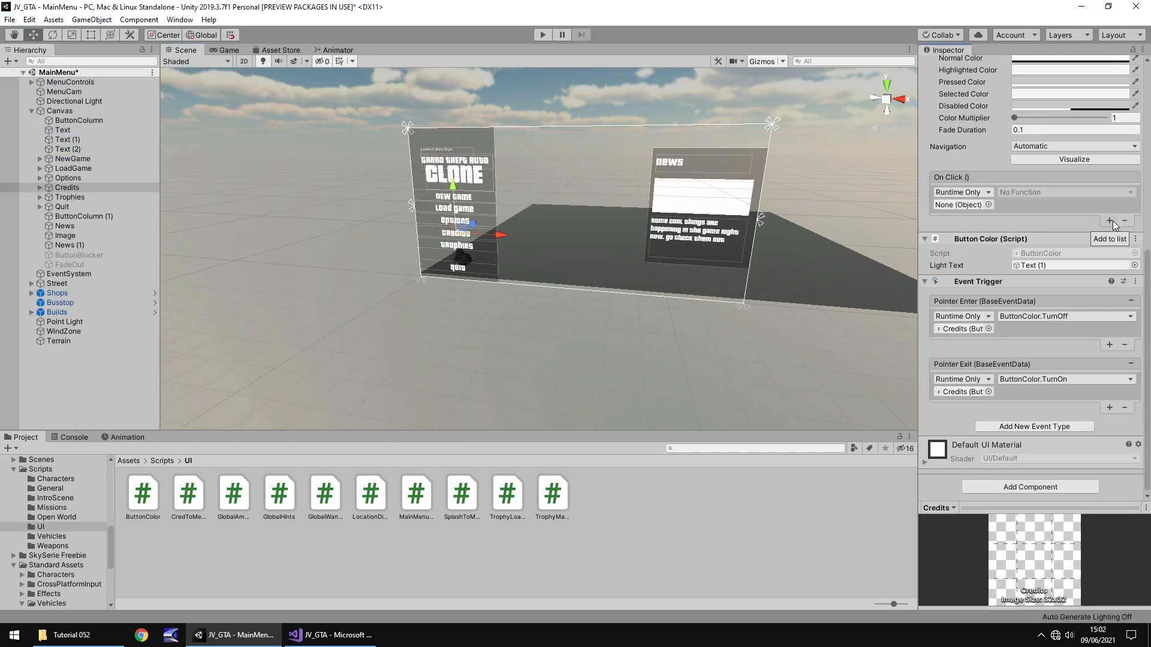
pyautogui.moveTo(93, 81); pyautogui.dragTo(965, 205)
pyautogui.click(1048, 190)
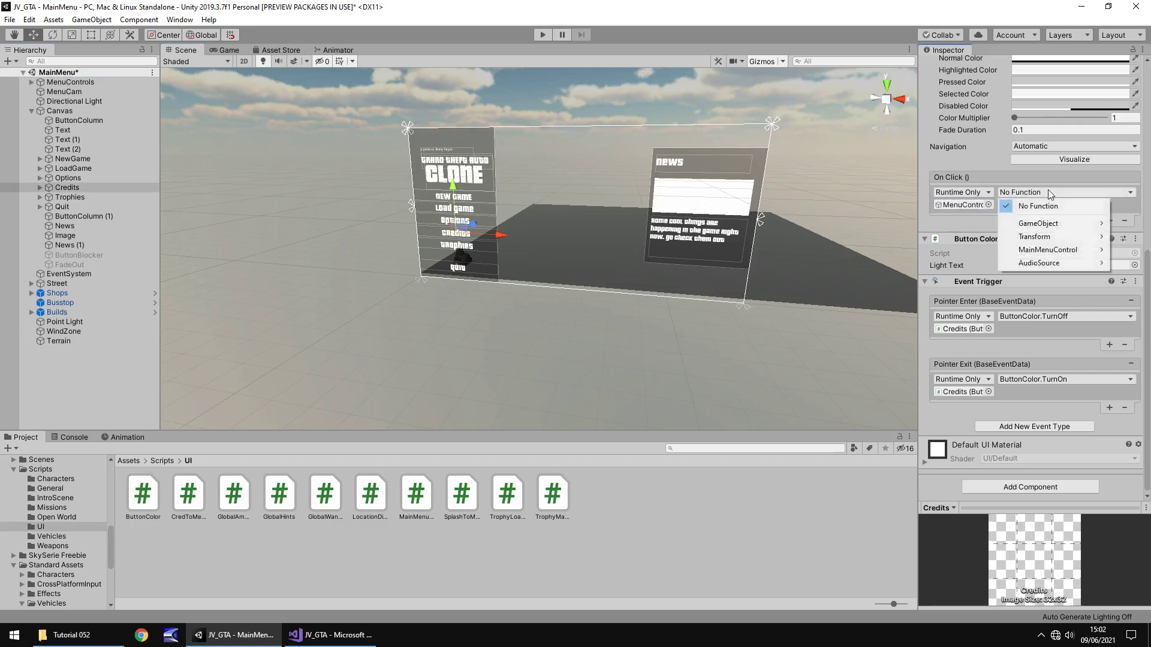
pyautogui.moveTo(1047, 252)
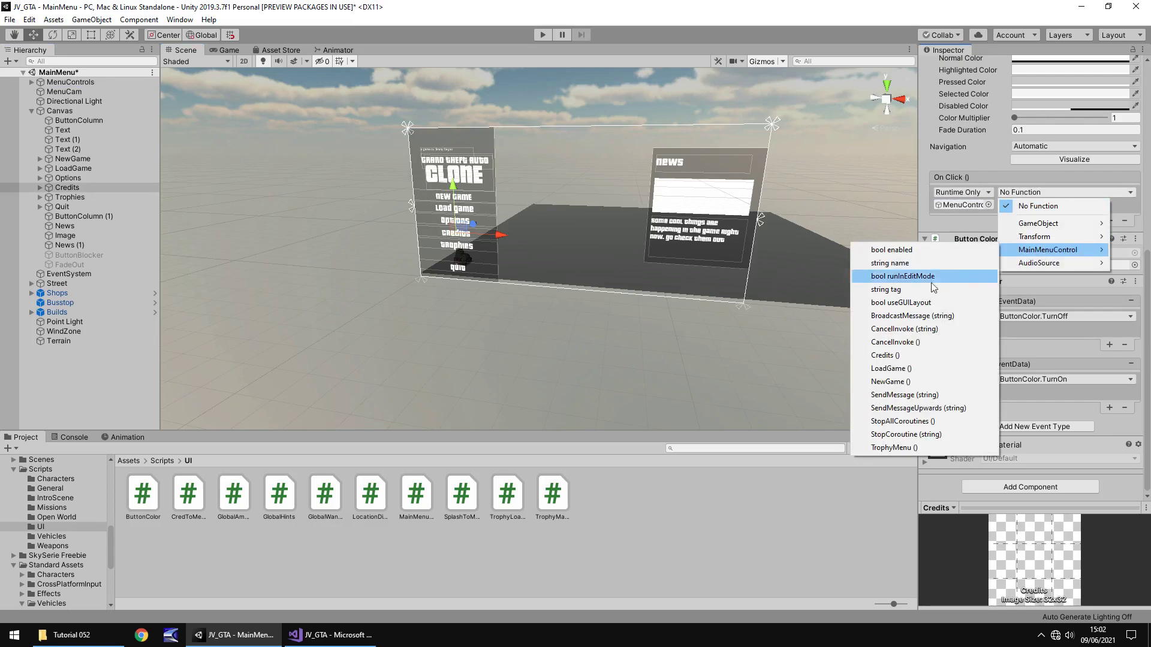
pyautogui.click(892, 355)
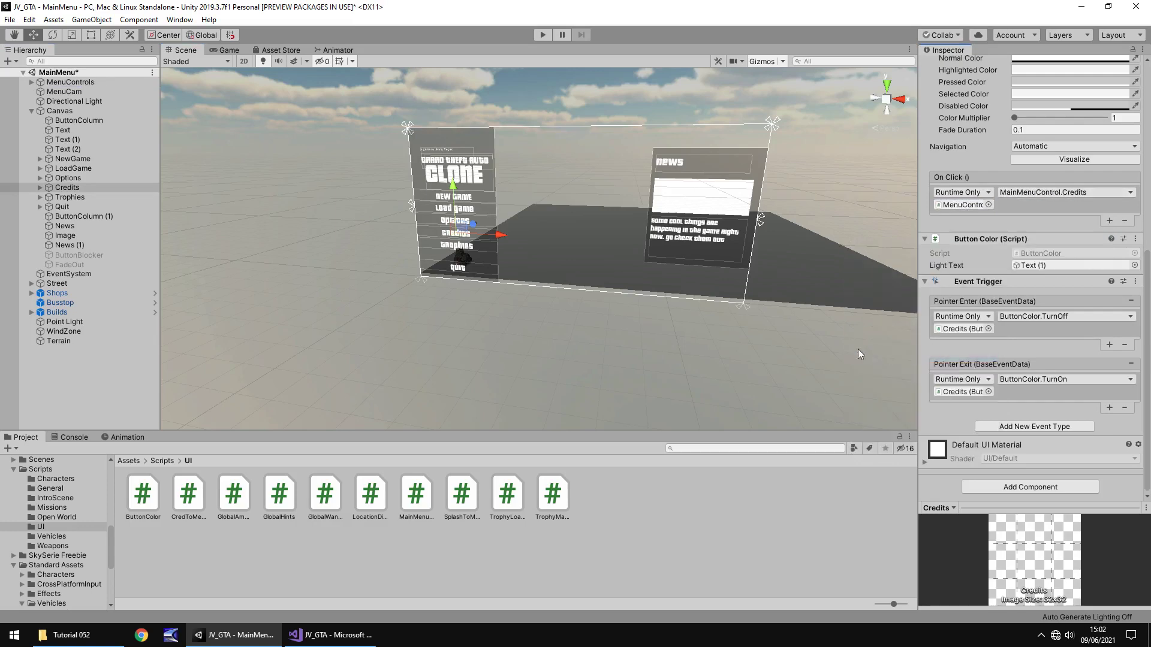
pyautogui.hotkey('ctrl', 's')
# - Play the game and try the Credits and Load Game menu buttons
pyautogui.click(542, 35)
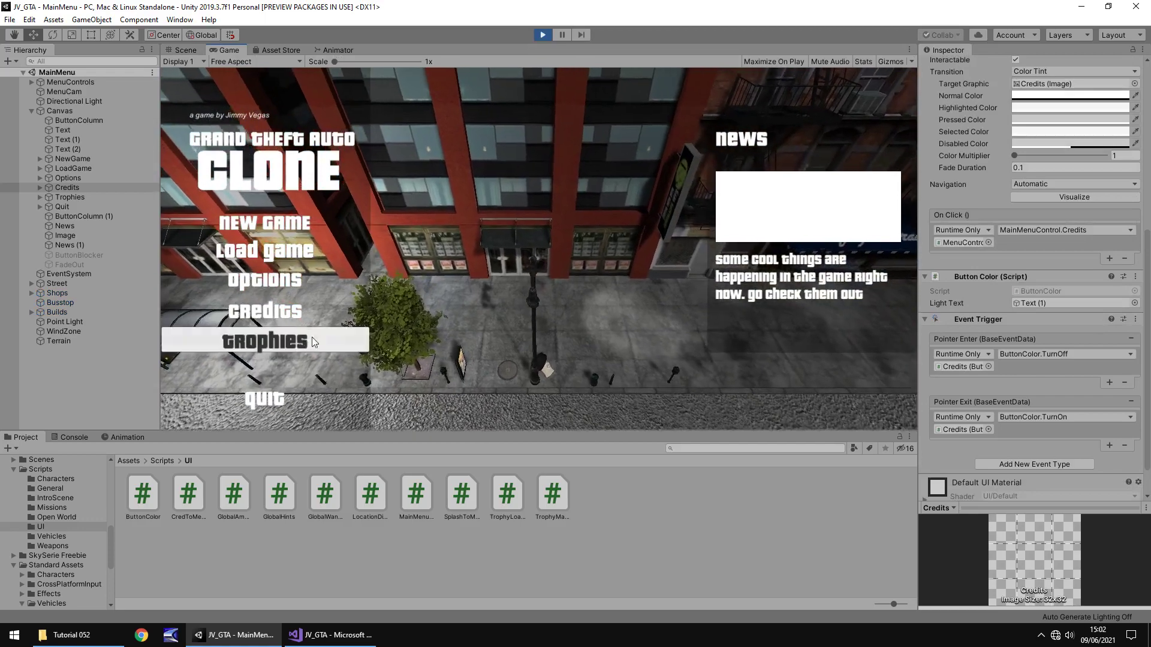
pyautogui.click(250, 311)
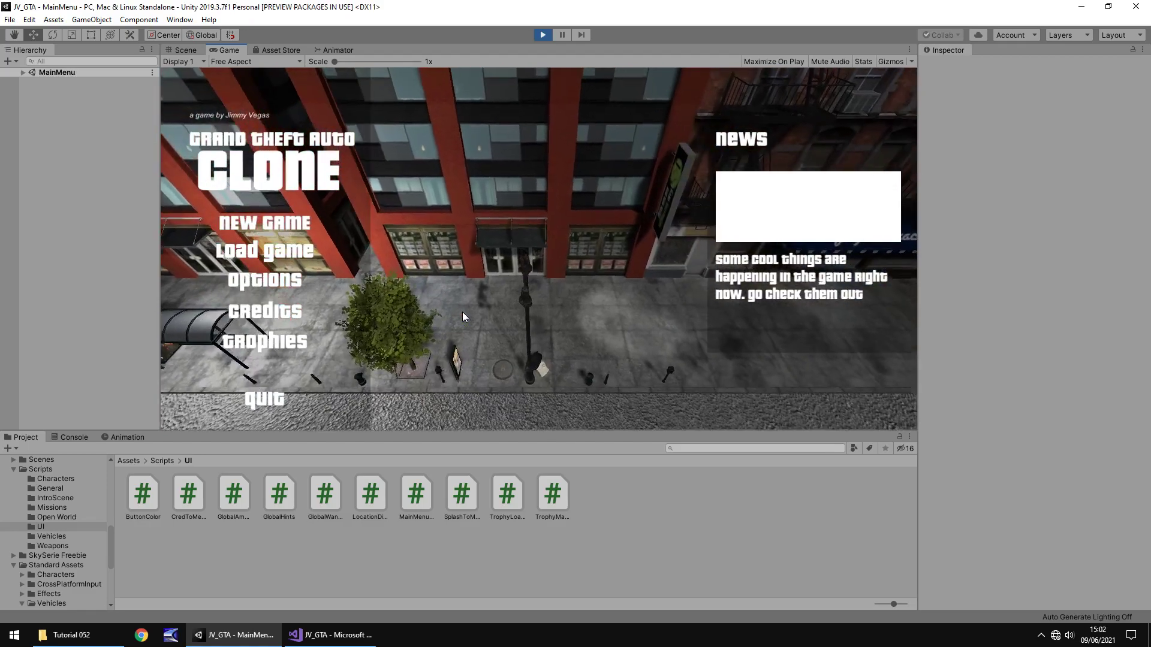
pyautogui.click(289, 258)
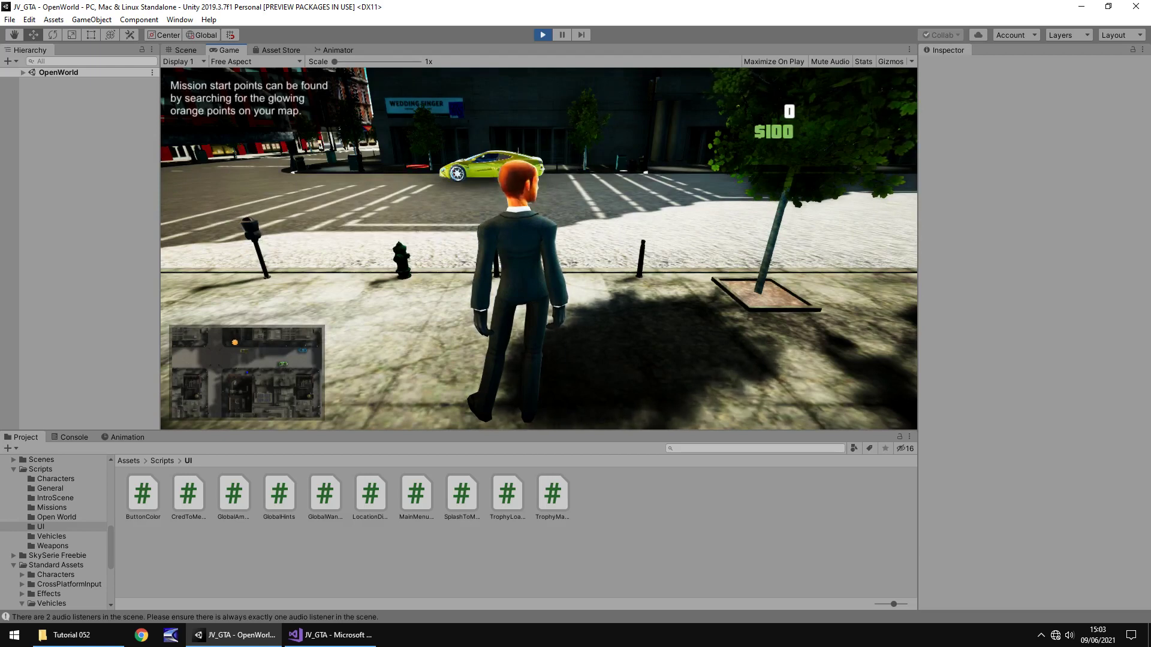
# - Exit Play mode with Ctrl+P to return to editing the MainMenu scene
pyautogui.hotkey('ctrl', 'p')
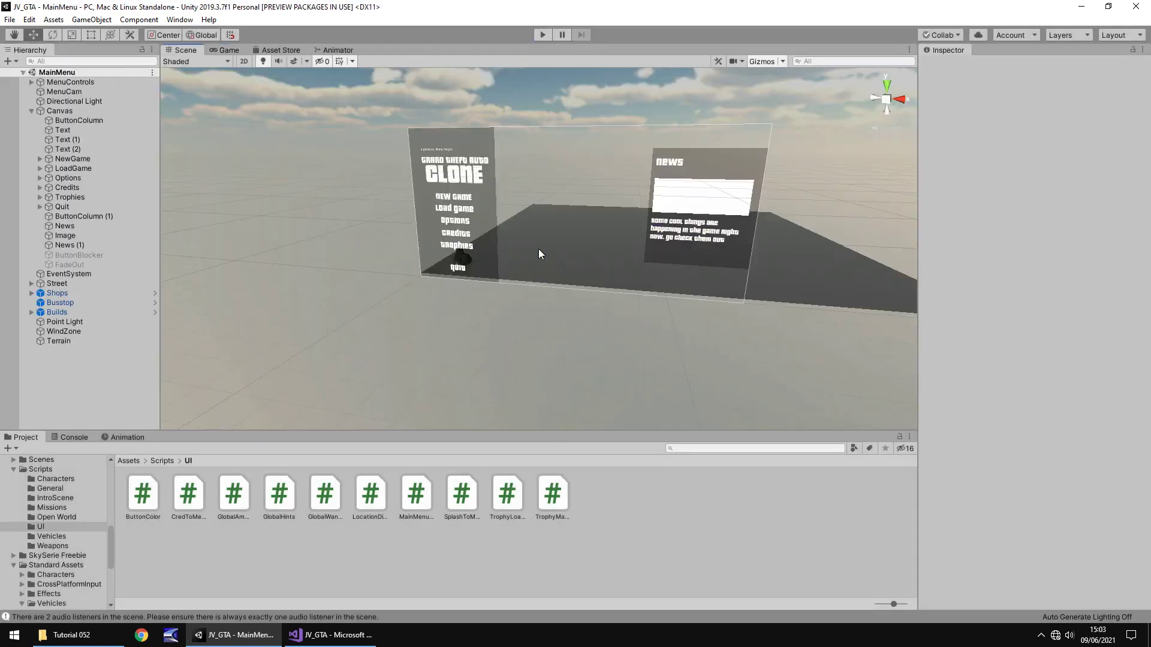